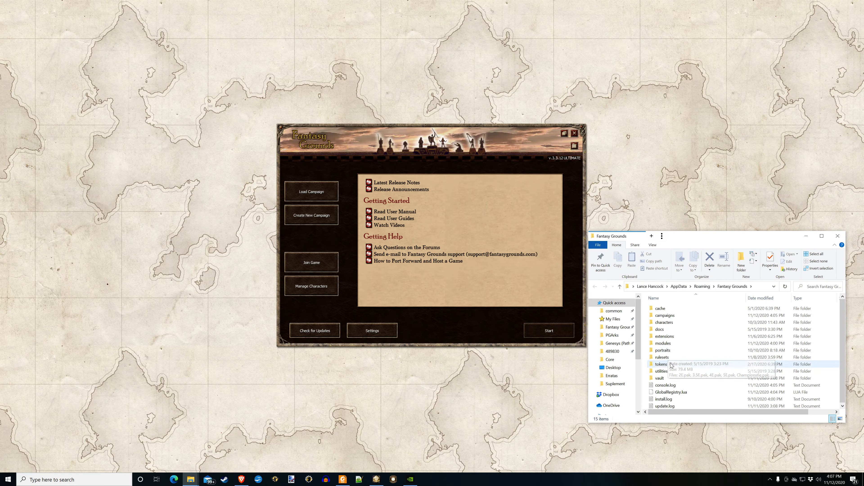
Examine the contents of the Fantasy Grounds modules folder and close the file window
double_click(663, 343)
scroll(713, 330, "down", 3)
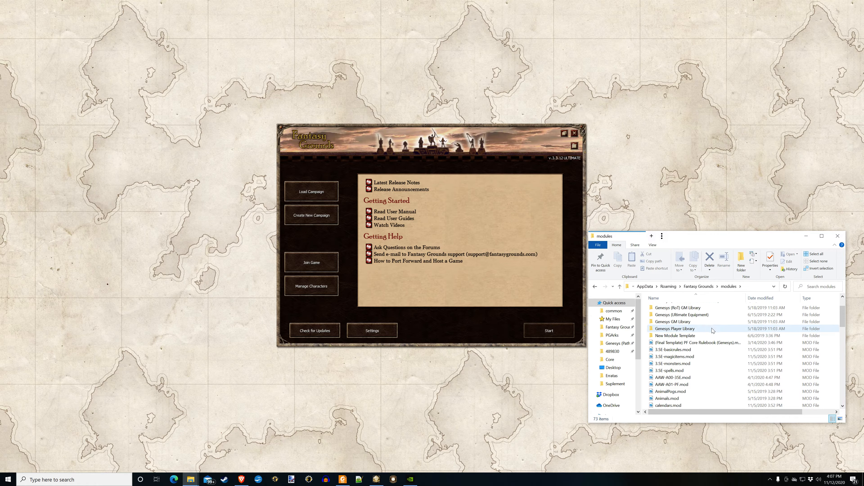
scroll(713, 330, "down", 8)
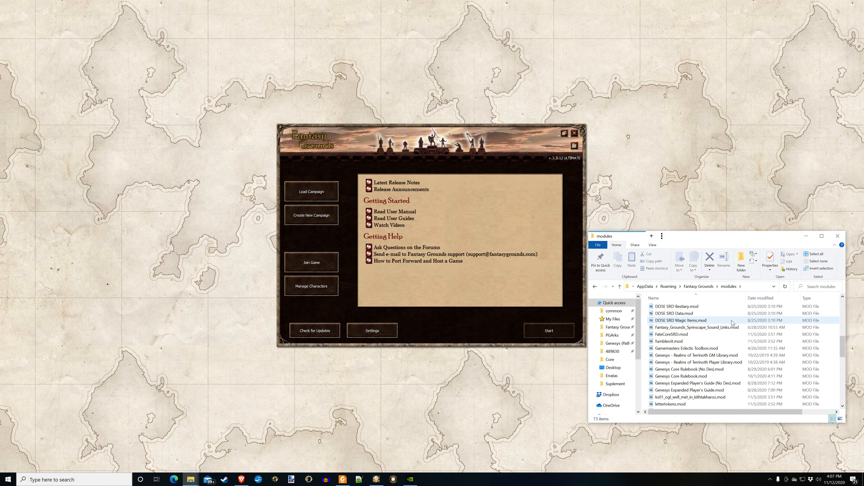
scroll(732, 321, "up", 6)
left_click(837, 236)
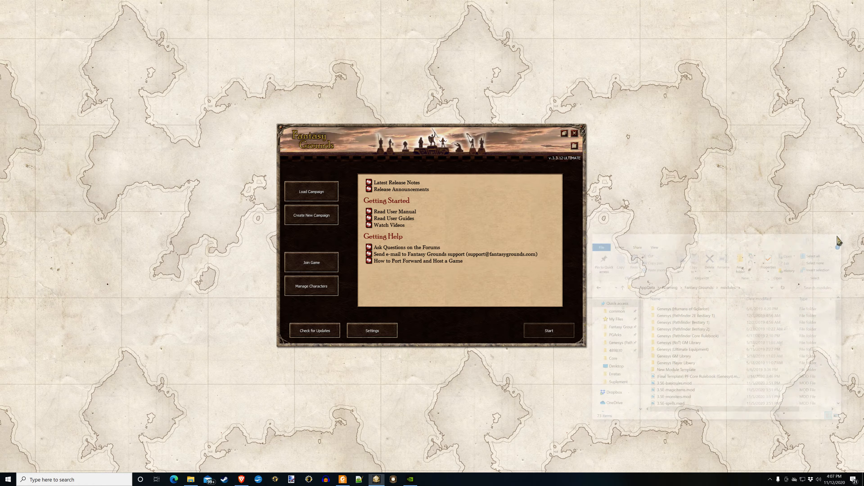
Create and start a campaign named "(Template) Edge of the Empire Libraries" with the StarWarsFFG ruleset and the Star Wars theme extension
left_click(304, 218)
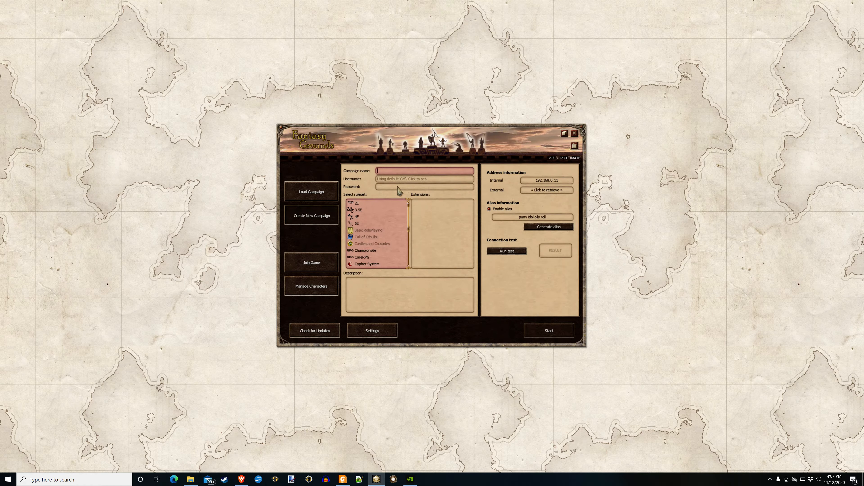
type("G")
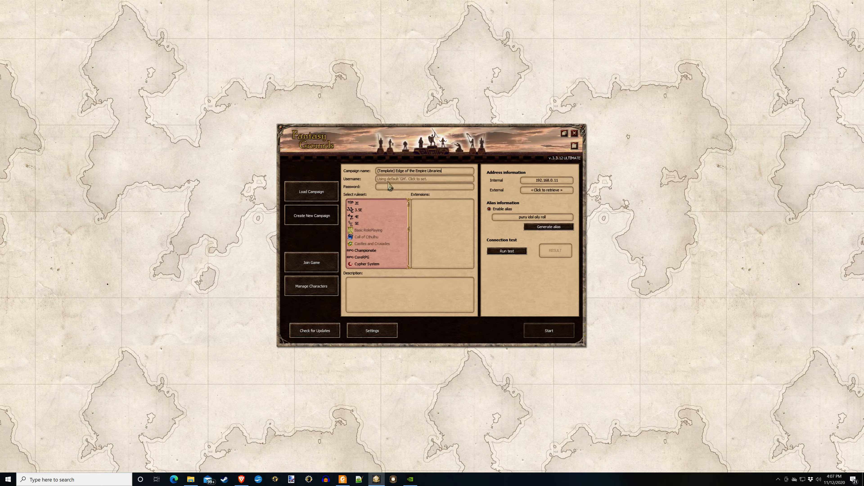
scroll(361, 223, "down", 5)
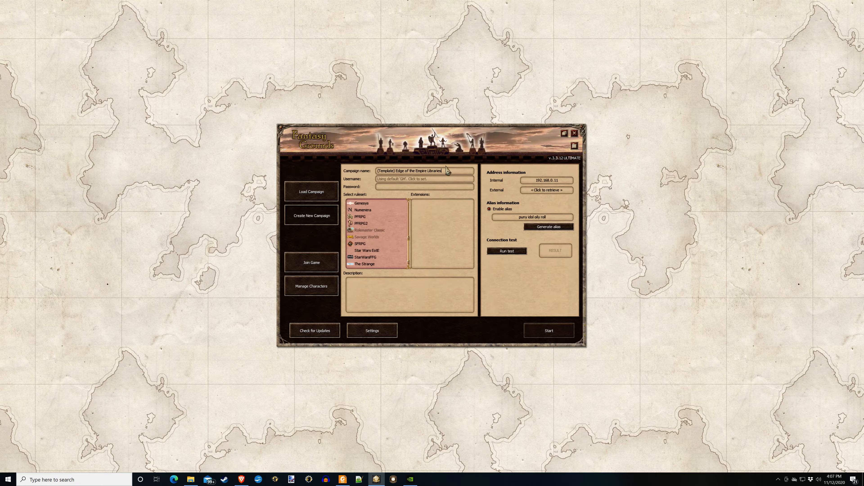
left_click(366, 257)
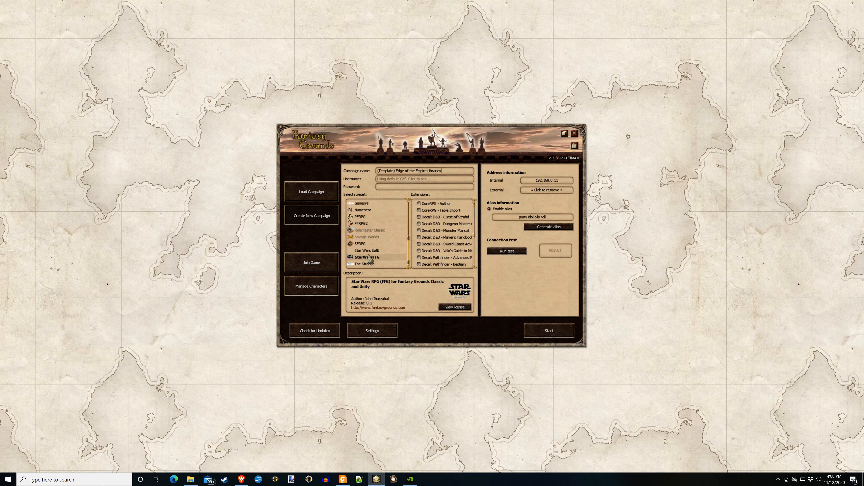
scroll(435, 246, "down", 4)
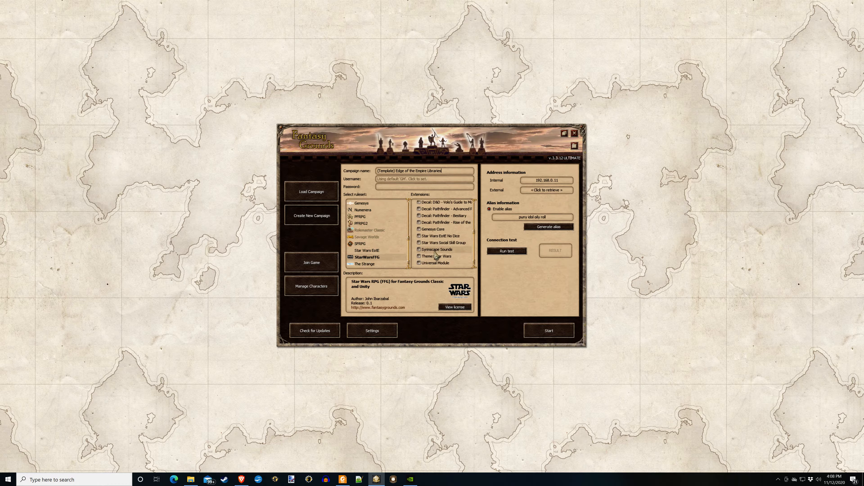
left_click(423, 257)
left_click(548, 333)
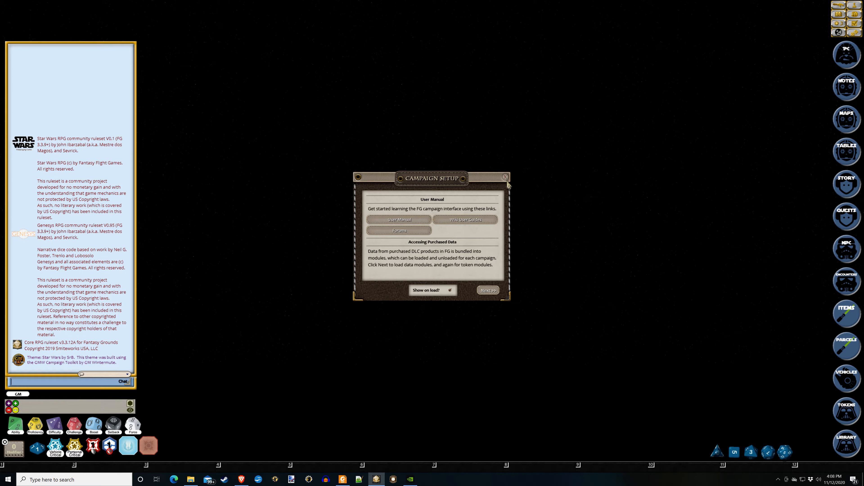
Dismiss the campaign setup and load the Edge of the Empire (No Des) module from the library
left_click(507, 179)
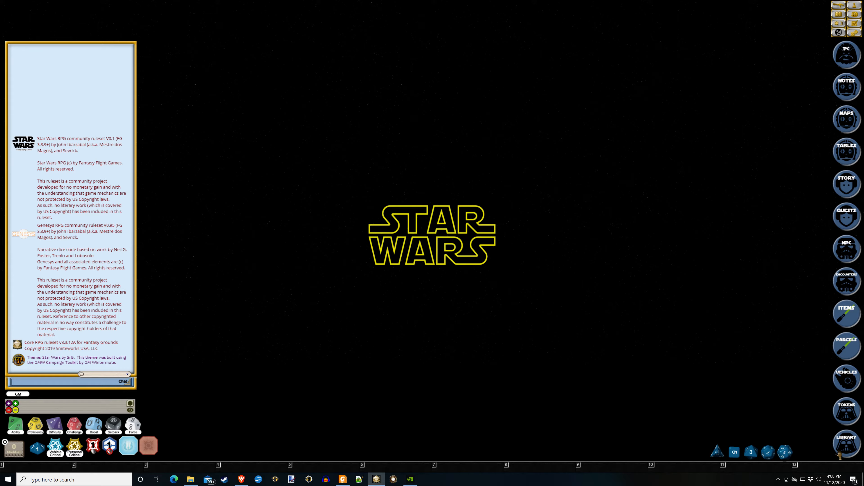
left_click(847, 450)
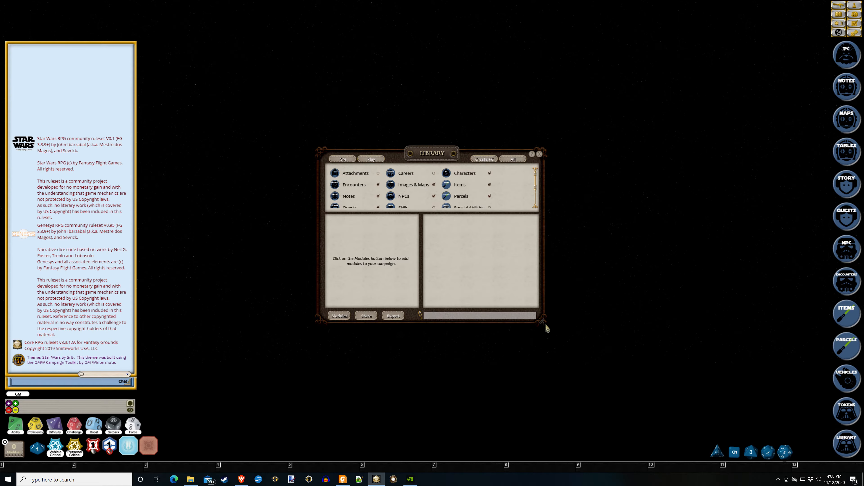
left_click(343, 315)
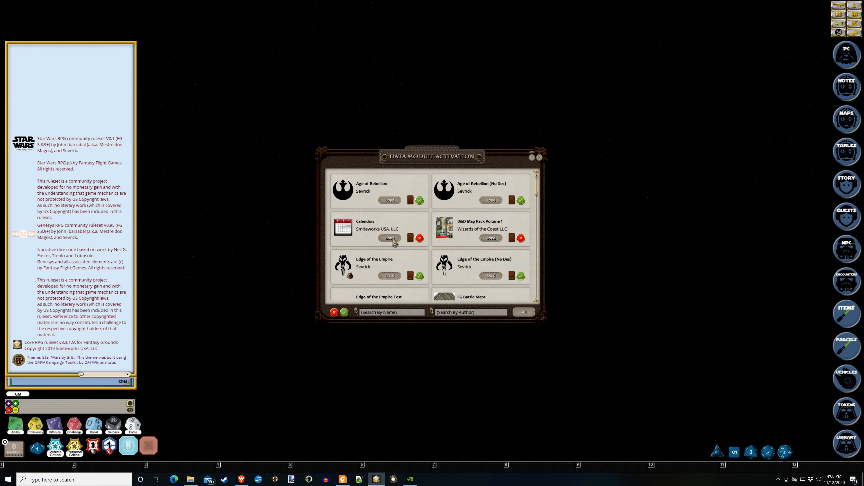
scroll(493, 193, "down", 2)
scroll(483, 247, "up", 2)
scroll(485, 242, "down", 1)
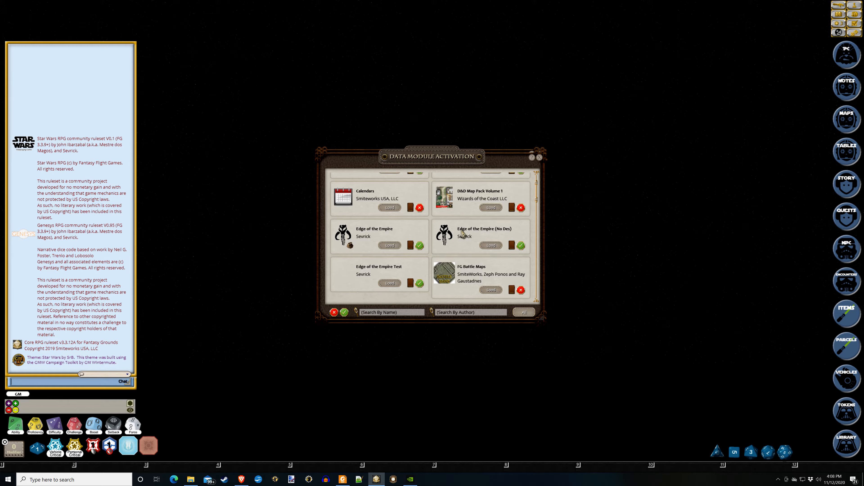
left_click(492, 245)
left_click(539, 158)
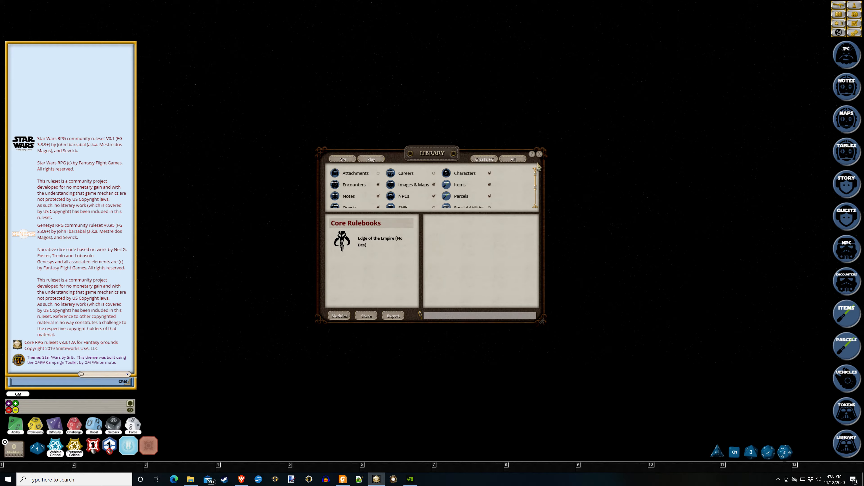
Open the Bounty Hunter career from the Edge of the Empire (No Des) module's careers and unlock it for editing
left_click(364, 244)
left_click_drag(465, 166, 291, 160)
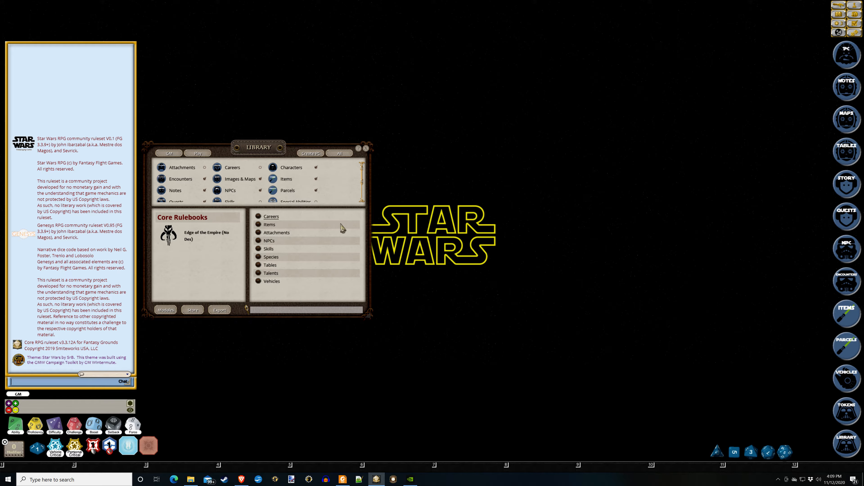
left_click(258, 216)
left_click(393, 191)
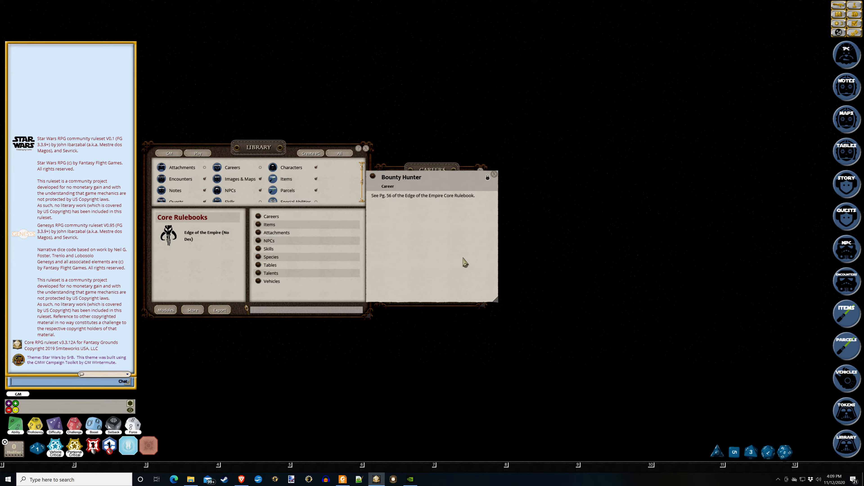
left_click(487, 178)
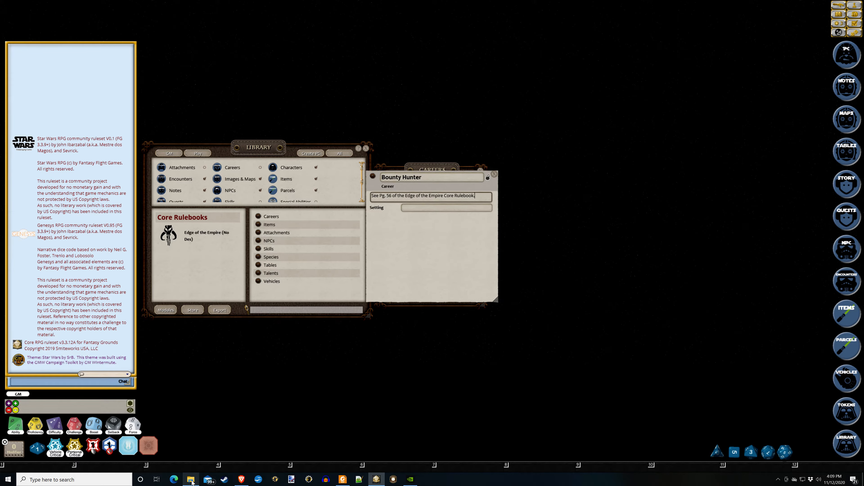
Replace the Bounty Hunter description with the Damage Control correction copied from the Edge of the Empire Core Errata PDF in Foxit Reader
left_click(343, 480)
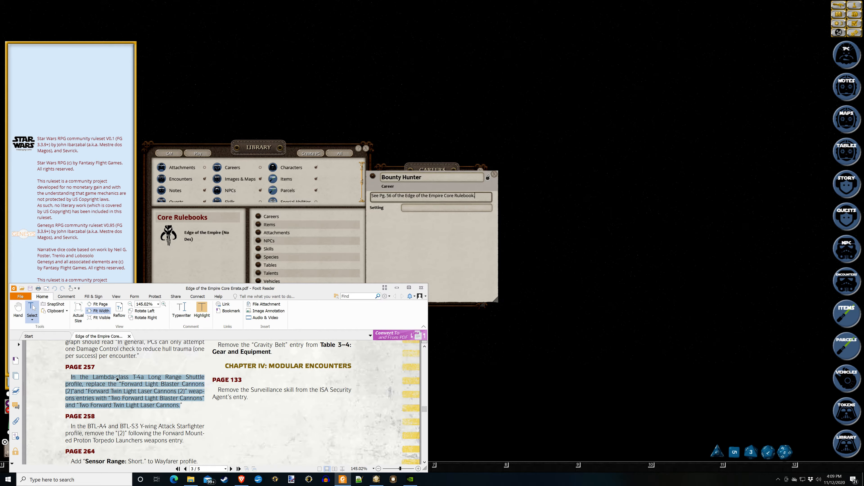
scroll(117, 378, "up", 2)
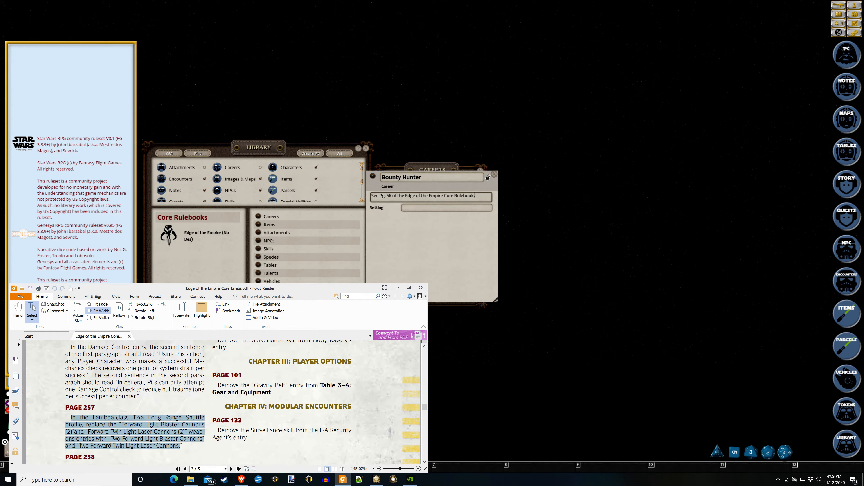
left_click_drag(70, 346, 138, 397)
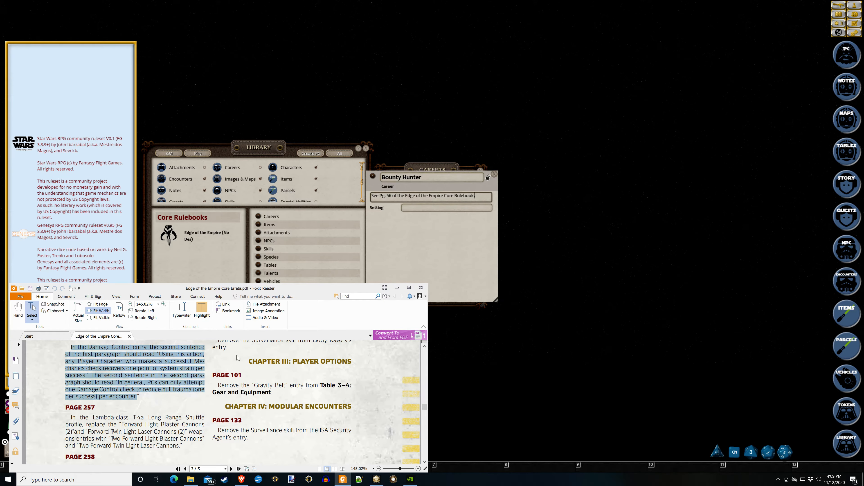
left_click(465, 200)
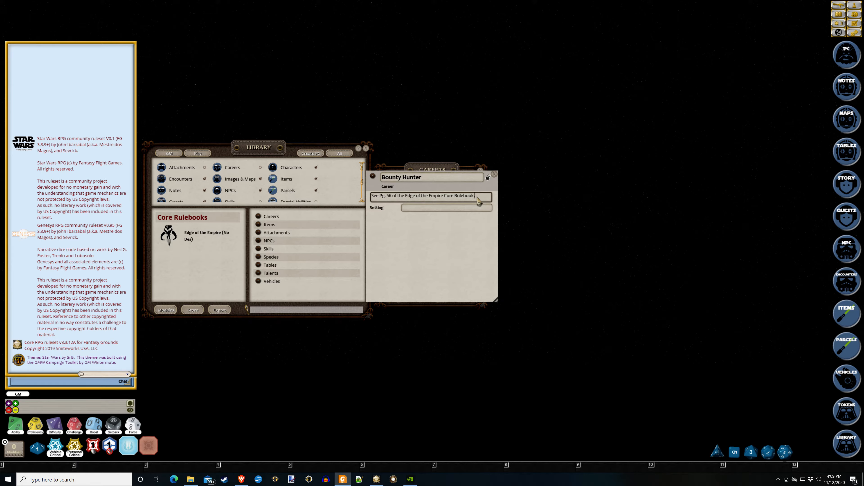
left_click(478, 197)
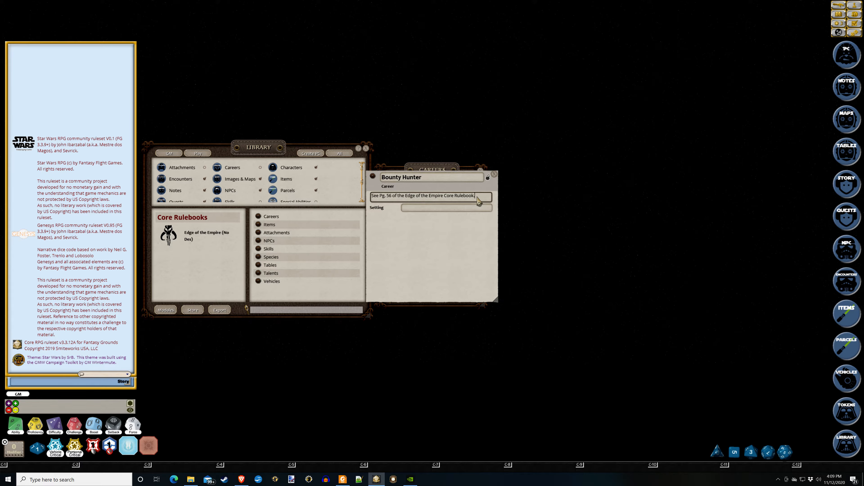
key("ctrl+a")
type("In the Damage Control entry, the second sentence of the first paragraph should read \"Using this action, any Player Character who makes a successful Mechanics check recovers one point of system strain per success.\" The second sentence in the second paragraph should read \"In general, PCs can only attempt one Damage Control check to reduce hull trauma (one per success) per encounter.")
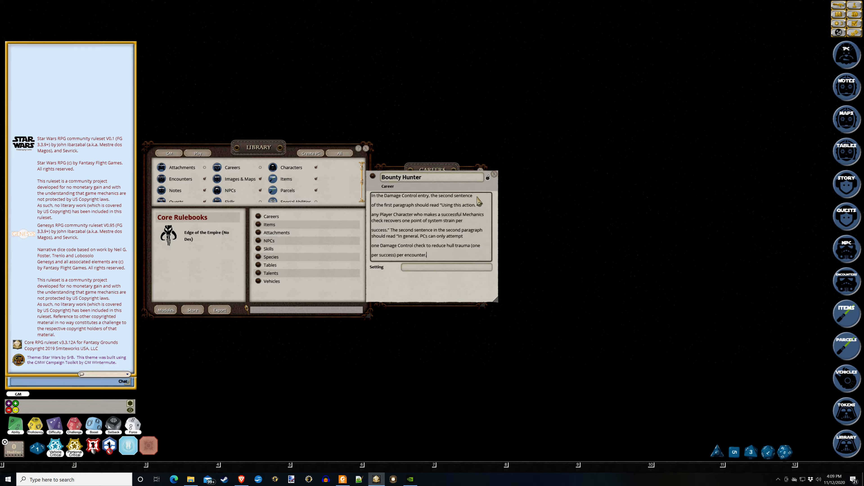
Remove the unwanted line breaks from the pasted Bounty Hunter description so it forms one continuous paragraph
left_click(381, 206)
left_click(477, 197)
left_click(438, 246)
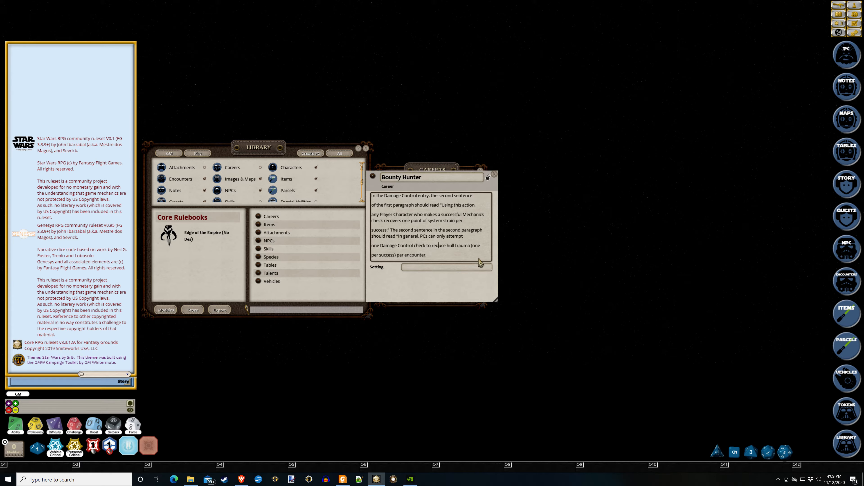
key("ctrl+a")
key("ctrl+r")
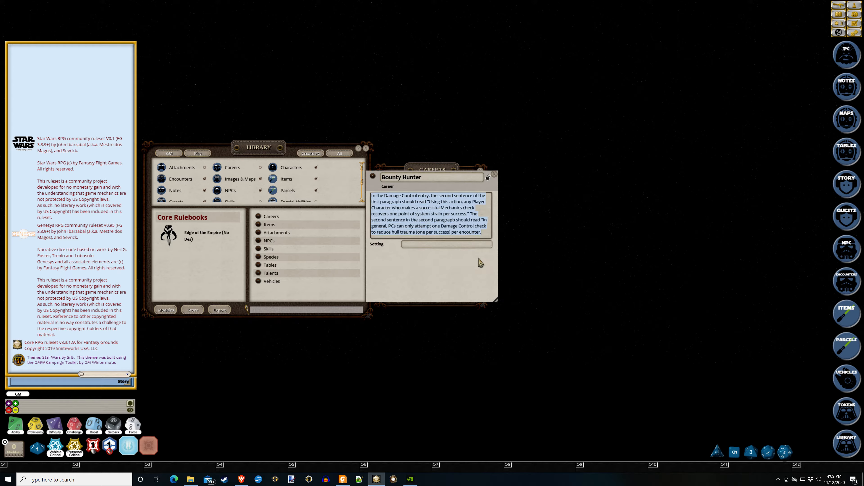
left_click(488, 235)
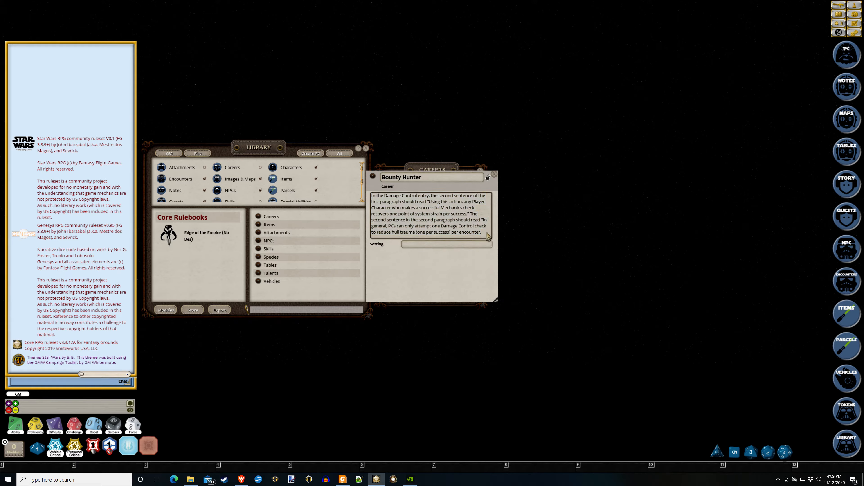
key("Return")
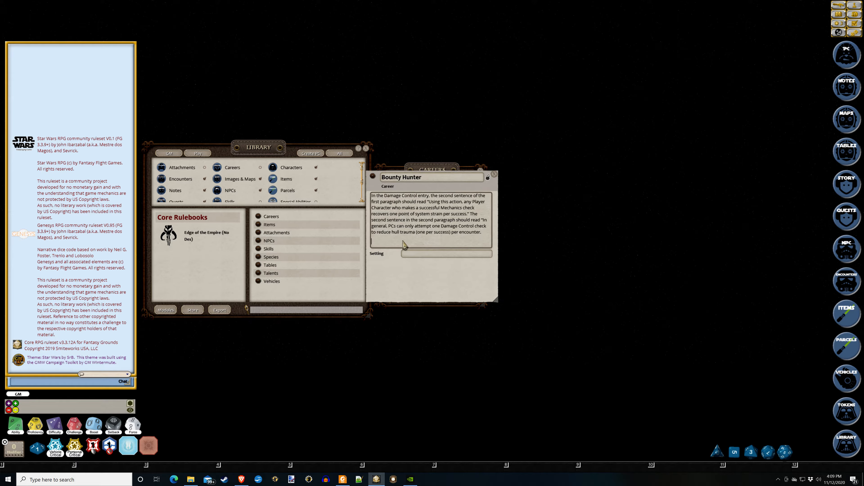
key("BackSpace")
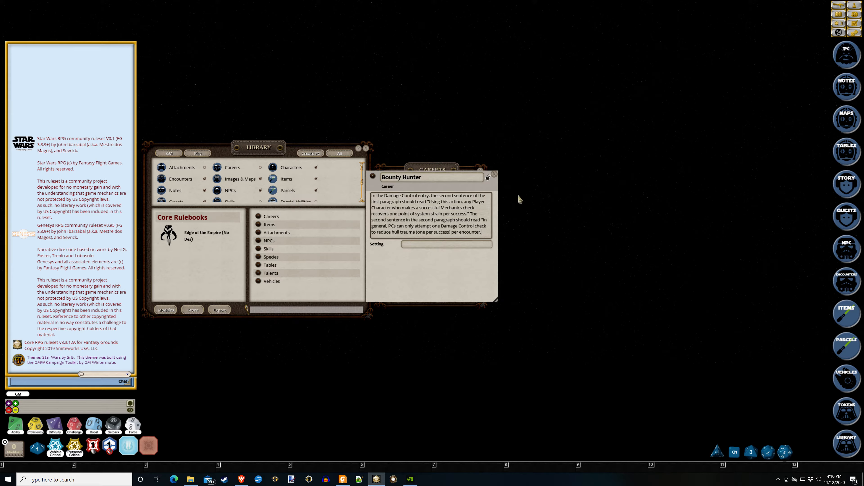
Move the Bounty Hunter record clear of the careers list, lock it and close it
left_click(482, 179)
left_click_drag(504, 200, 610, 190)
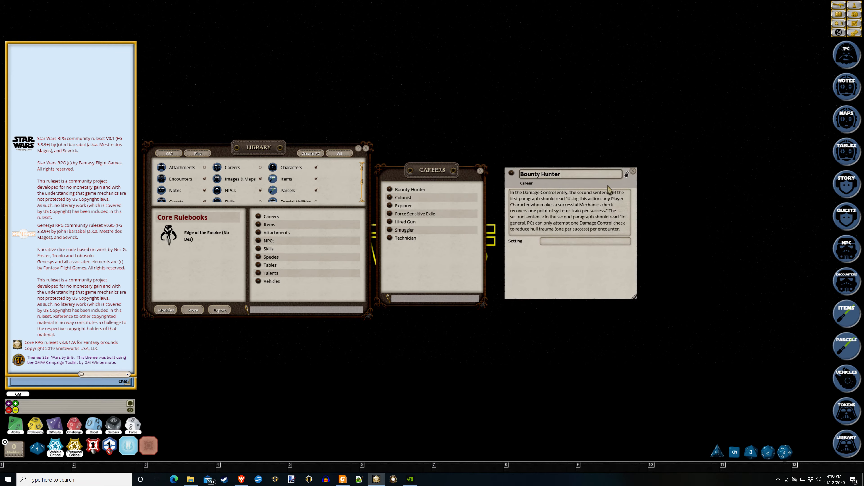
left_click(626, 175)
left_click(632, 172)
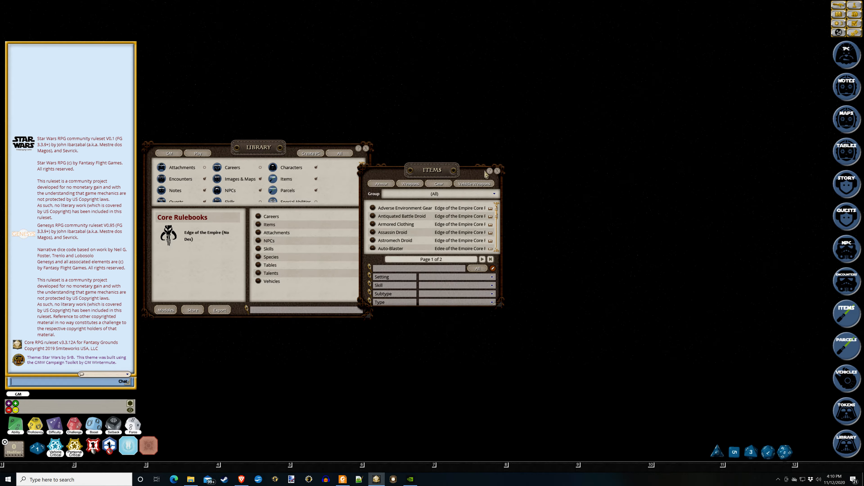
Show all record types in the sidebar and open the campaign's Careers list beside the module's careers list
left_click(497, 171)
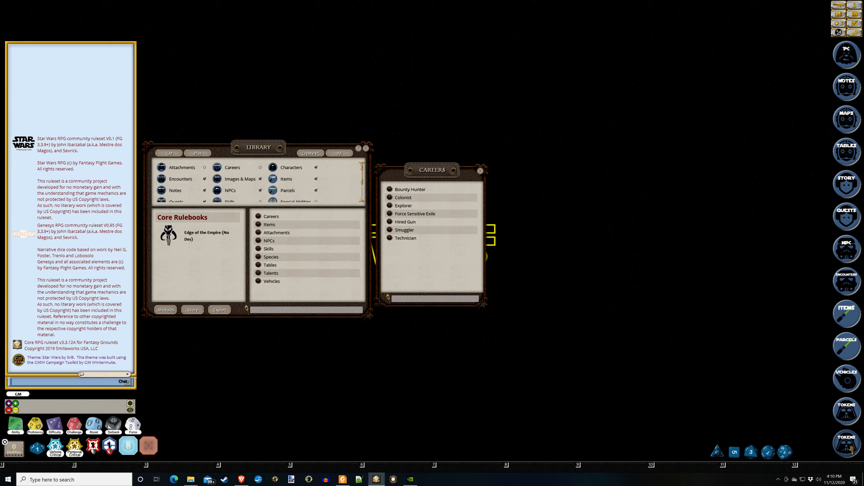
left_click(339, 154)
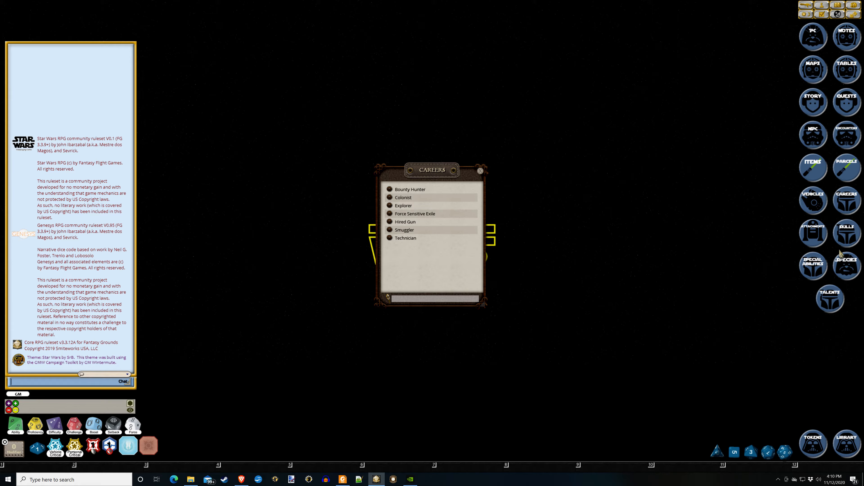
left_click(847, 203)
left_click_drag(453, 273, 607, 280)
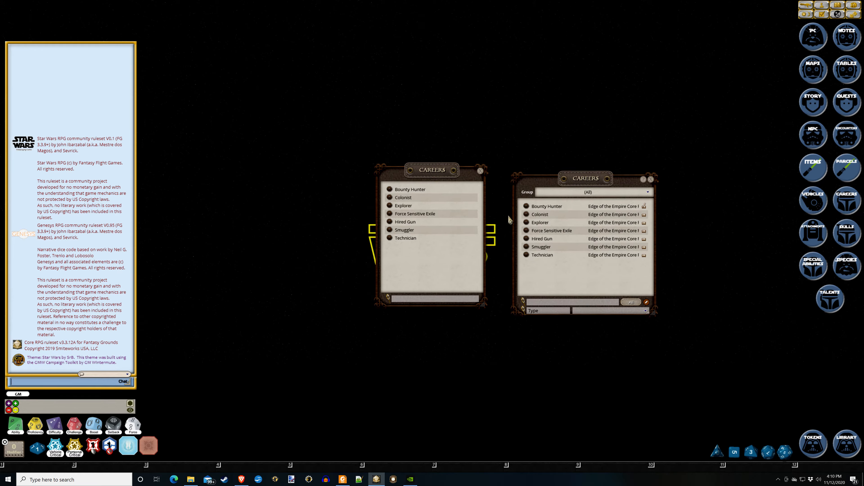
Open the Bounty Hunter record from the campaign's Careers list and arrange it between the two careers lists
left_click(526, 206)
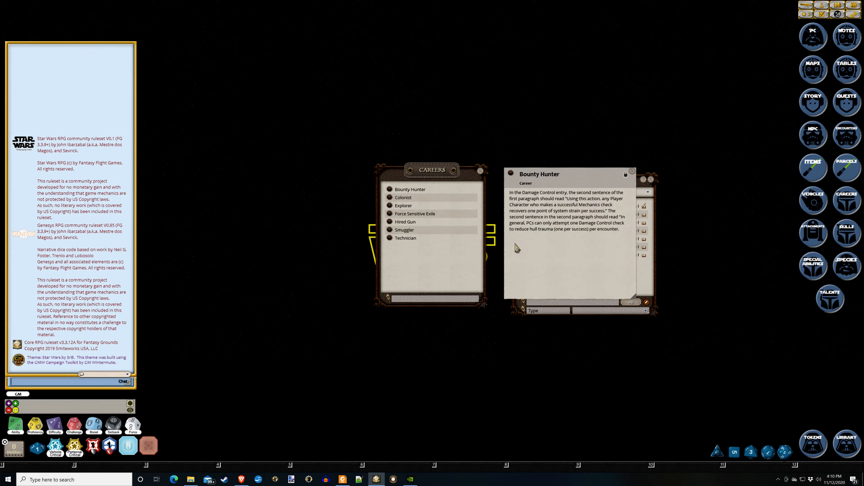
left_click_drag(449, 265, 334, 286)
left_click_drag(611, 262, 530, 260)
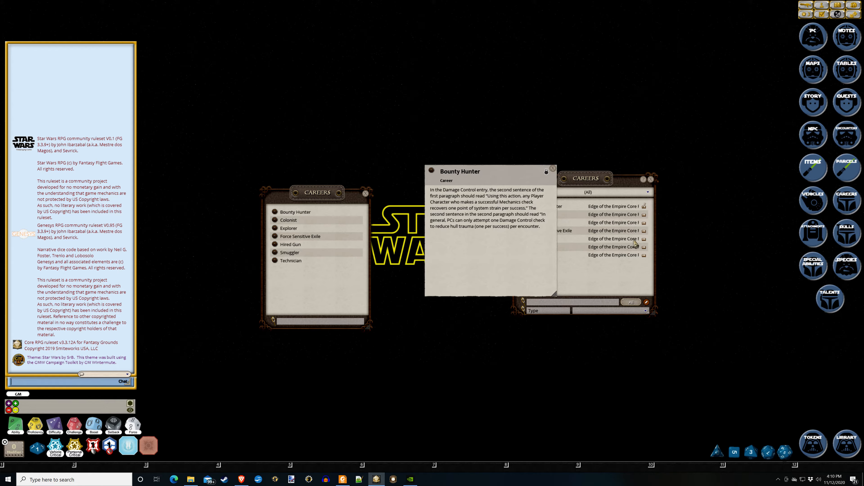
Revert the changes to the Bounty Hunter record in the campaign's Careers list and close the record
left_click_drag(527, 271, 479, 284)
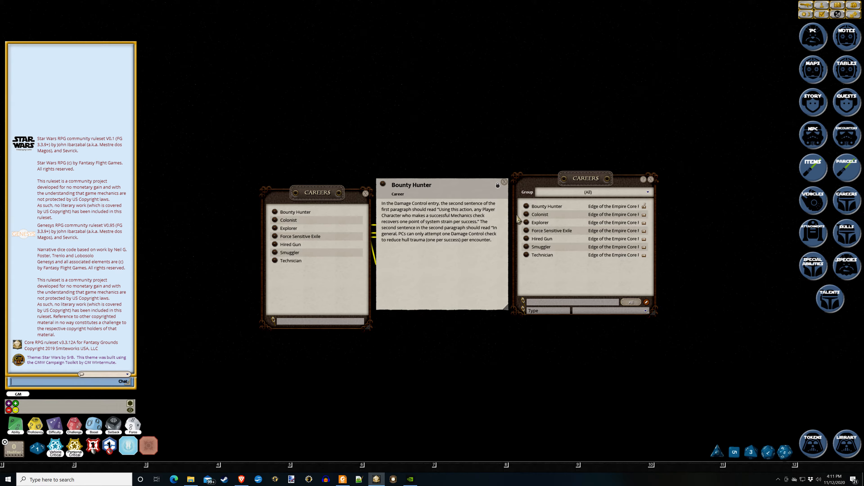
mouse_move(475, 192)
left_mouse_down()
mouse_move(476, 173)
mouse_move(467, 186)
left_mouse_up()
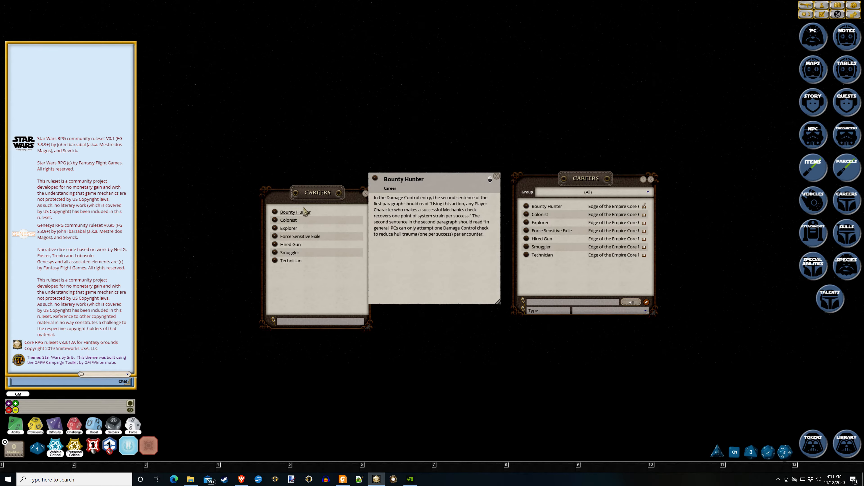
left_click_drag(317, 197, 291, 191)
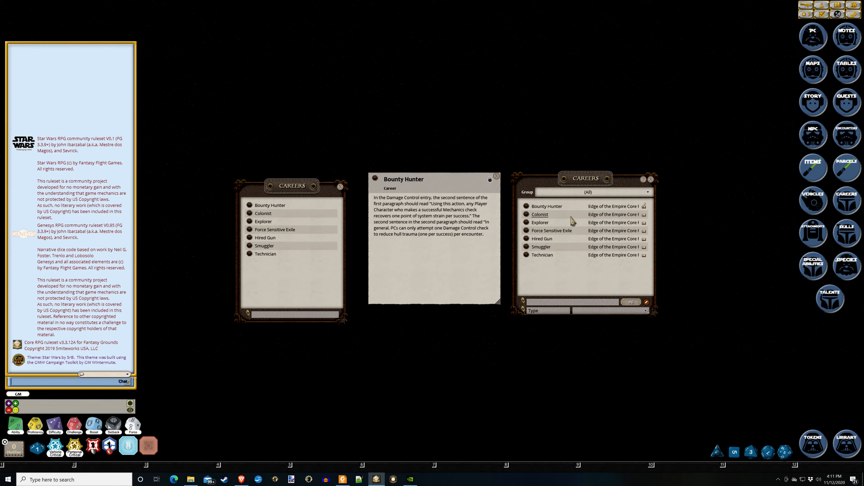
right_click(557, 206)
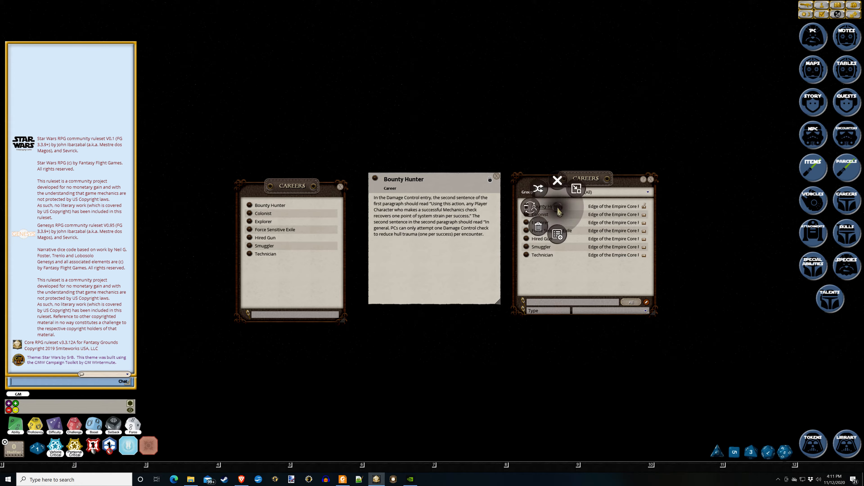
left_click(537, 193)
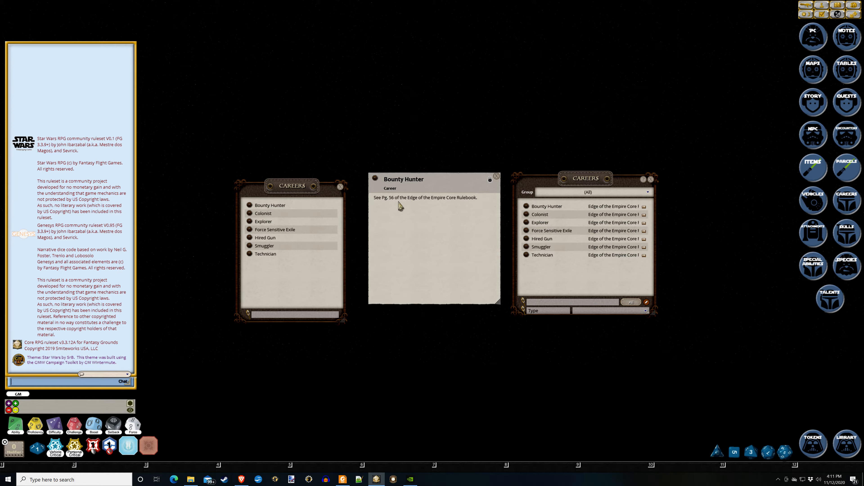
left_click(497, 177)
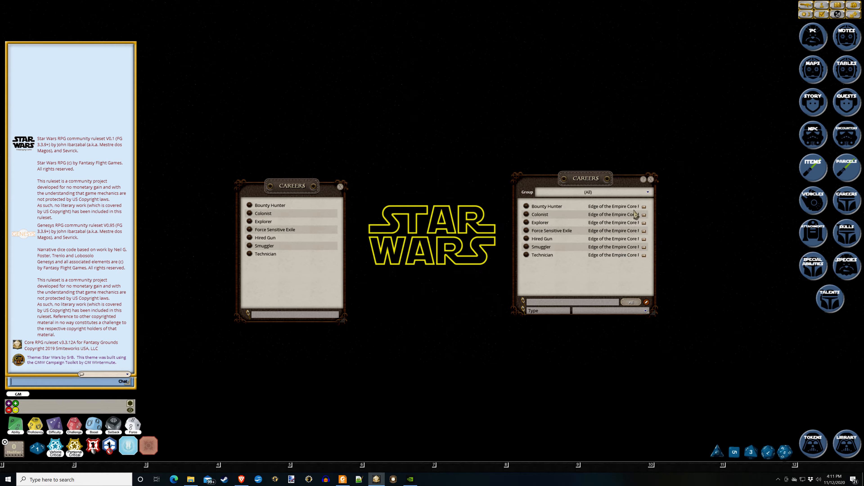
Open the Library and arrange it beside the module's and the campaign's careers lists
left_click(849, 438)
left_click_drag(312, 231, 228, 225)
left_click_drag(300, 190, 388, 174)
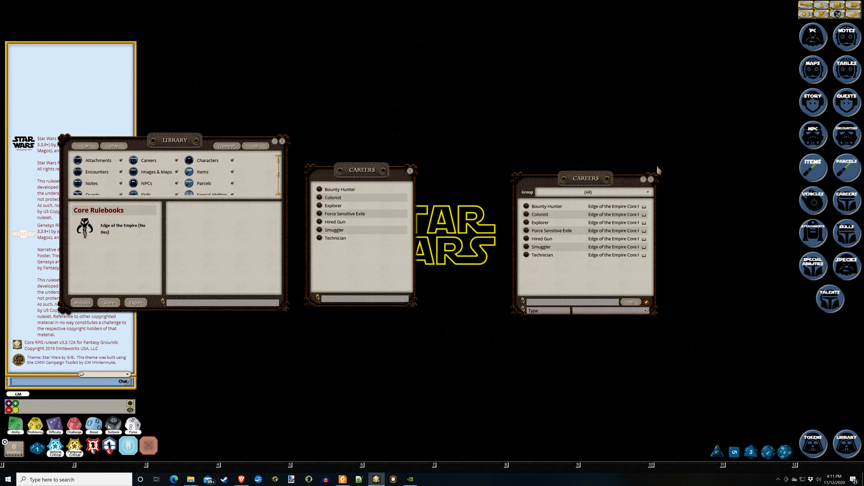
left_click_drag(584, 187, 533, 177)
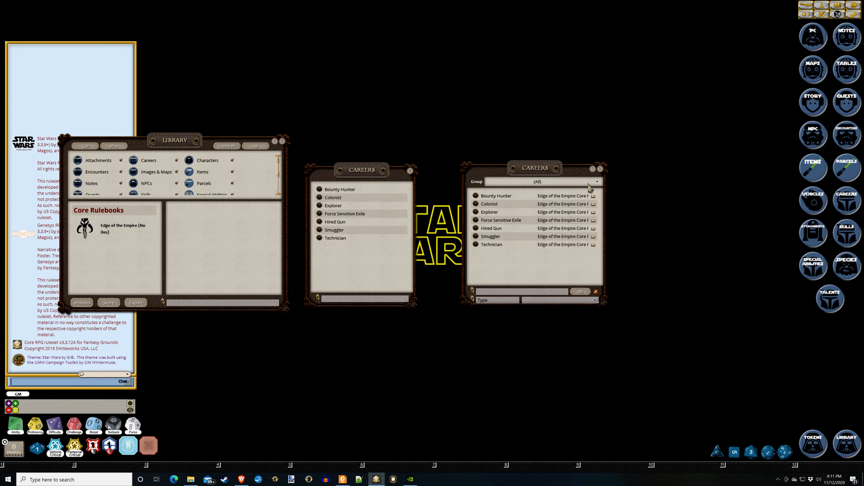
Add a group named "Edge of the Empire Core Rulebook" to the campaign's Careers list, adapting the existing group's name
left_click(599, 184)
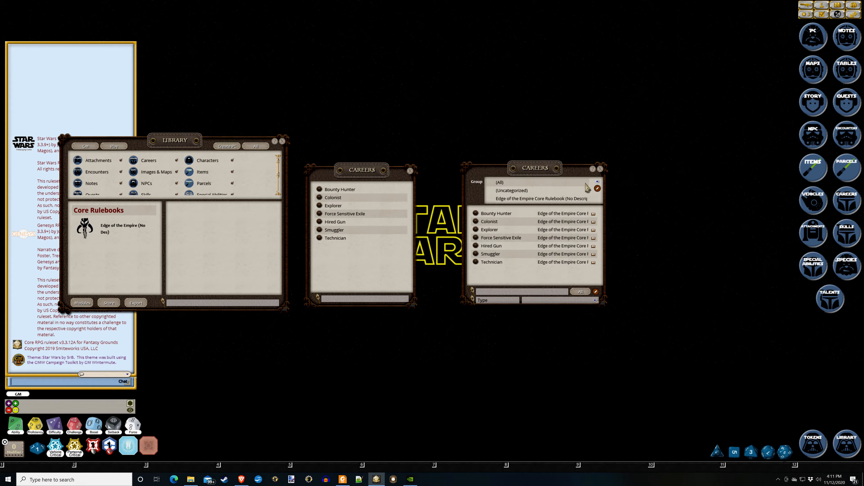
left_click(598, 188)
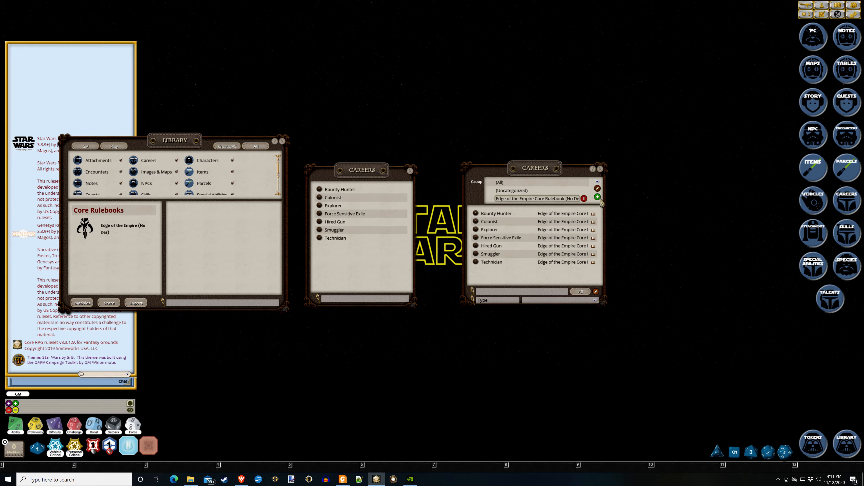
left_click(597, 197)
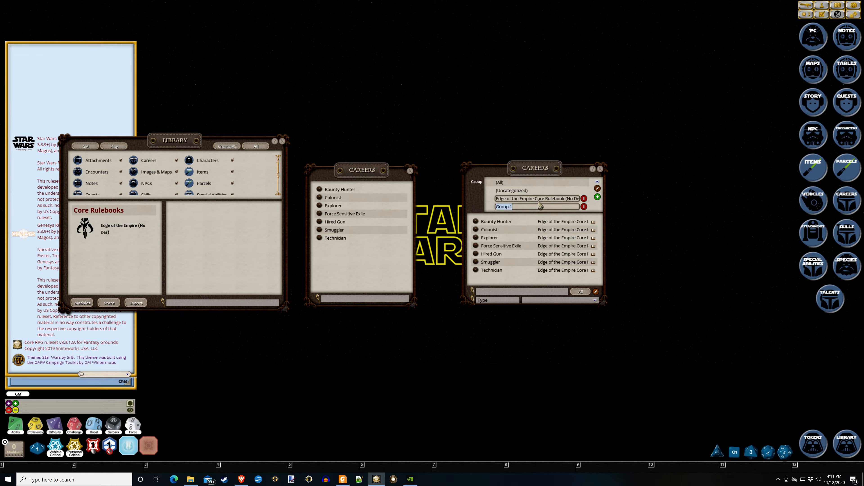
left_click(545, 201)
key("ctrl+c")
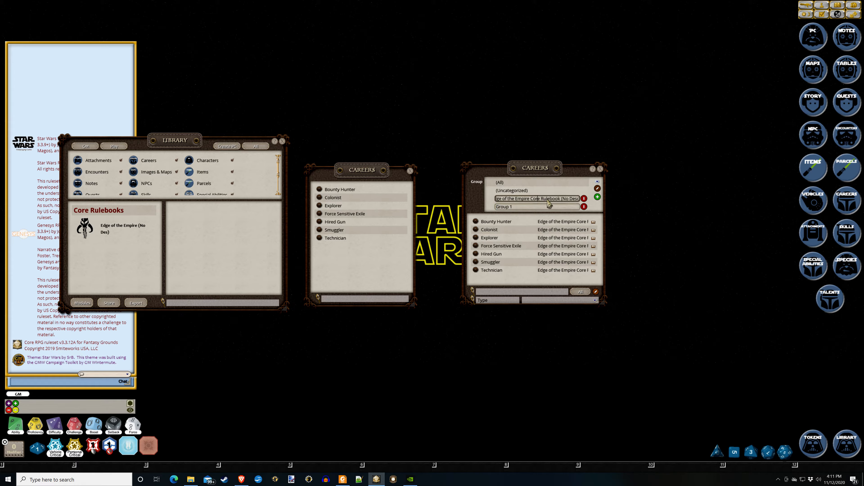
left_click(538, 207)
key("ctrl+a")
key("ctrl+v")
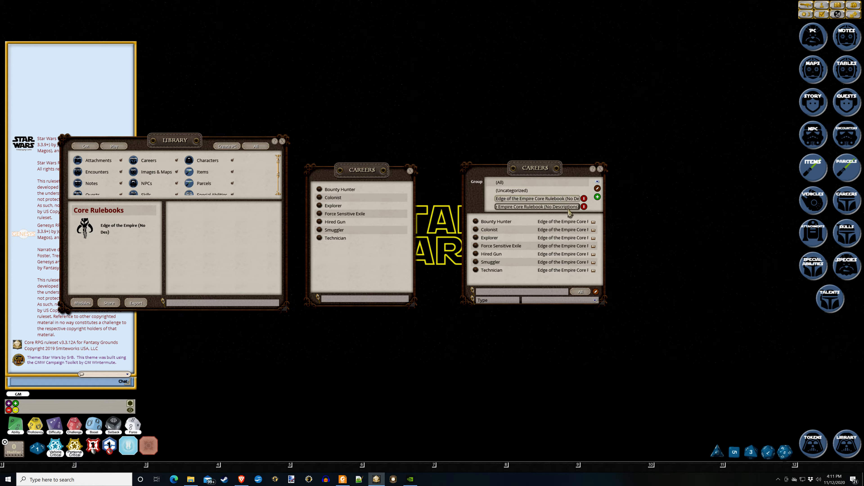
key("BackSpace")
key("BackSpace")
key("BackSpace")
key("BackSpace")
key("BackSpace")
key("BackSpace")
key("BackSpace")
key("BackSpace")
key("BackSpace")
key("BackSpace")
key("BackSpace")
key("BackSpace")
key("BackSpace")
key("BackSpace")
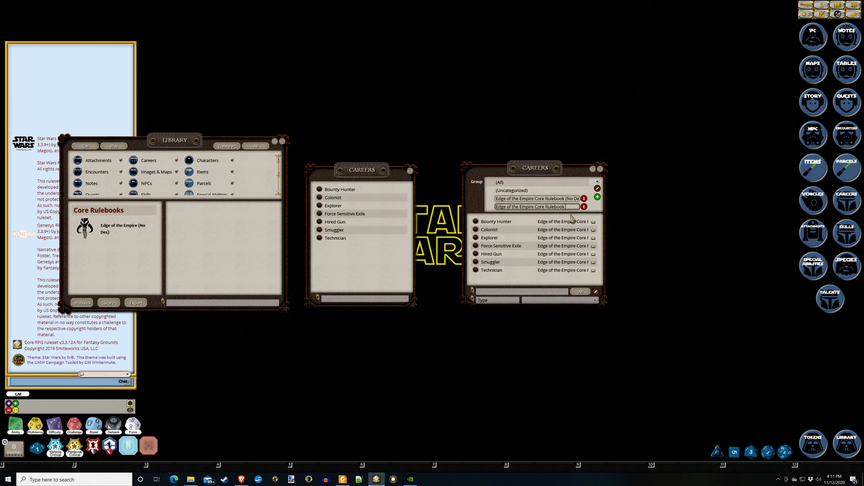
left_click(597, 188)
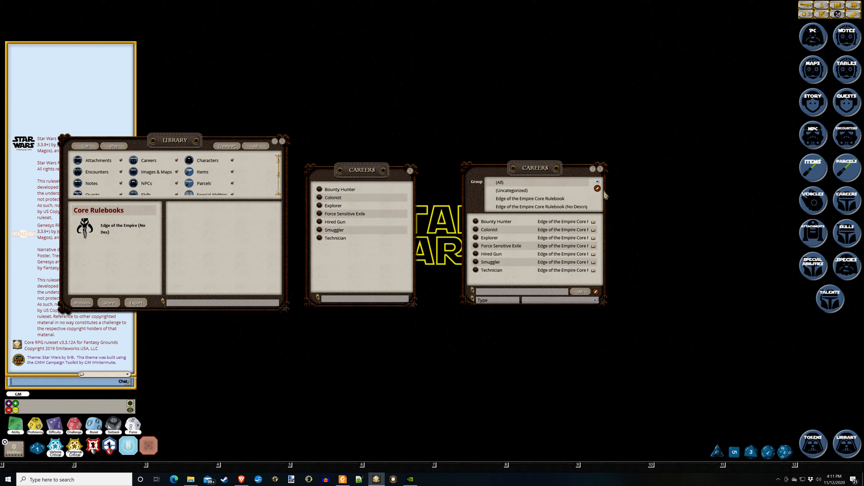
Show the new Edge of the Empire Core Rulebook group, and switch the campaign's careers to the "No Descriptions" group
left_click(536, 206)
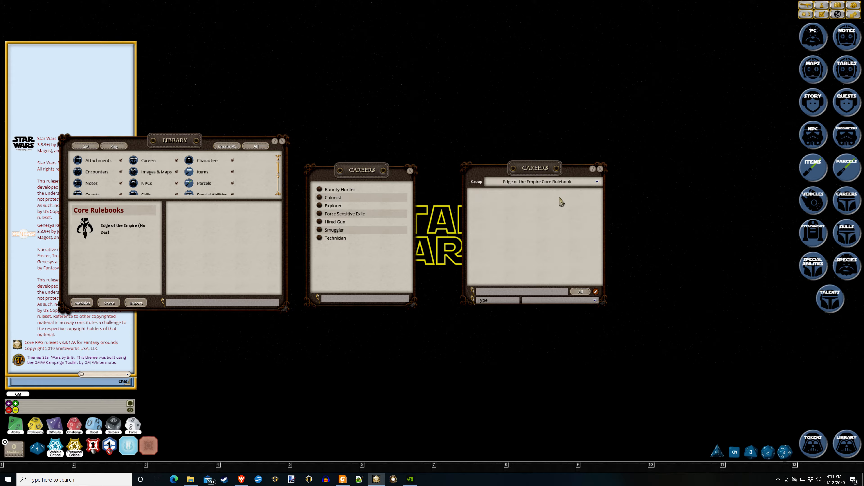
left_click(597, 182)
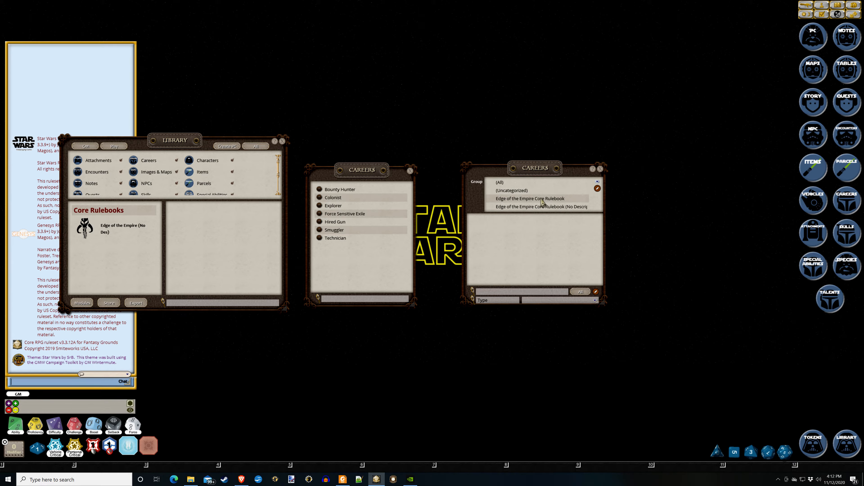
left_click(551, 201)
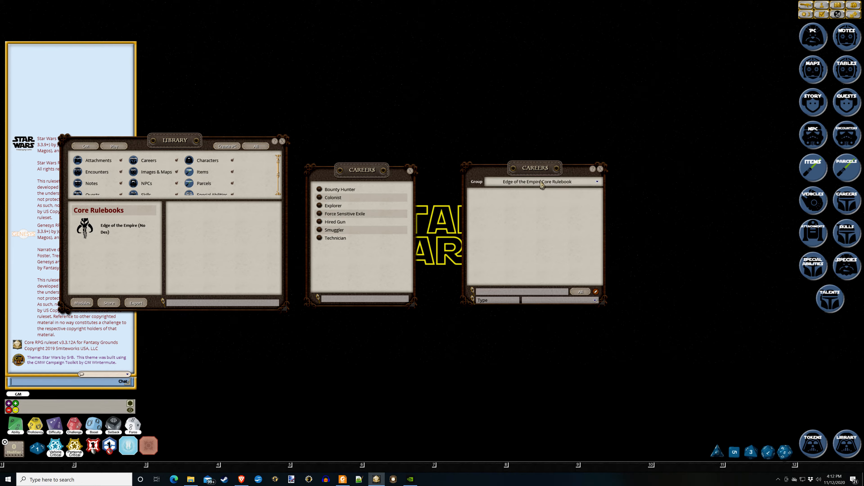
left_click(580, 185)
left_click(557, 208)
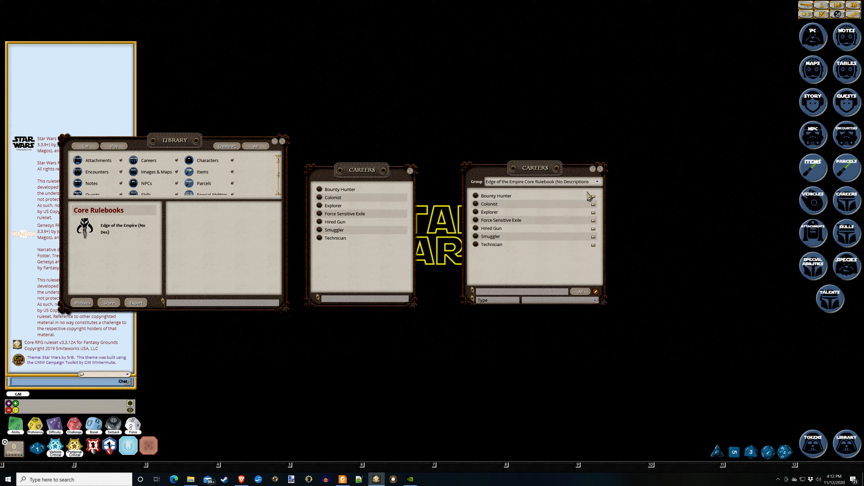
View the Bounty Hunter record's description from the No Descriptions group and close the record
left_click(475, 196)
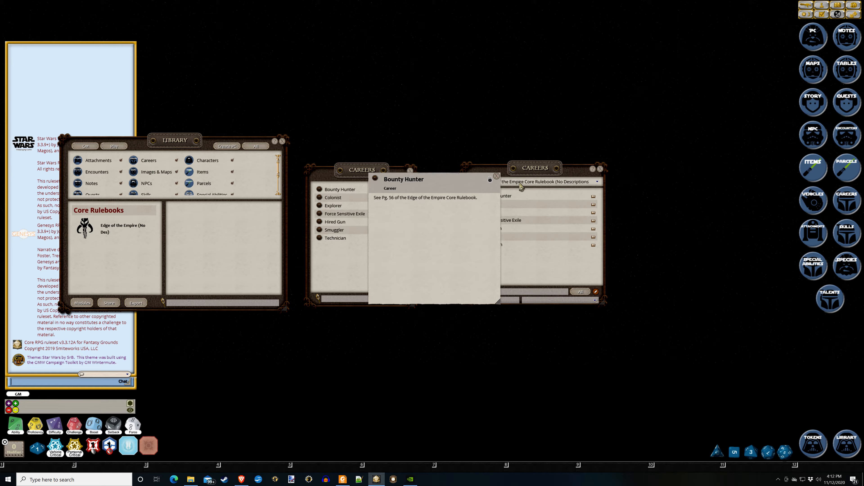
left_click_drag(443, 186, 456, 172)
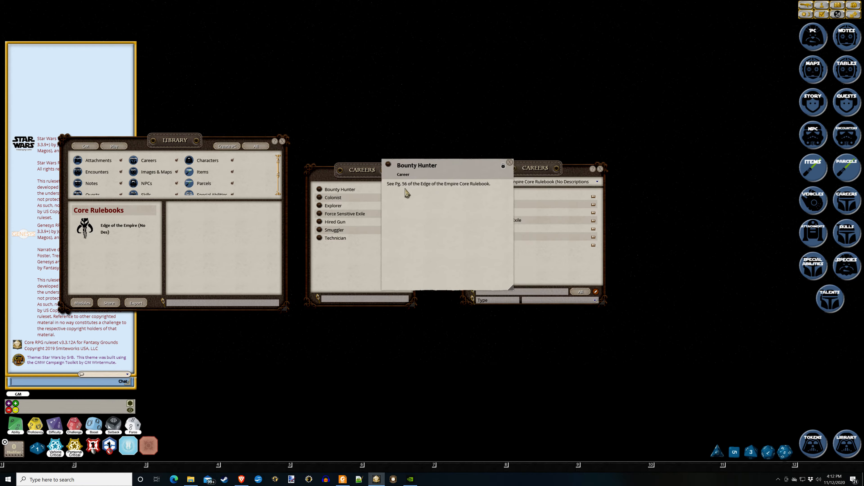
left_click(509, 163)
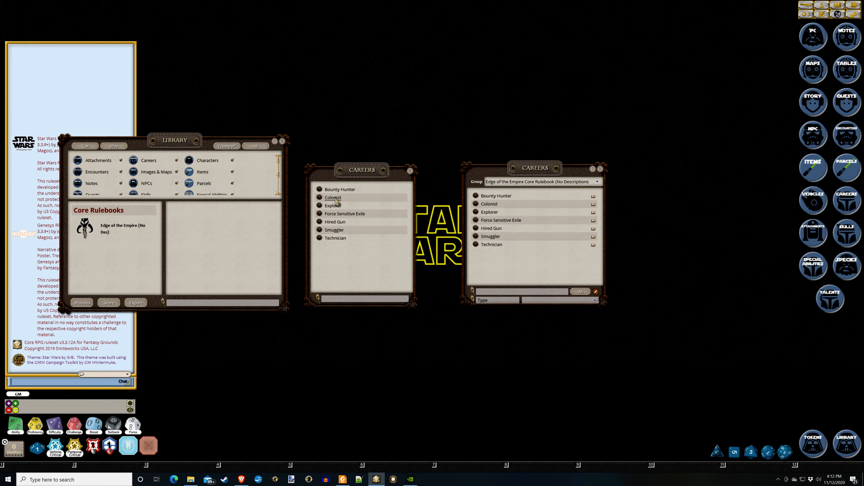
View the Armored Clothing record in the Edge of the Empire (No Des) module's Items list, and close both windows
left_click(139, 234)
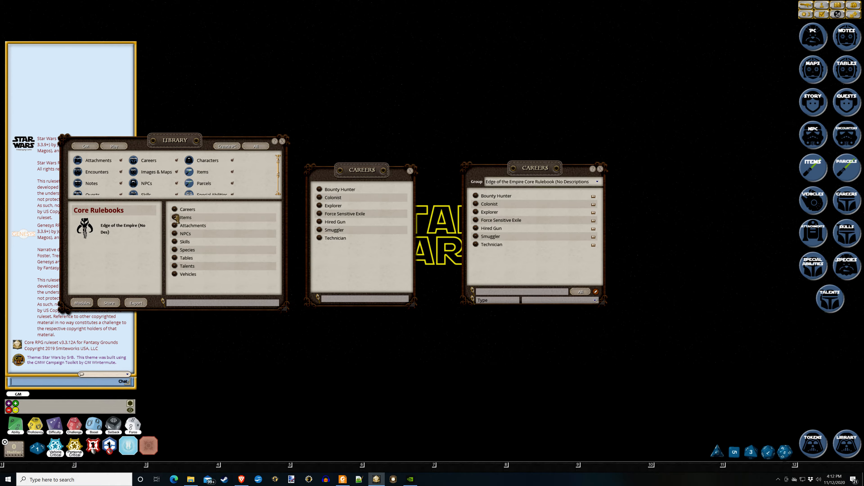
left_click(177, 218)
left_click(389, 206)
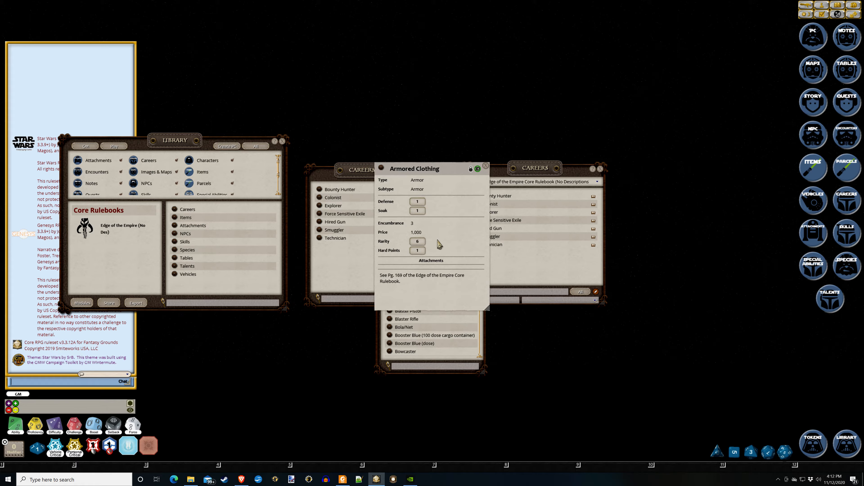
left_click(485, 166)
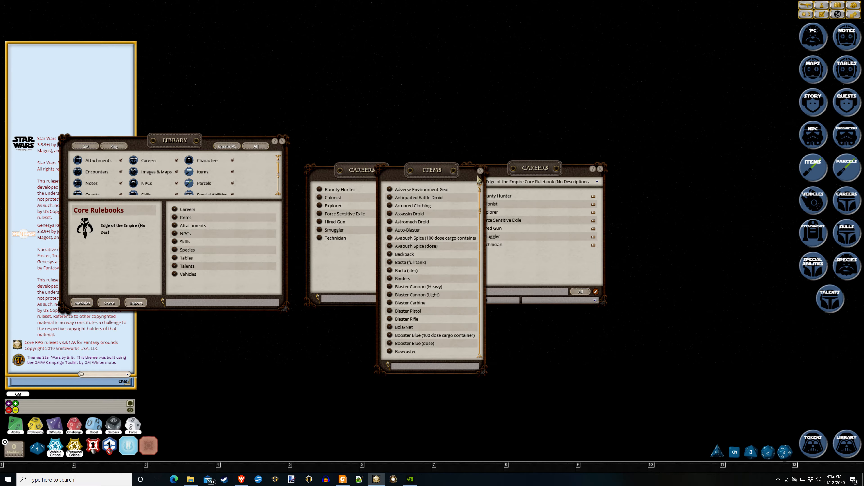
left_click(481, 171)
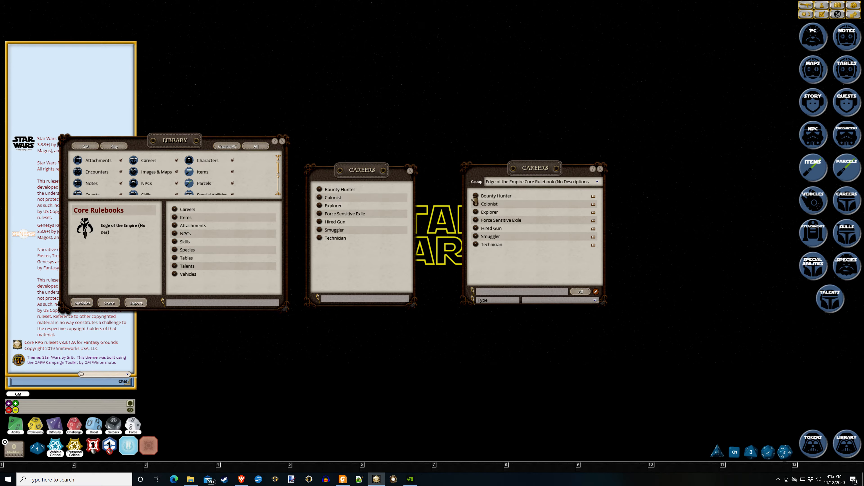
Duplicate all seven careers, from Bounty Hunter to Technician, within the campaign's No Descriptions group
left_click_drag(491, 198, 493, 278)
scroll(489, 276, "down", 2)
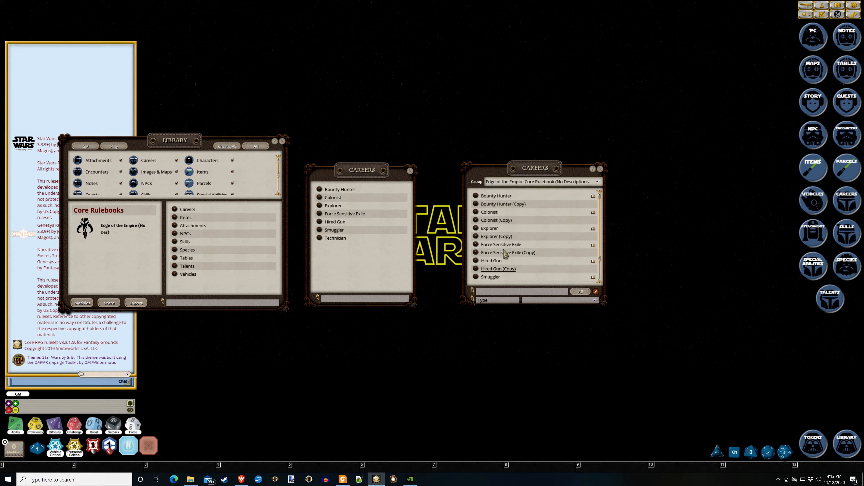
scroll(512, 257, "down", 3)
scroll(520, 264, "up", 3)
Move all seven career copies into the "Edge of the Empire Core Rulebook" group
left_click(598, 183)
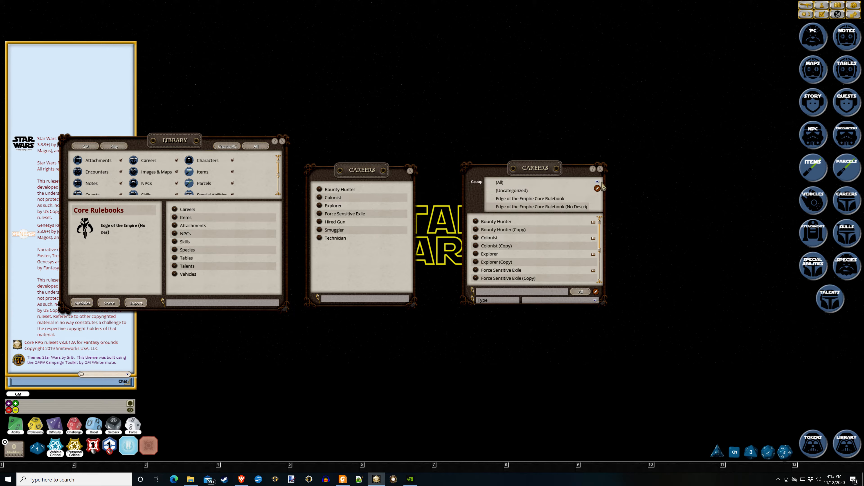
scroll(541, 227, "down", 1)
scroll(540, 228, "up", 1)
left_click_drag(515, 200, 516, 200)
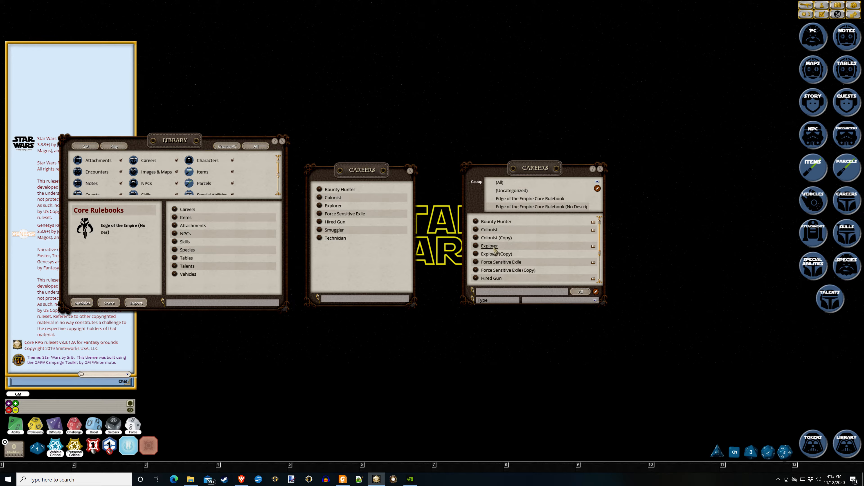
left_click_drag(476, 238, 514, 202)
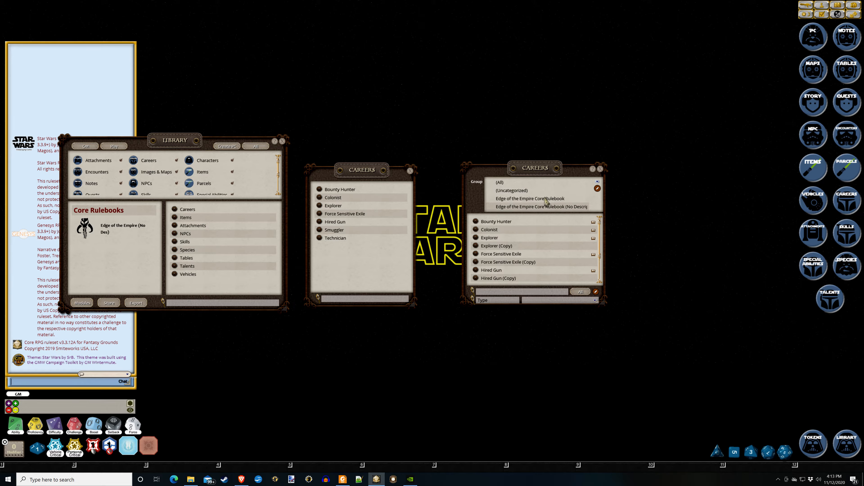
left_click_drag(476, 245, 514, 201)
left_click_drag(476, 254, 513, 206)
left_click_drag(476, 262, 525, 201)
left_click_drag(477, 270, 520, 201)
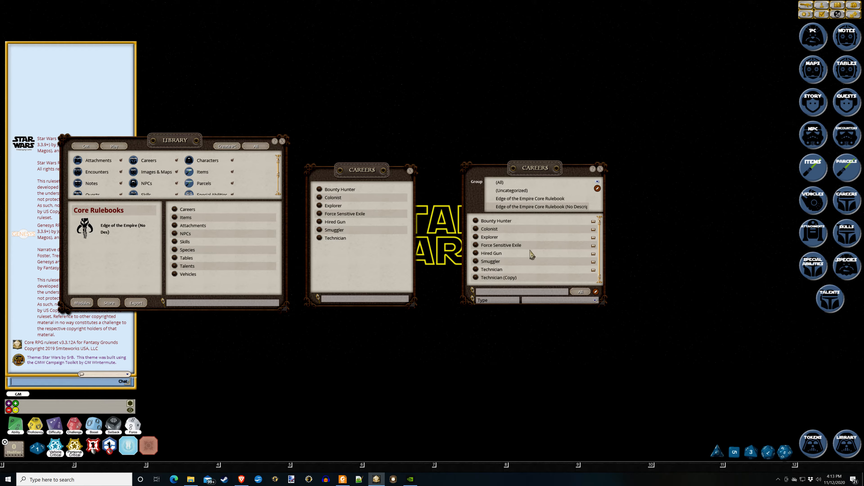
left_click_drag(476, 279, 523, 207)
Show the careers in the Edge of the Empire Core Rulebook group and open the Bounty Hunter (Copy) record
left_click(523, 200)
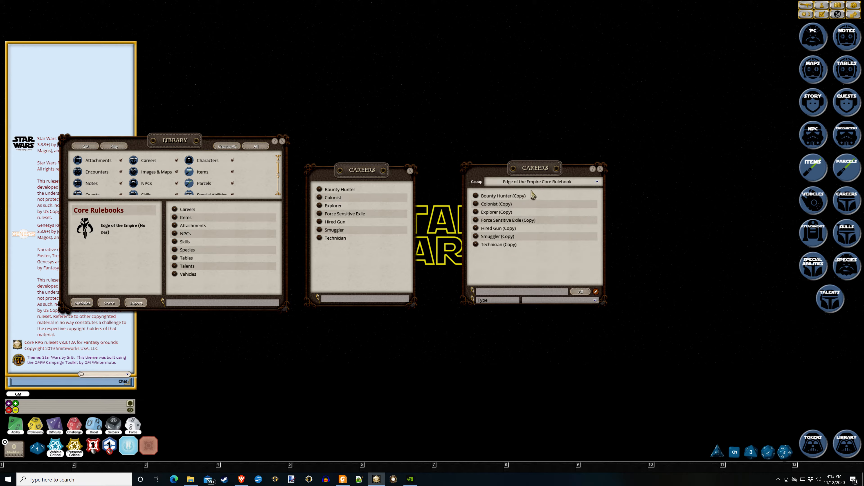
right_click(498, 263)
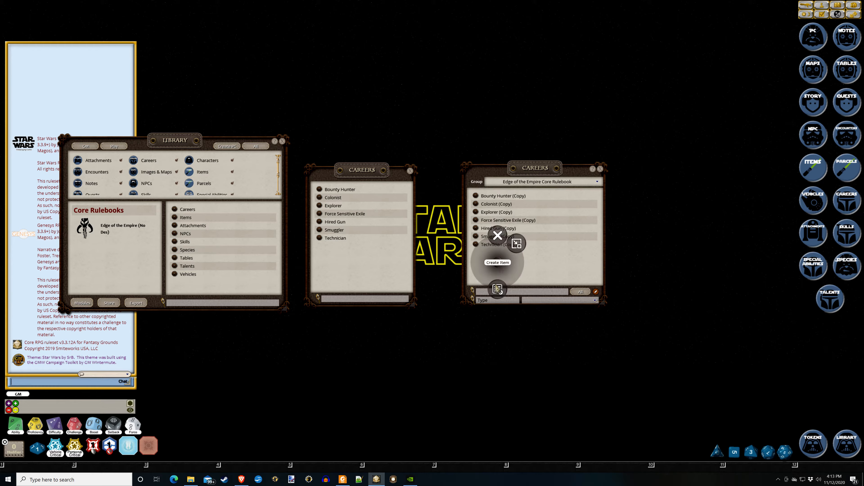
left_click(500, 266)
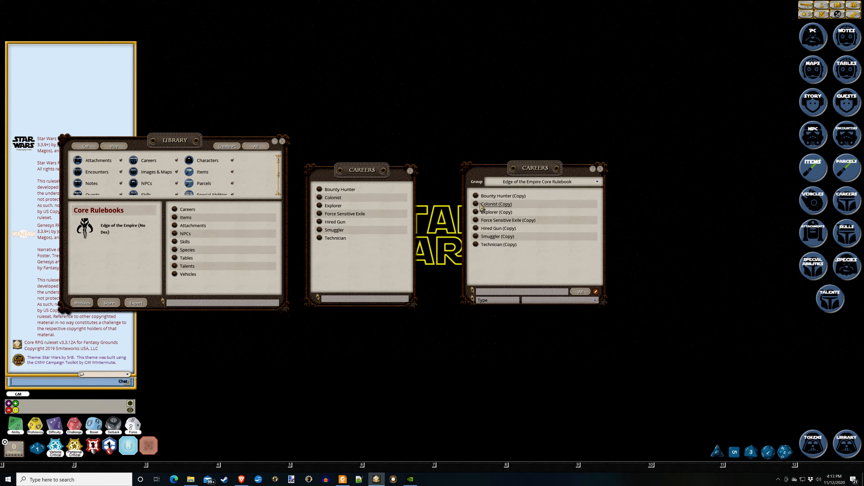
left_click(475, 196)
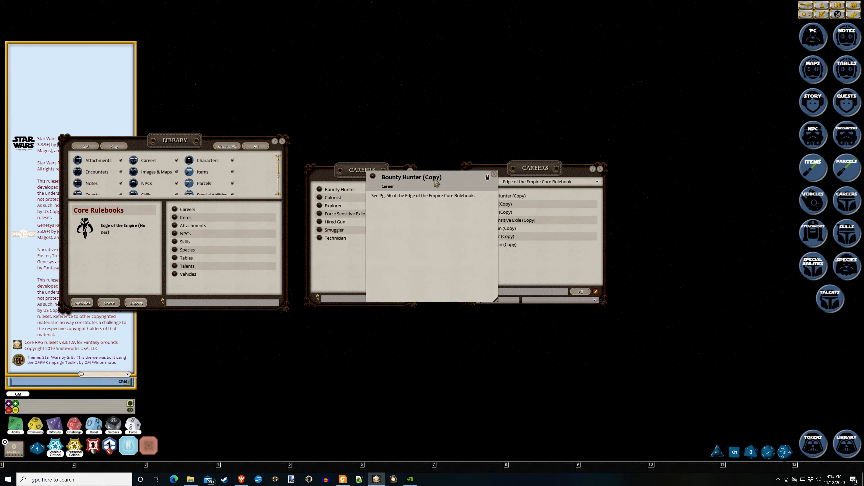
Move the Bounty Hunter (Copy) record clear of the campaign's Careers list and unlock it for editing
left_click_drag(470, 187, 544, 191)
left_click(551, 191)
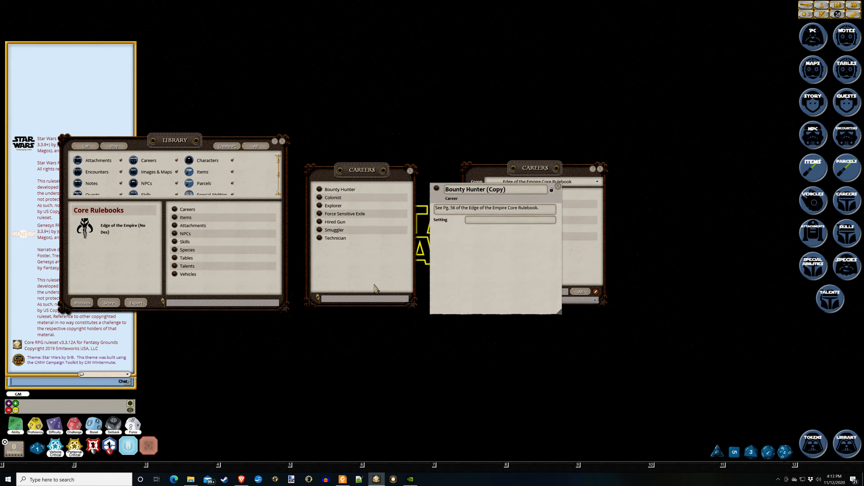
key("ctrl+a")
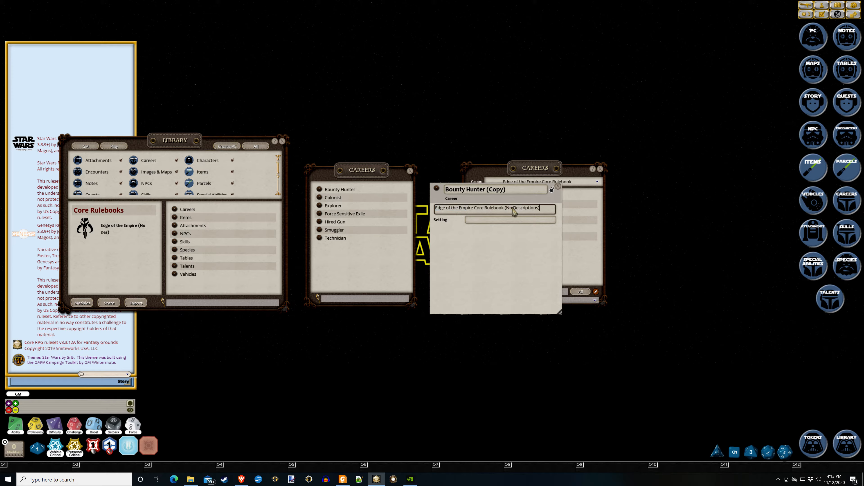
type("Edge of the Empire Core Rulebook (No Descriptions)")
left_click(196, 474)
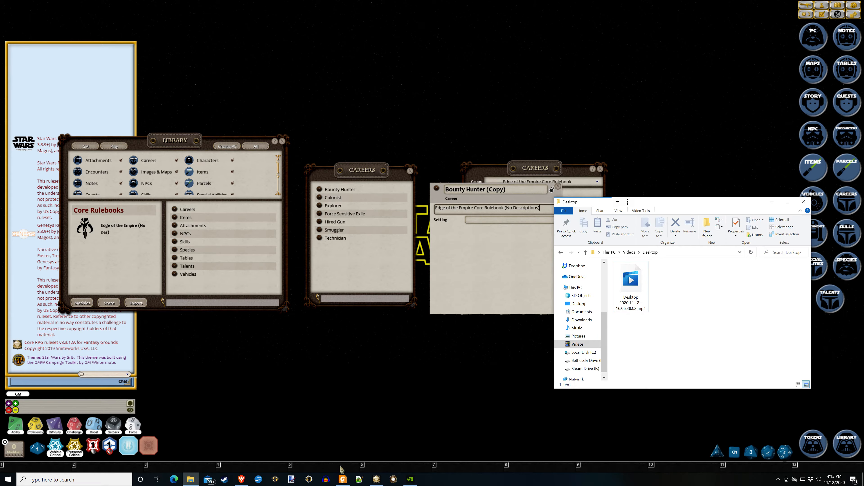
left_click(772, 201)
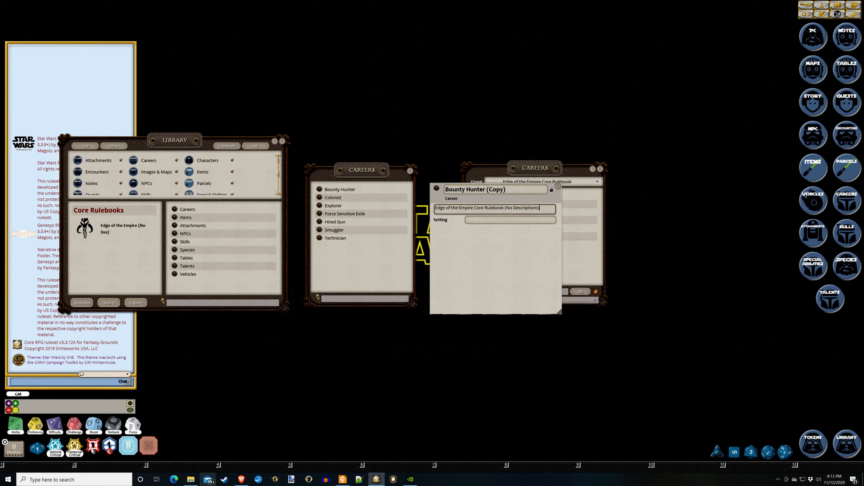
Replace the Bounty Hunter (Copy) description with the Damage Control paragraph from the Edge of the Empire errata PDF in Foxit Reader, and remove its line breaks
left_click(342, 480)
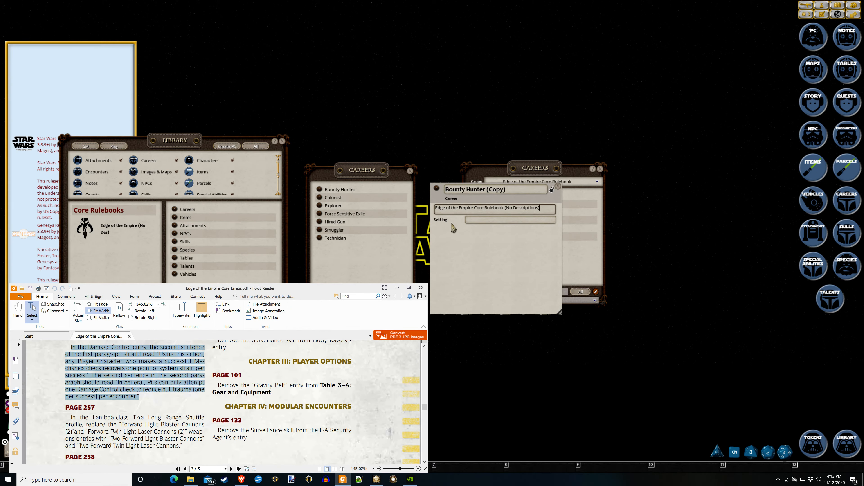
left_click(464, 210)
key("ctrl+a")
type("In the Damage Control entry, the second sentence of the first paragraph should read \"Using this action, any Player Character who makes a successful Mechanics check recovers one point of system strain per success.\" The second sentence in the second paragraph should read \"In general, PCs can only attempt one Damage Control check to reduce hull trauma (one per success) per encounter.\"")
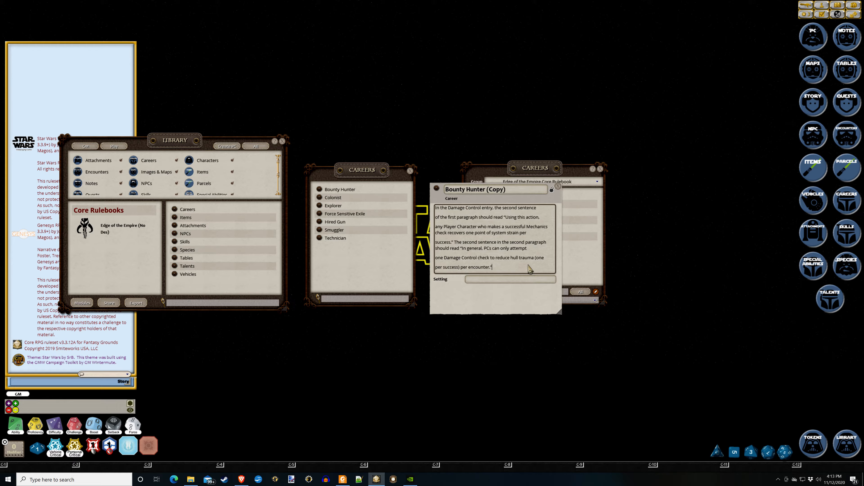
key("ctrl+a")
key("ctrl+r")
left_click(535, 232)
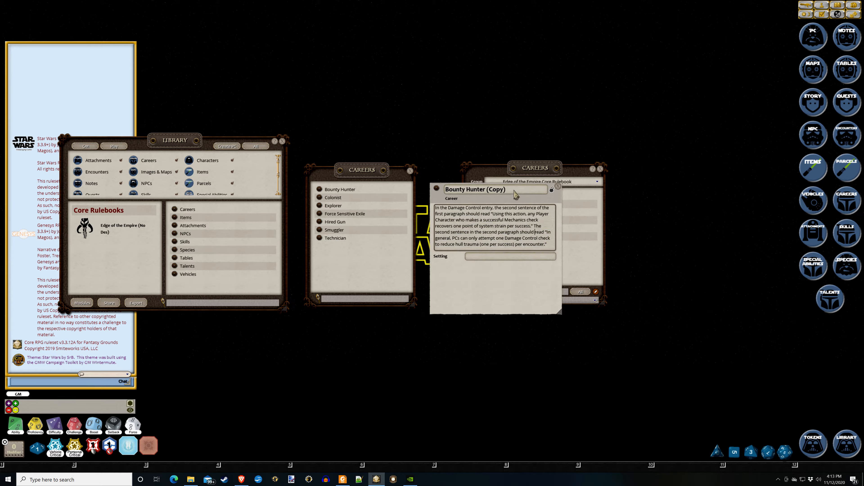
Rename the Bounty Hunter (Copy) record as "Bounty Hunter" and close it
left_click_drag(516, 194, 486, 193)
key("BackSpace")
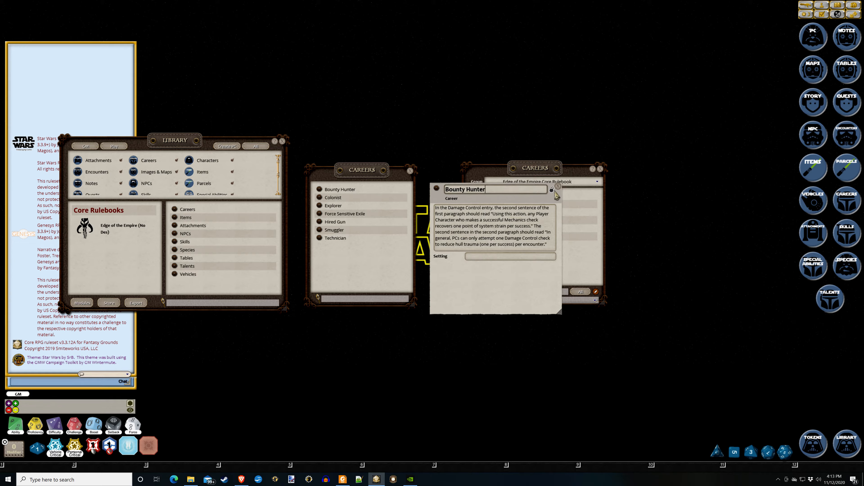
left_click(558, 186)
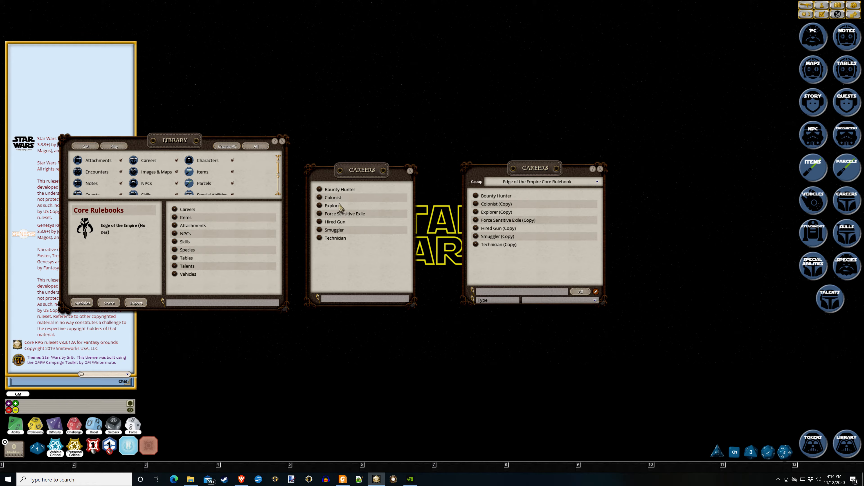
left_click(601, 184)
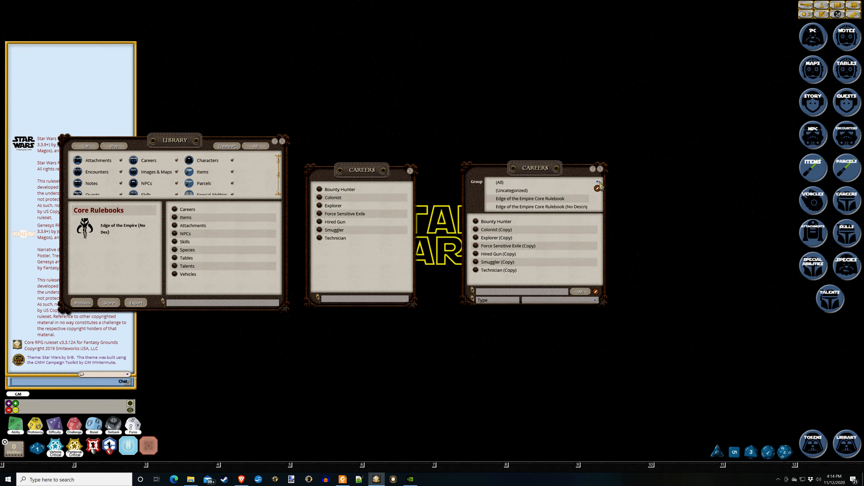
left_click(544, 199)
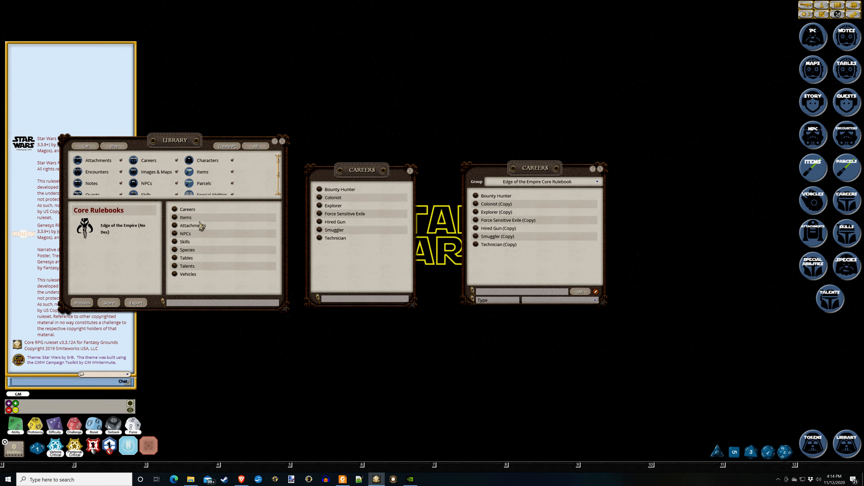
Open the Edge of the Empire (No Des) module's Items list and the campaign's Items list, placing the campaign list clear of the module's
left_click(185, 218)
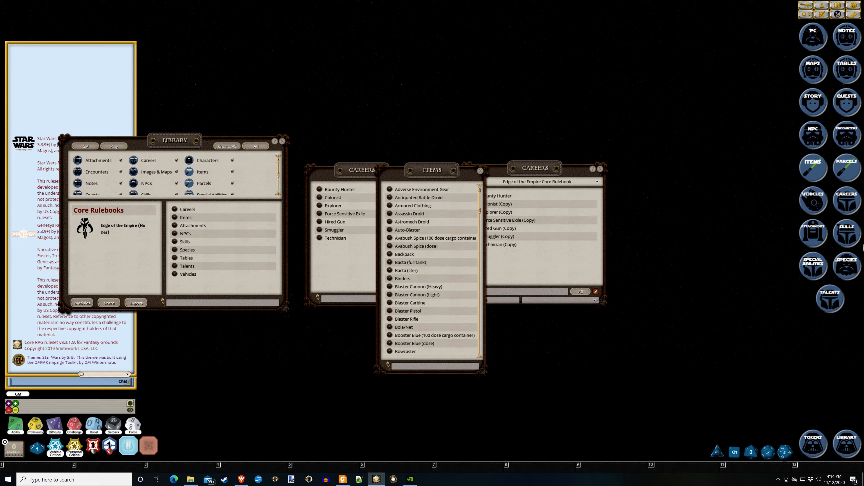
left_click(818, 176)
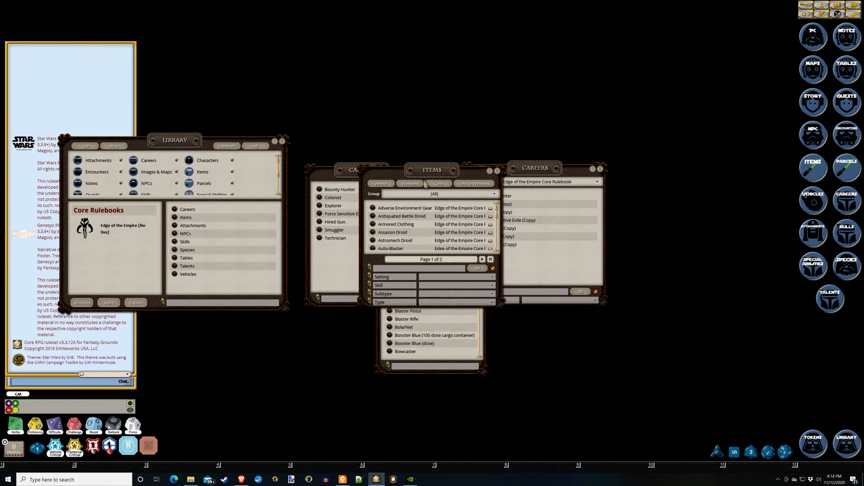
left_click_drag(426, 185, 609, 199)
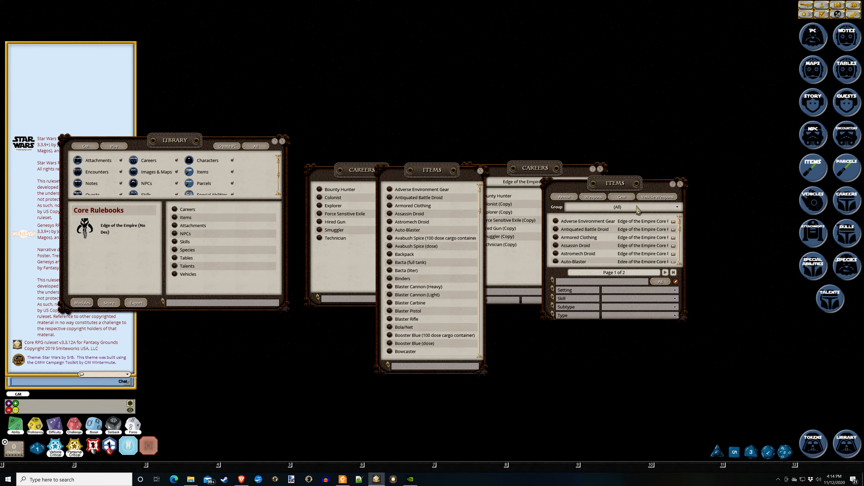
Add a new group to the campaign's Items list
left_click(677, 208)
left_click(677, 214)
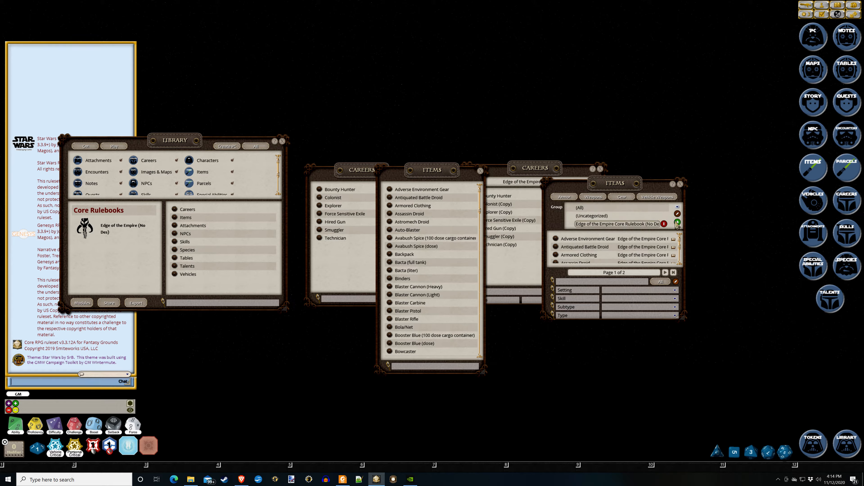
left_click(677, 222)
left_click(592, 224)
key("ctrl+a")
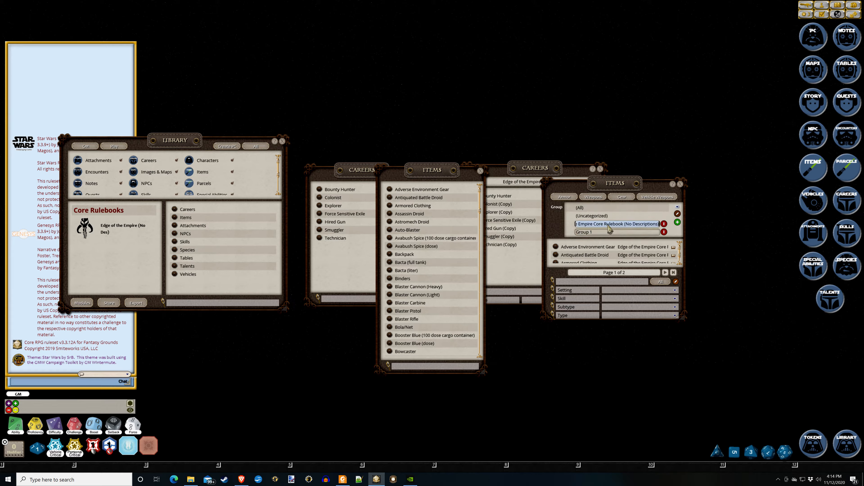
key("BackSpace")
left_click(602, 234)
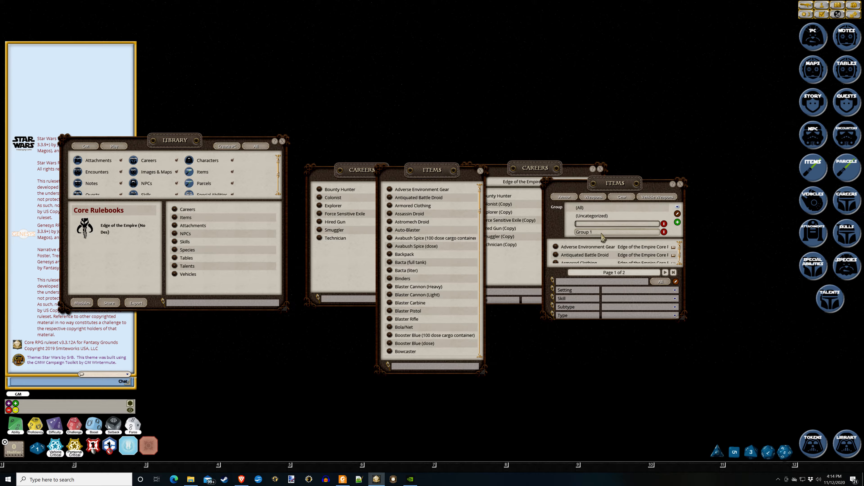
left_click(603, 225)
key("ctrl+z")
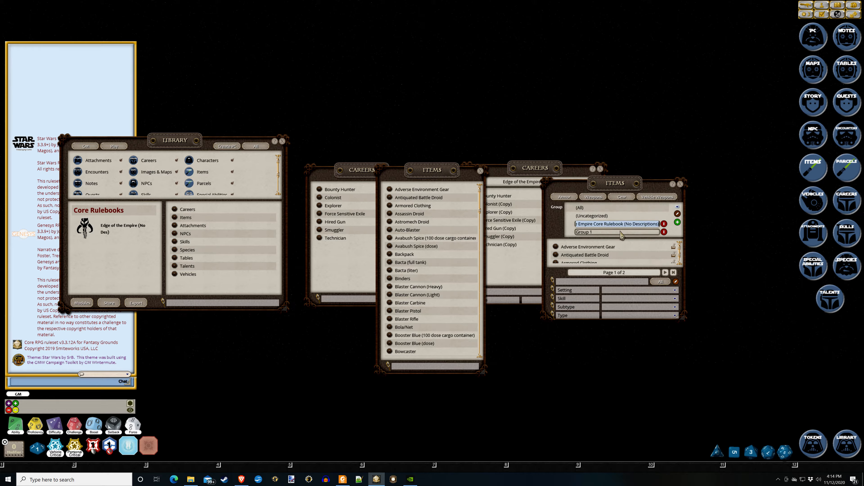
Name the new item group "Edge of the Empire Core Rulebook" and finish editing the groups
left_click(620, 234)
left_click(610, 234)
key("ctrl+a")
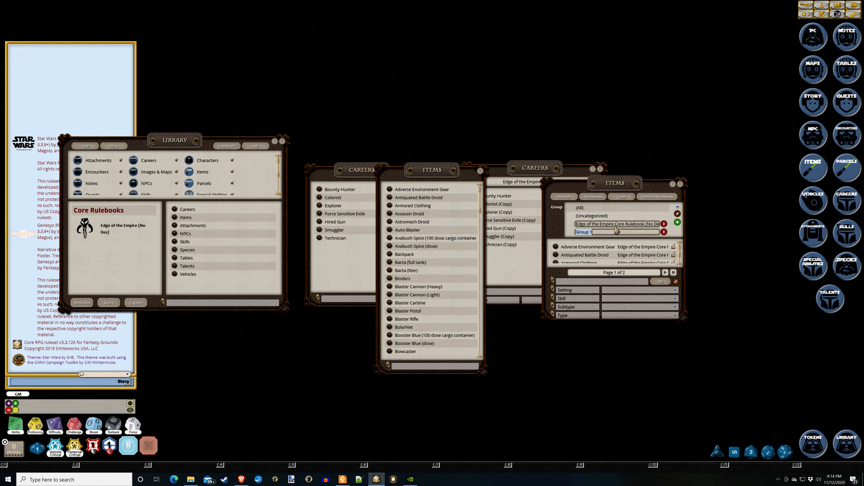
type("Edge of the Empire Core Rulebook (No Descriptions)")
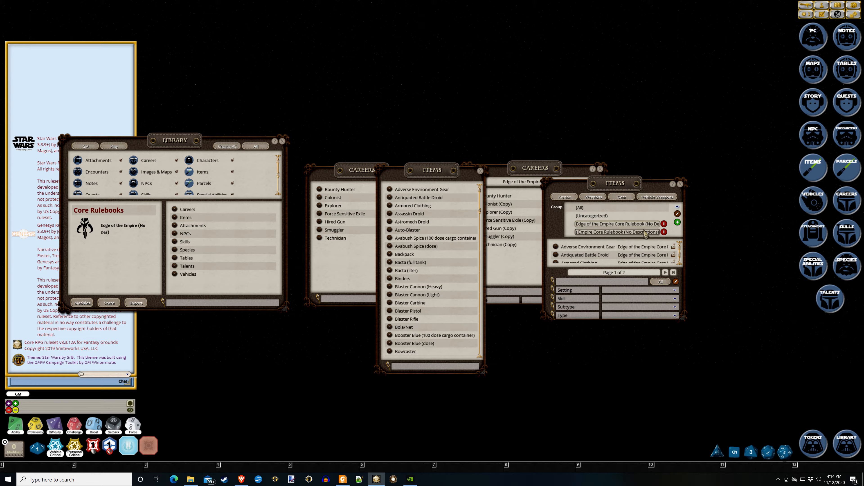
key("BackSpace")
key("BackSpace")
key("BackSpace")
key("BackSpace")
key("BackSpace")
key("BackSpace")
key("BackSpace")
key("BackSpace")
key("BackSpace")
key("BackSpace")
key("BackSpace")
key("BackSpace")
key("BackSpace")
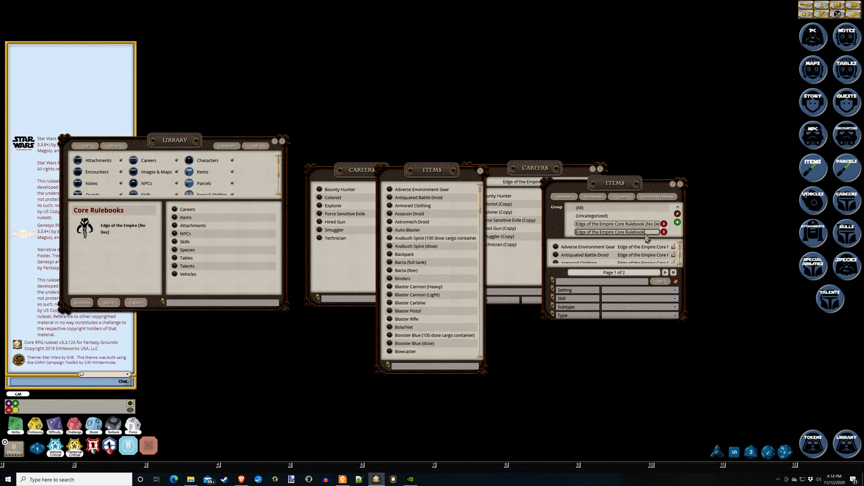
key("Return")
left_click(629, 226)
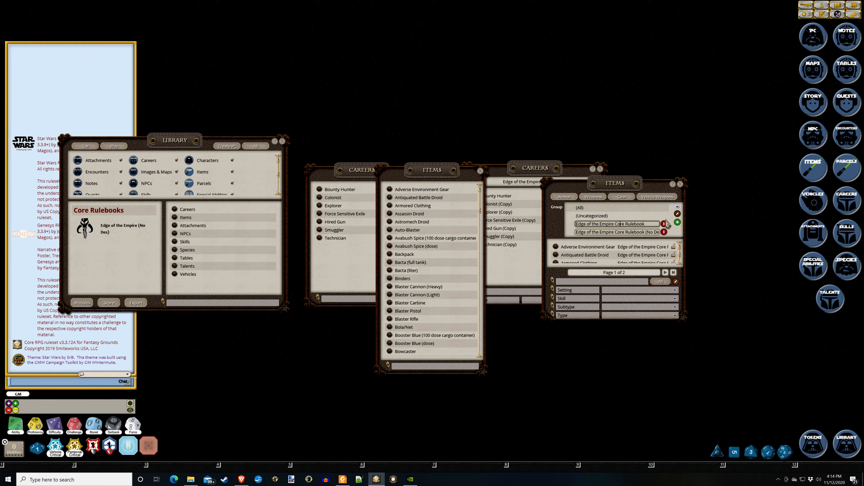
left_click(677, 214)
Show the items in the "Edge of the Empire Core Rulebook (No Descriptions)" group with the group choices open, and make the Items window taller
left_click(632, 227)
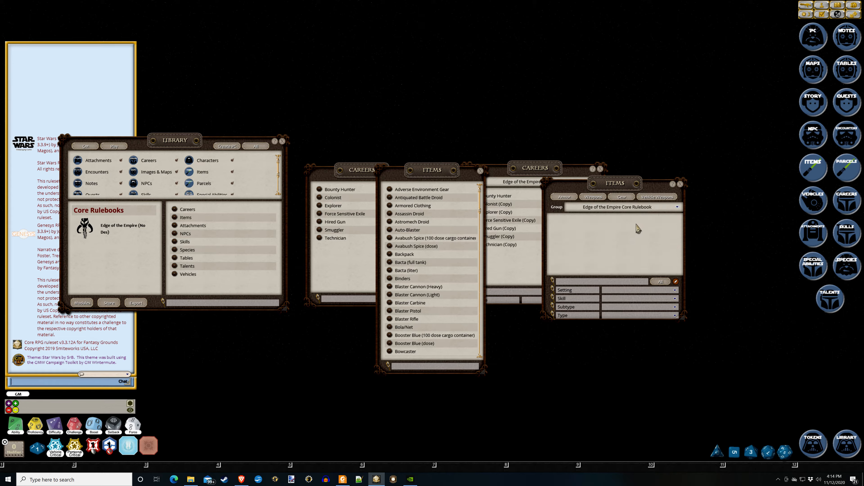
left_click(677, 207)
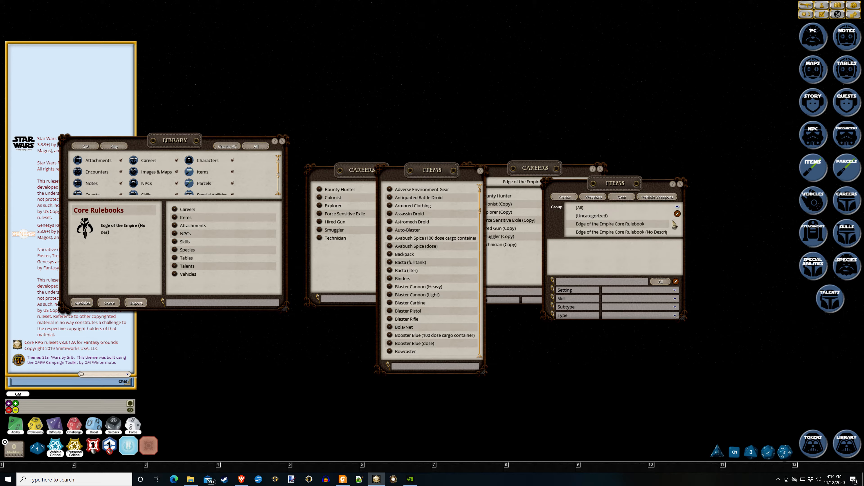
left_click(678, 214)
left_click(678, 214)
left_click(650, 233)
left_click(677, 207)
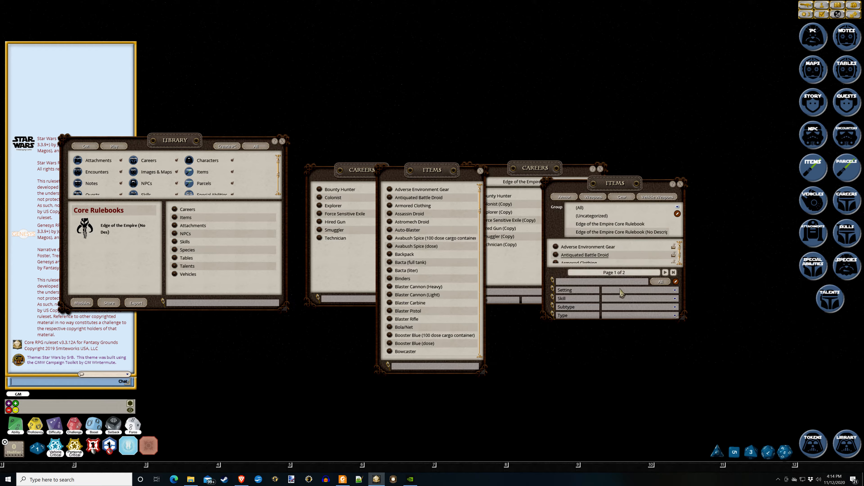
left_click_drag(681, 320, 682, 398)
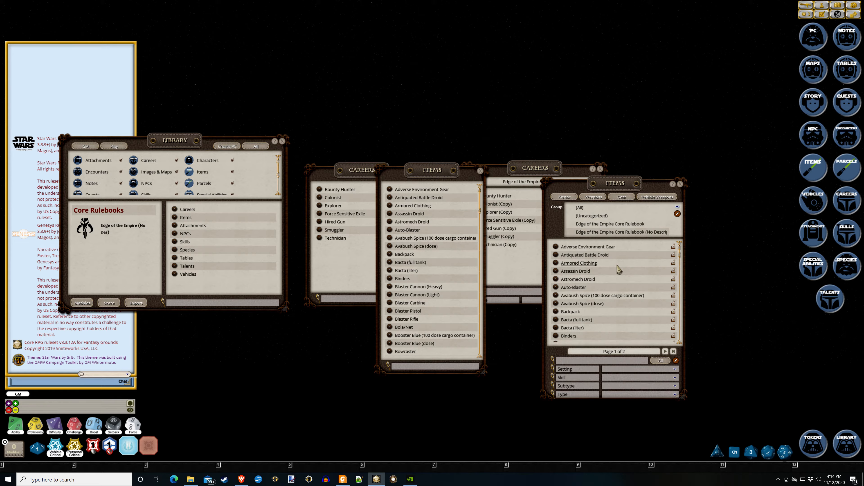
scroll(621, 270, "down", 7)
scroll(660, 323, "up", 5)
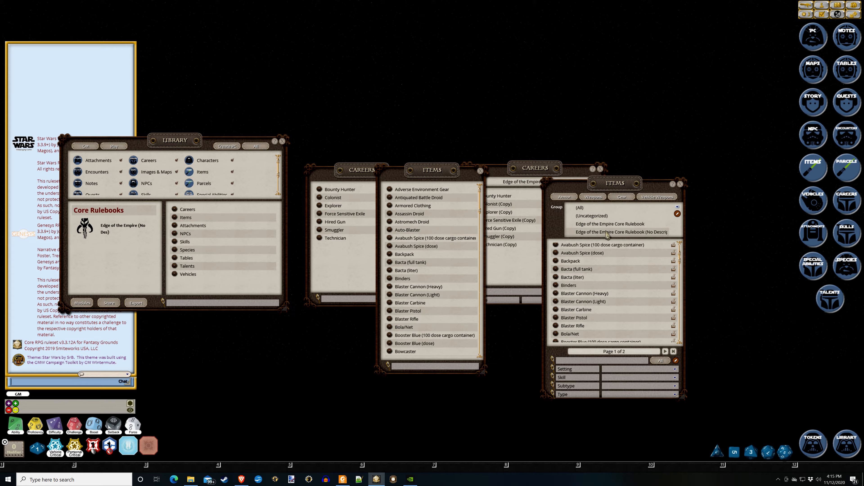
left_click(628, 234)
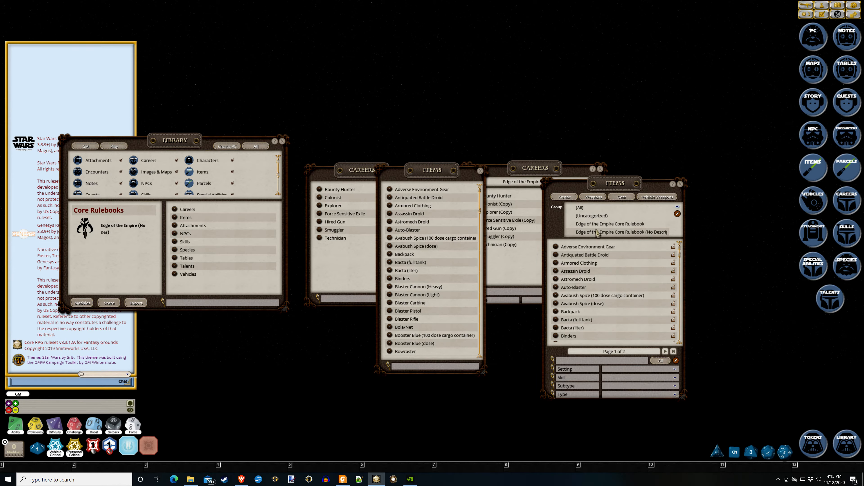
Duplicate Adverse Environment Gear and Antiquated Battle Droid, move the copies into the "Edge of the Empire Core Rulebook" group, and show that group
left_click_drag(556, 247, 622, 276)
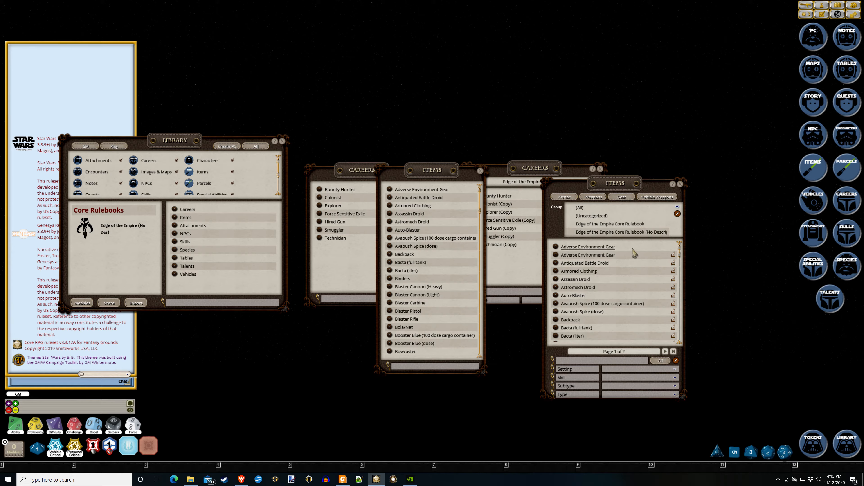
left_click_drag(556, 263, 602, 274)
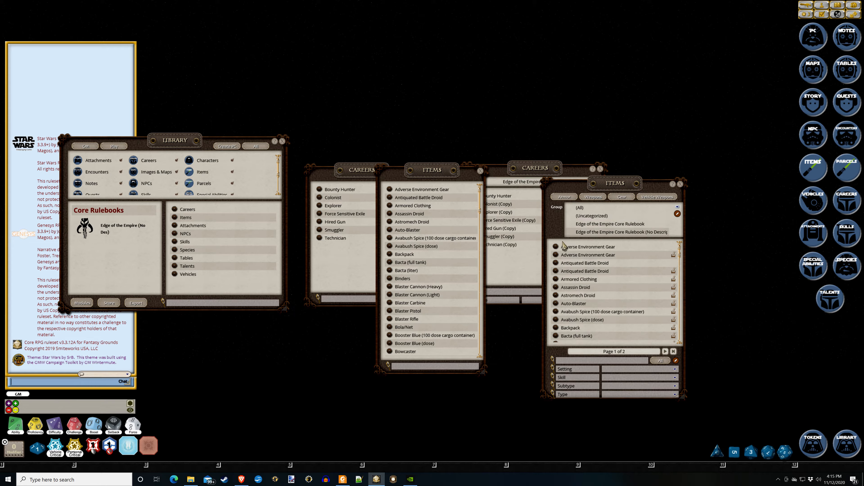
left_click_drag(556, 248, 612, 227)
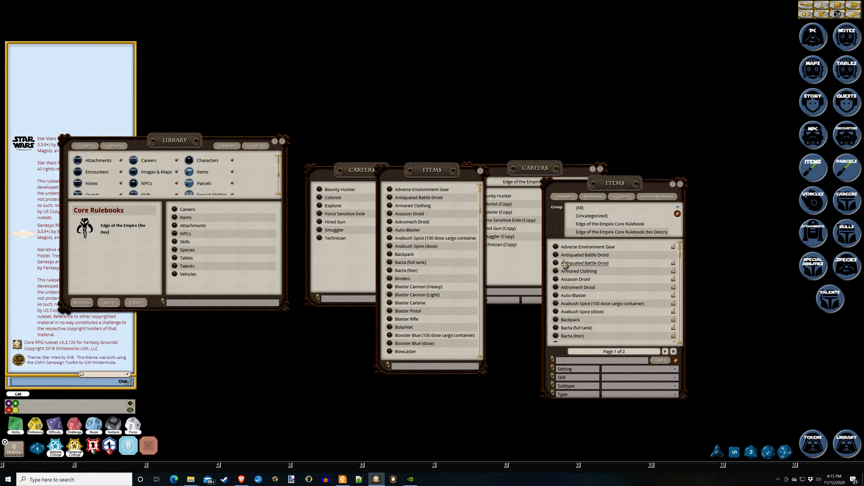
left_click_drag(556, 256, 599, 228)
left_click(599, 224)
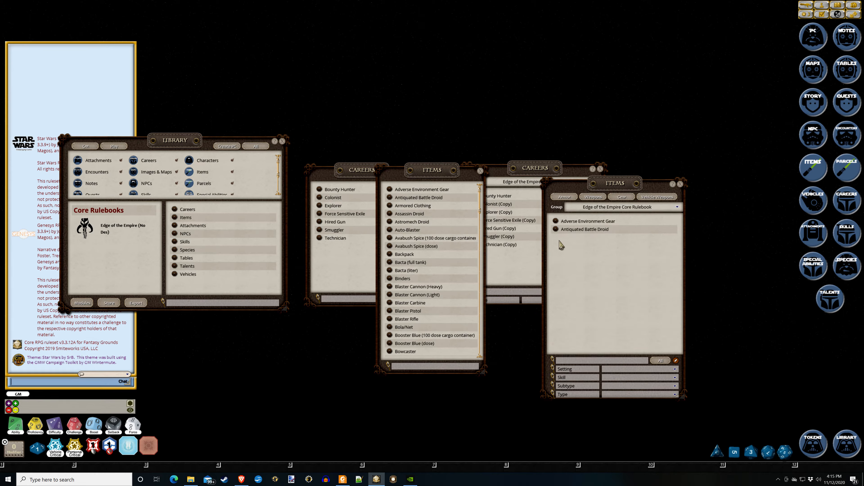
Close both Items lists and both Careers lists, and open the Edge of the Empire (No Des) module's Skills list
left_click(681, 184)
left_click(480, 171)
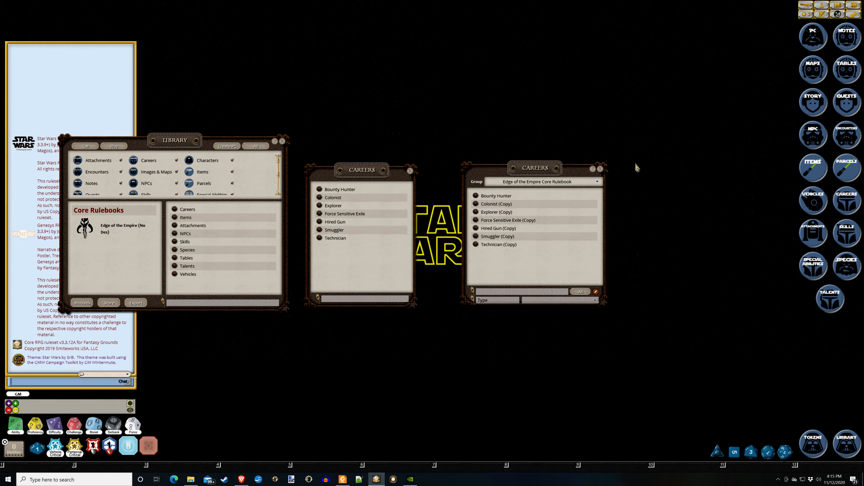
left_click(600, 169)
left_click(409, 170)
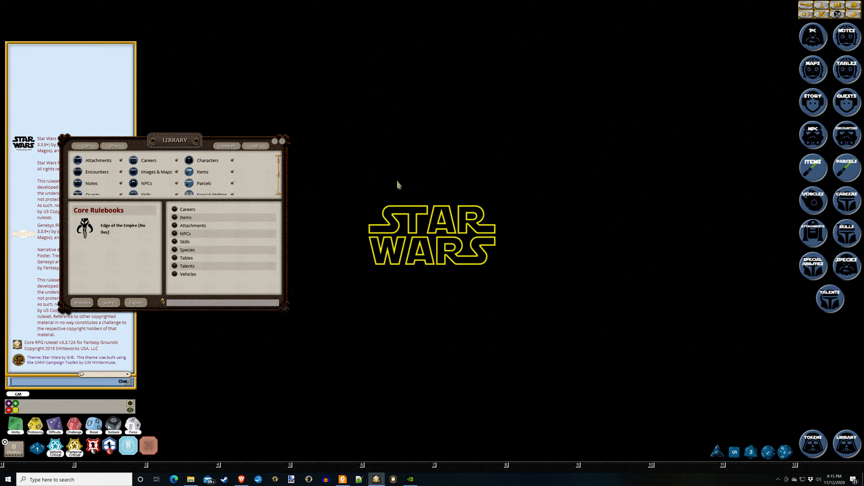
left_click(175, 243)
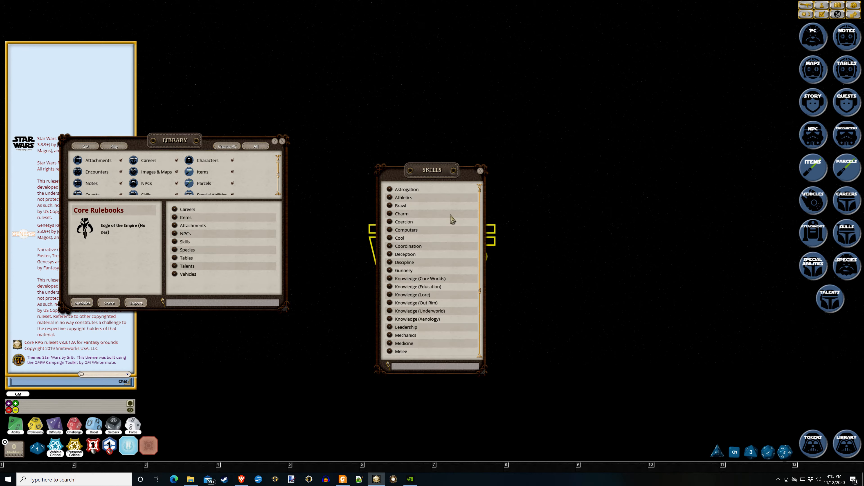
Open the module's Astrogation skill, move it aside, and open the campaign's Skills list
left_click(390, 190)
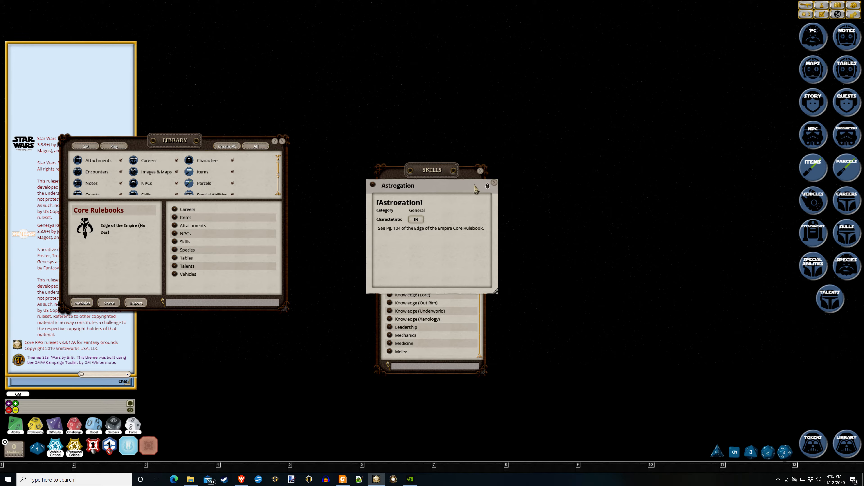
left_click_drag(476, 189, 584, 189)
left_click(847, 233)
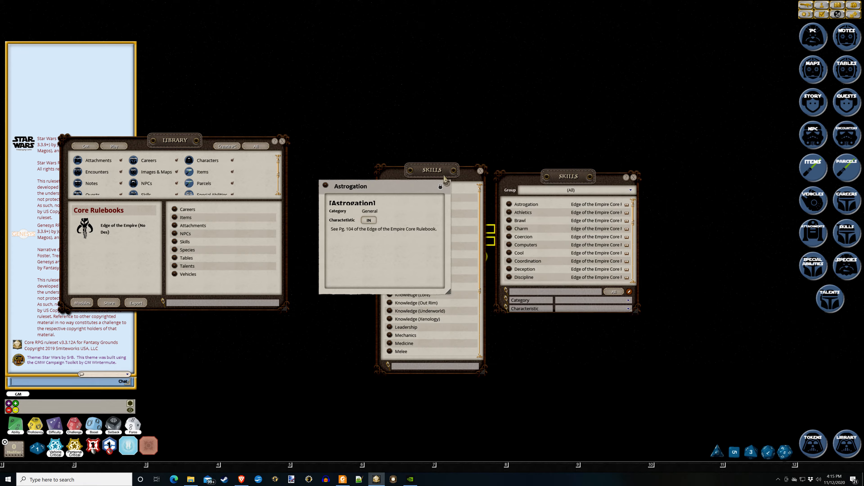
Add a new group to the campaign skills and copy the "Edge of the Empire Core Rulebook (No Descriptions)" group name
left_click(630, 191)
left_click(631, 198)
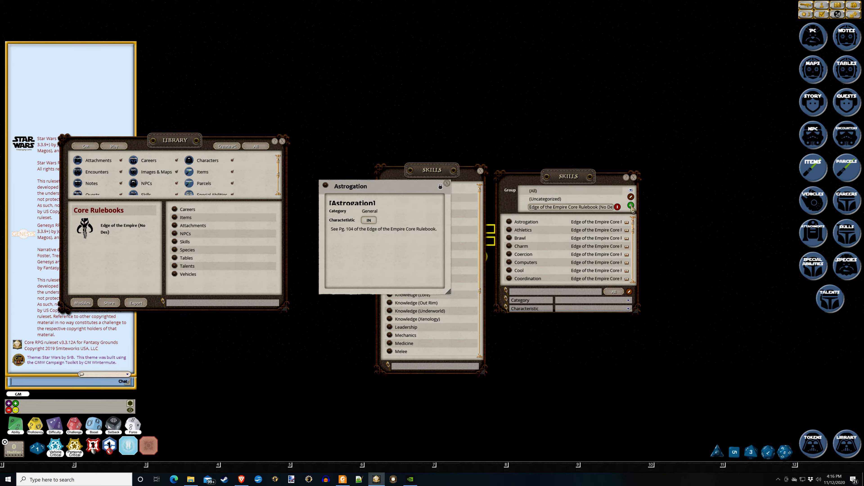
left_click(630, 205)
left_click(560, 208)
key("ctrl+a")
key("ctrl+c")
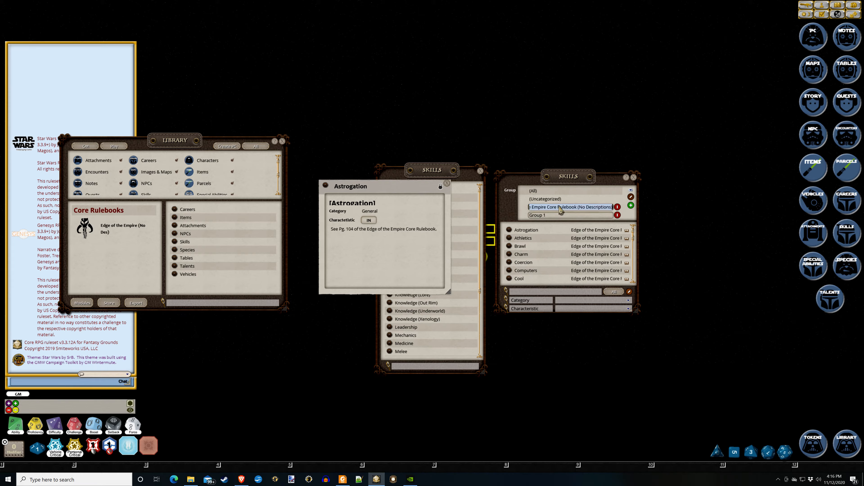
Name the new skill group "Edge of the Empire Core Rulebook" and finish editing the groups
left_click(558, 215)
key("ctrl+a")
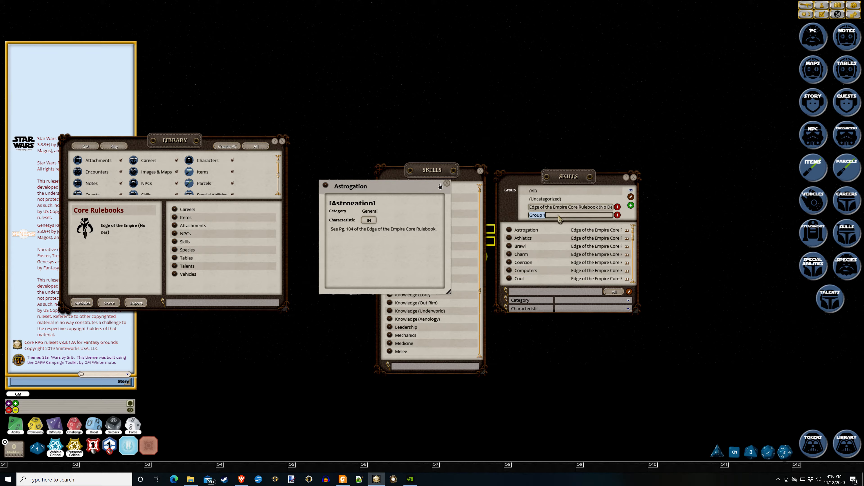
key("ctrl+v")
key("BackSpace")
key("BackSpace")
key("BackSpace")
key("BackSpace")
key("BackSpace")
key("BackSpace")
key("BackSpace")
key("BackSpace")
key("BackSpace")
key("BackSpace")
key("BackSpace")
key("BackSpace")
key("BackSpace")
key("BackSpace")
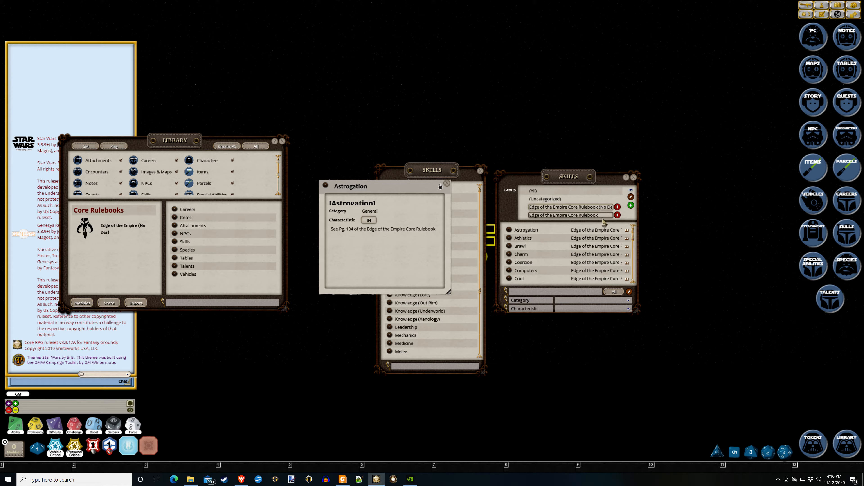
left_click(595, 208)
left_click(631, 197)
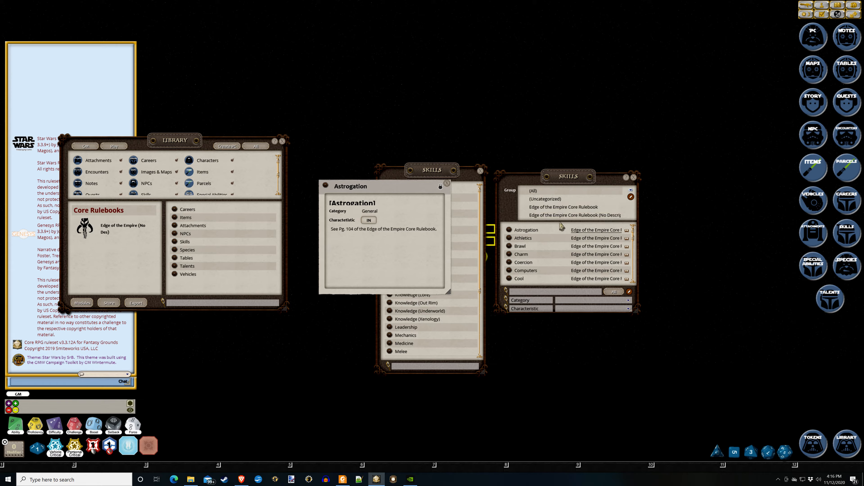
Duplicate Astrogation, Athletics and Brawl, move the copies into the "Edge of the Empire Core Rulebook" group, and show that group
left_click(447, 184)
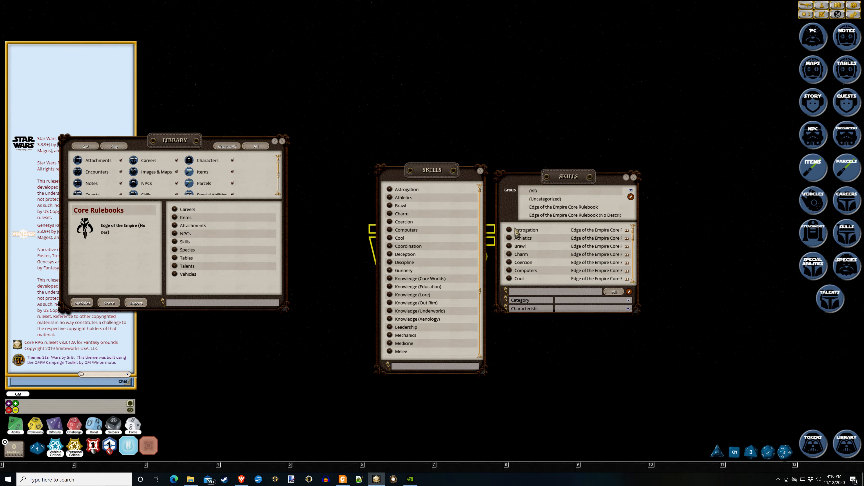
left_click_drag(512, 232, 595, 263)
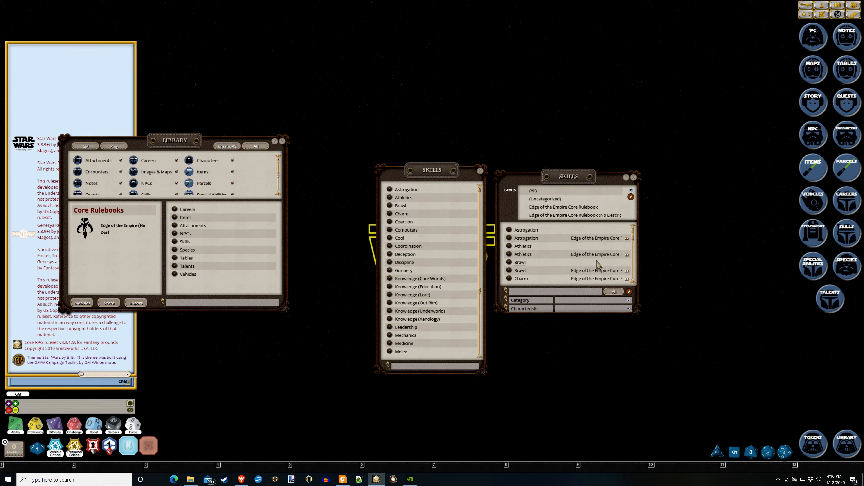
left_click_drag(509, 230, 549, 210)
left_click_drag(509, 246, 546, 211)
left_click_drag(509, 263, 544, 209)
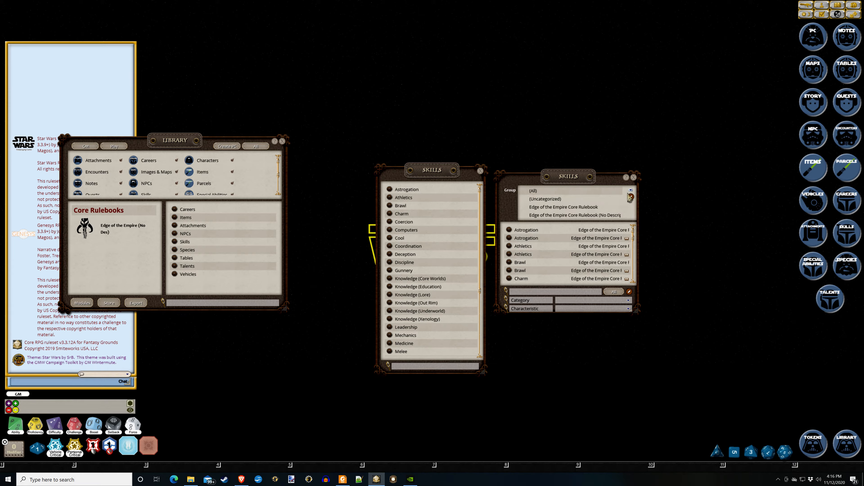
left_click(578, 207)
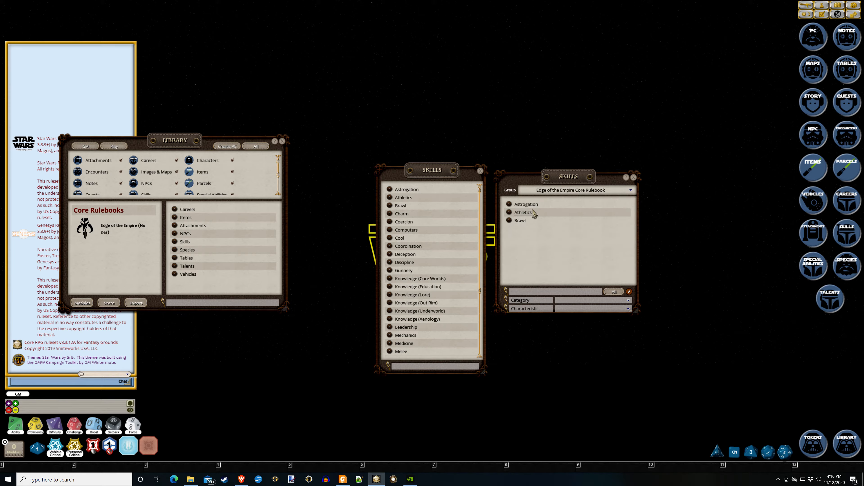
Replace the copied Astrogation skill's description with "Astrogation Description.", and lock and close the record
left_click(509, 204)
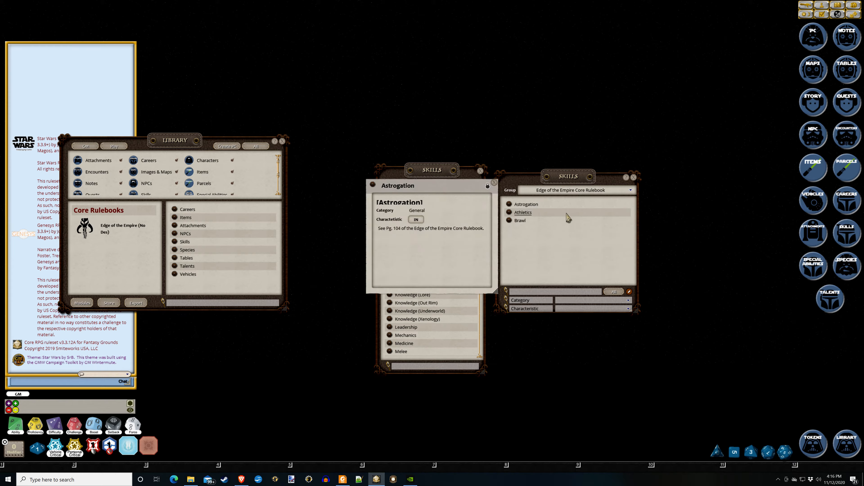
left_click(487, 186)
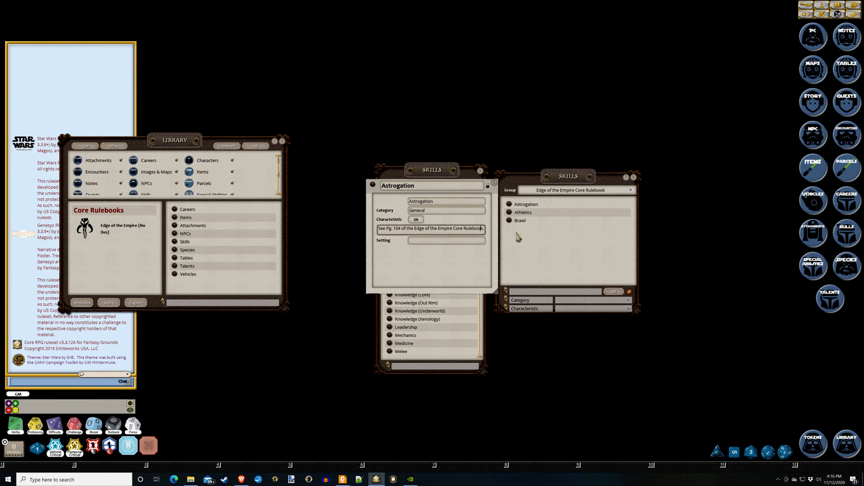
key("ctrl+a")
key("shift")
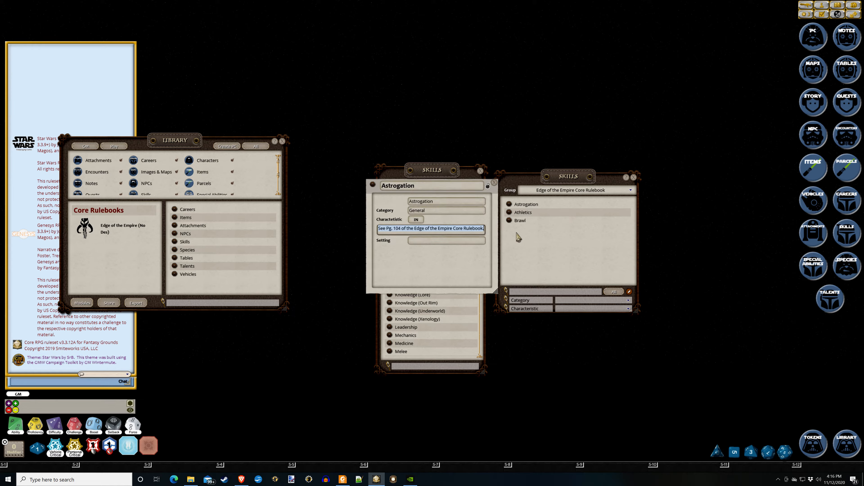
type("Astrog")
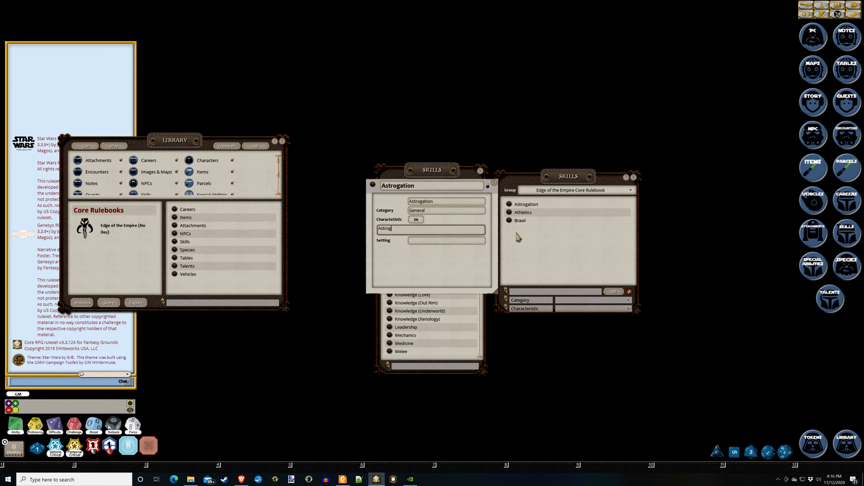
type("ation Description.")
left_click(489, 185)
left_click(494, 185)
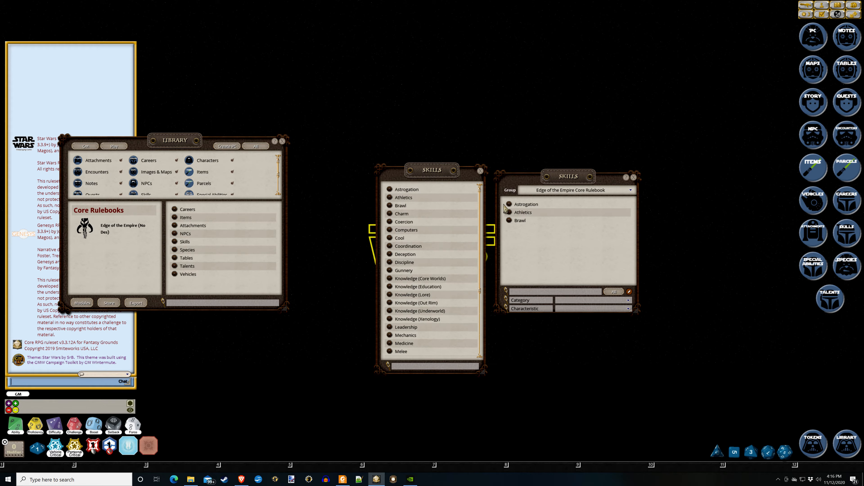
Open the copied Athletics and Astrogation skills and copy Astrogation's description text
left_click(510, 213)
left_click(509, 204)
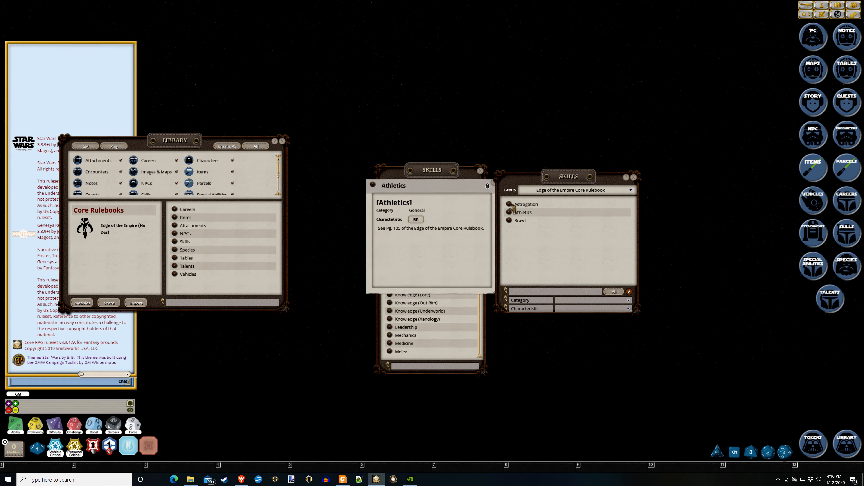
left_click(488, 186)
key("ctrl+a")
key("ctrl+c")
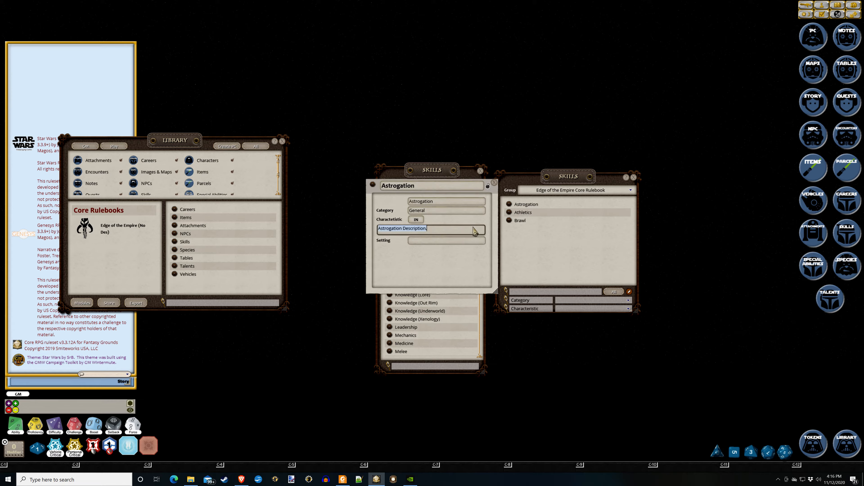
key("BackSpace")
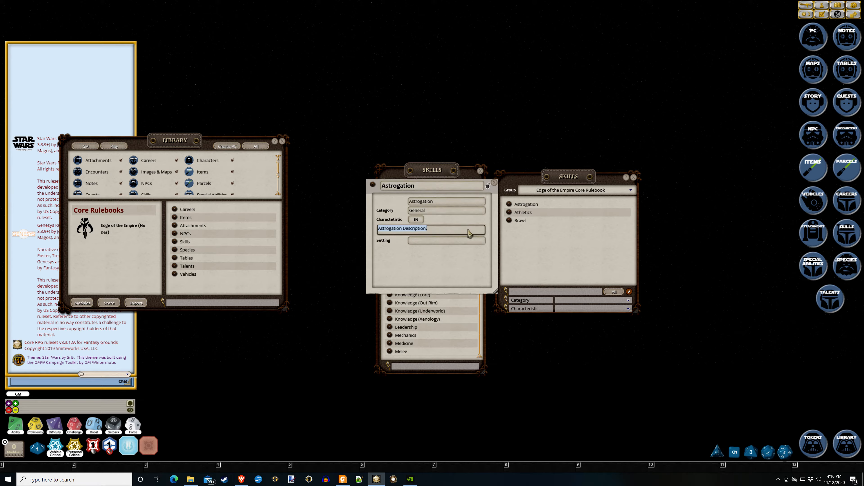
Replace the copied Athletics skill's description with "Athletics Description.", and lock and close the record
left_click(529, 212)
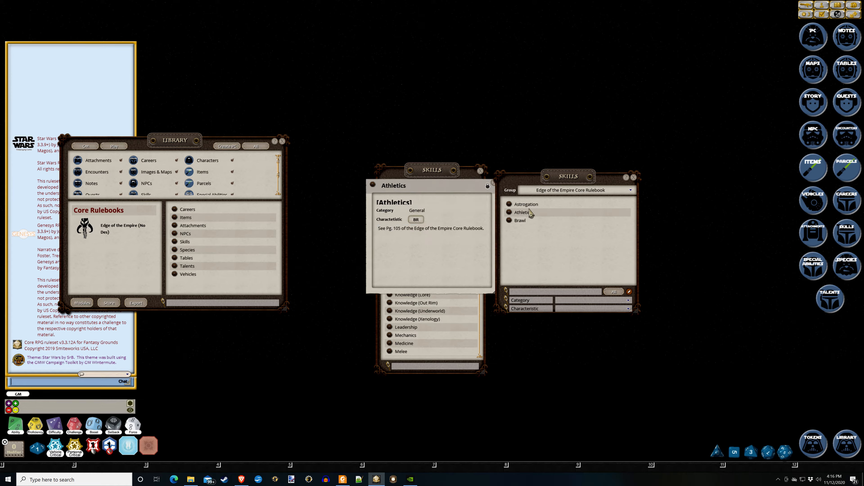
left_click(507, 213)
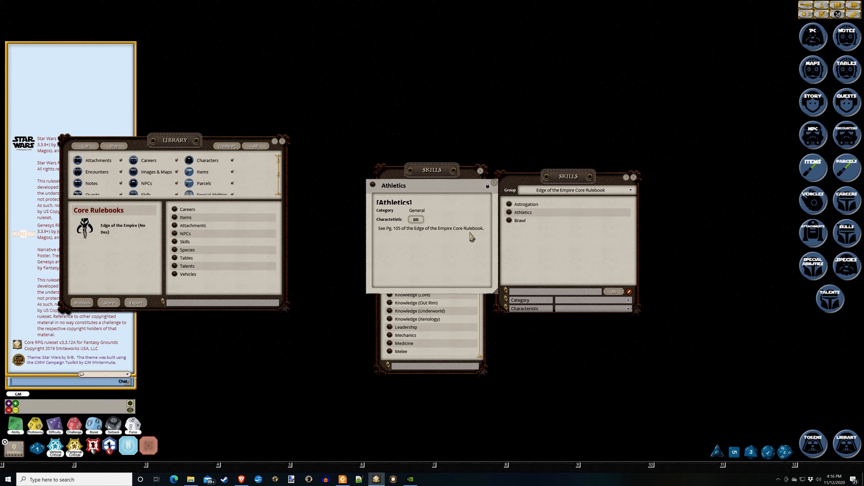
left_click(487, 186)
left_click(474, 230)
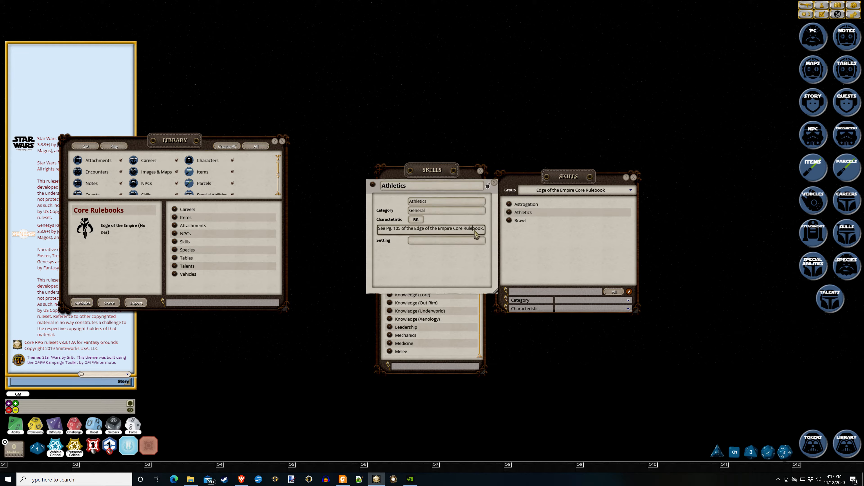
key("ctrl+a")
key("ctrl+v")
left_click_drag(432, 201, 401, 202)
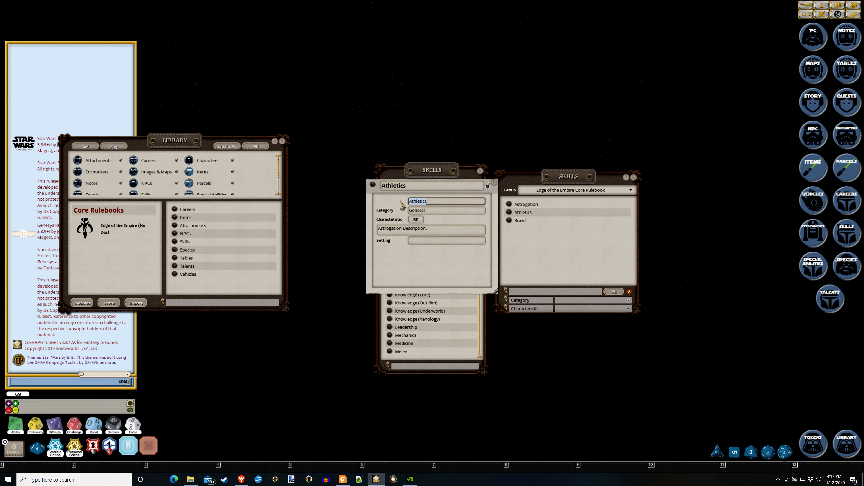
key("ctrl+c")
double_click(389, 228)
key("ctrl+v")
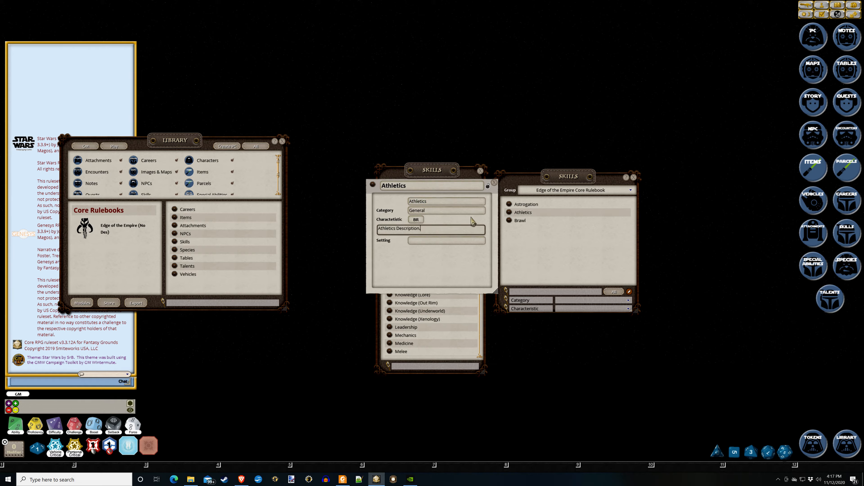
left_click(488, 186)
left_click(494, 183)
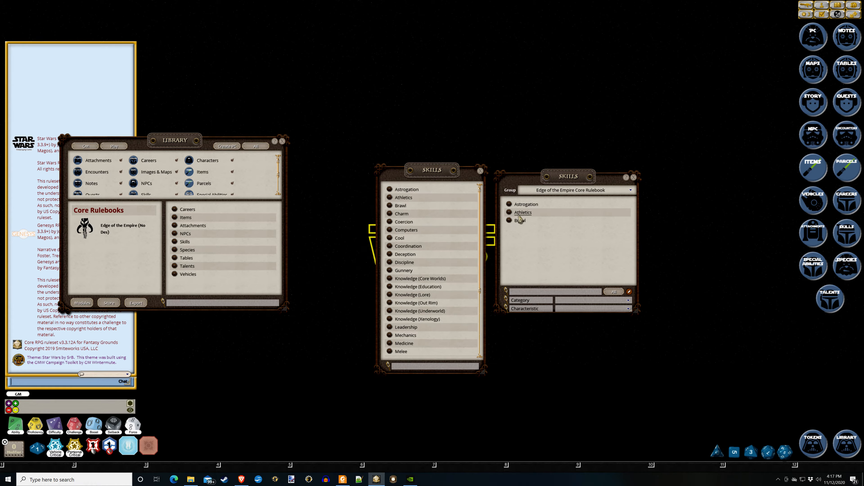
Unlock the copied Brawl skill, set its characteristic to IN, and try pasting the copied text into its description
left_click(509, 221)
left_click(487, 185)
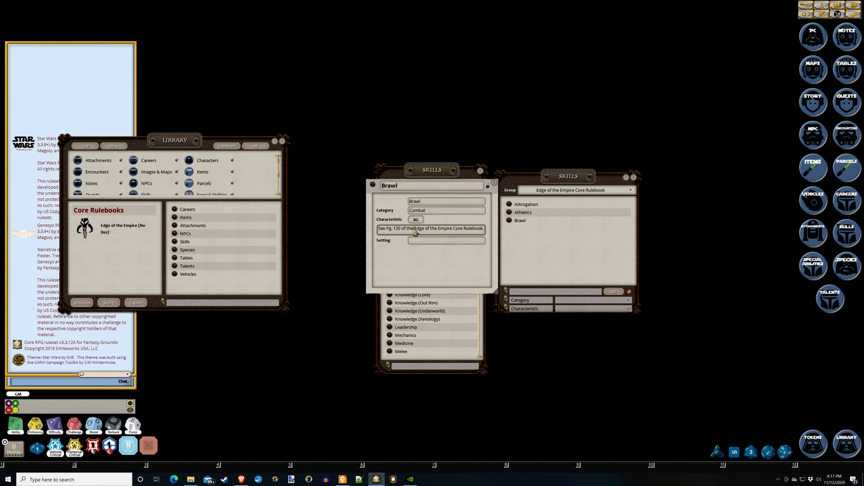
left_click(415, 219)
left_click(423, 228)
key("ctrl+v")
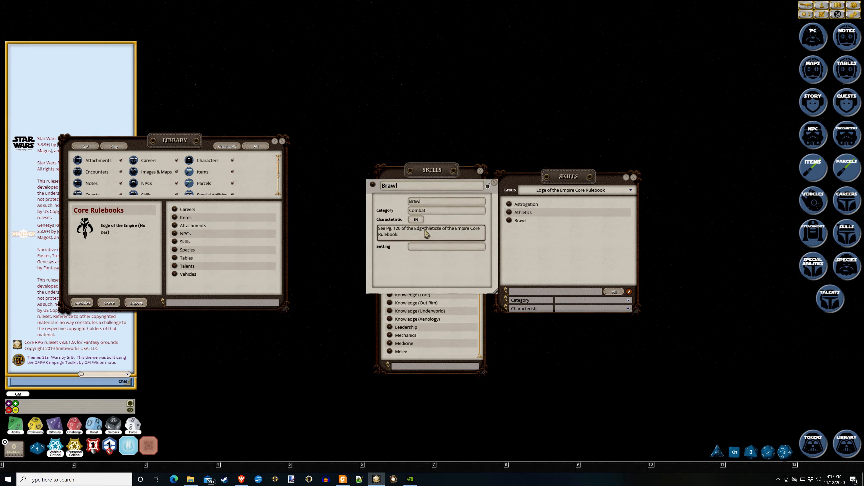
key("ctrl+a")
key("ctrl+v")
key("ctrl+z")
key("ctrl+z")
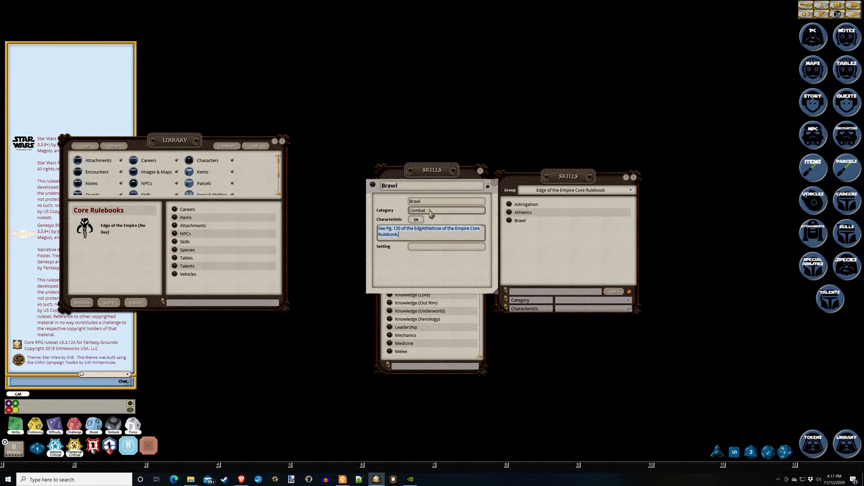
Replace the Brawl skill's description with the skill's name followed by "Des", and close the record
left_click(426, 201)
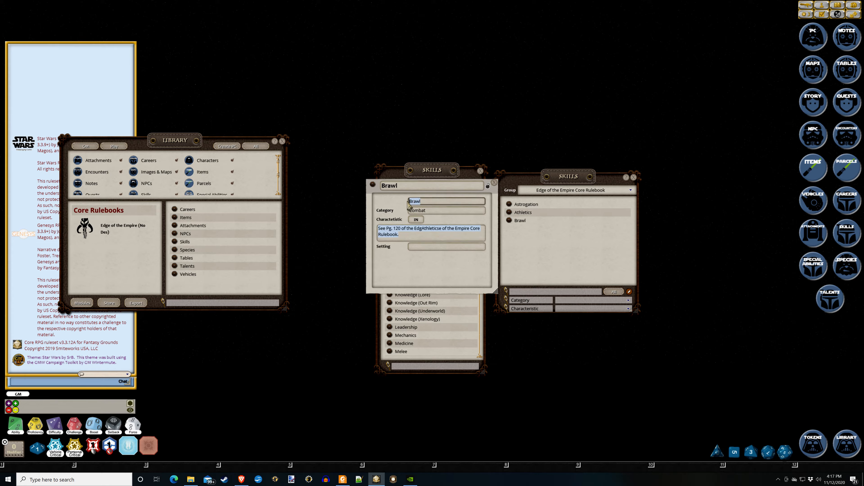
left_click(421, 236)
key("ctrl+a")
key("ctrl+v")
type("Des")
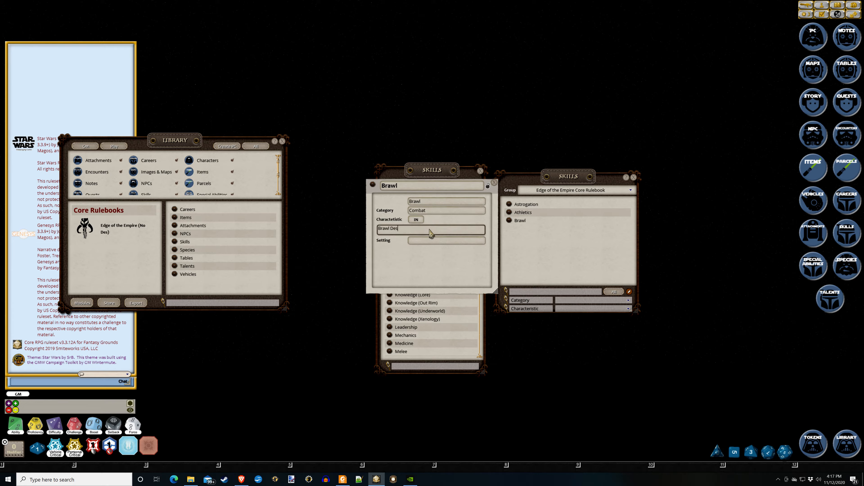
left_click(494, 183)
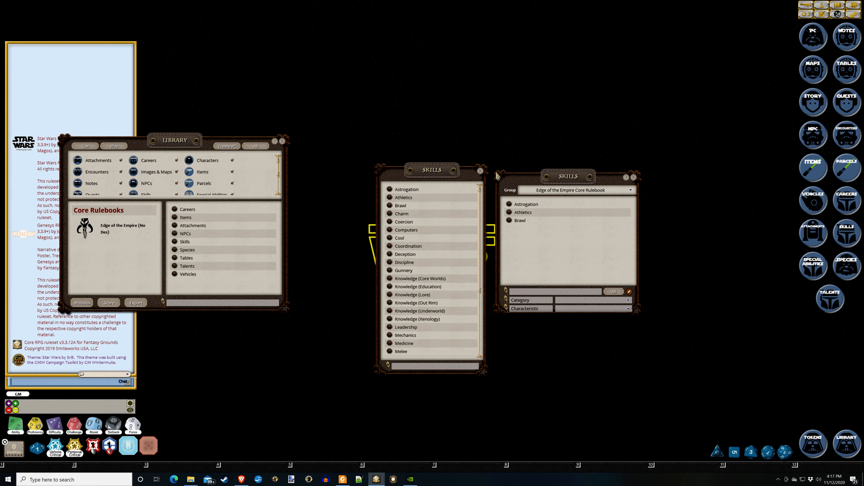
Close both Skills lists and move the Library window clear of the chat
left_click(481, 171)
left_click(633, 180)
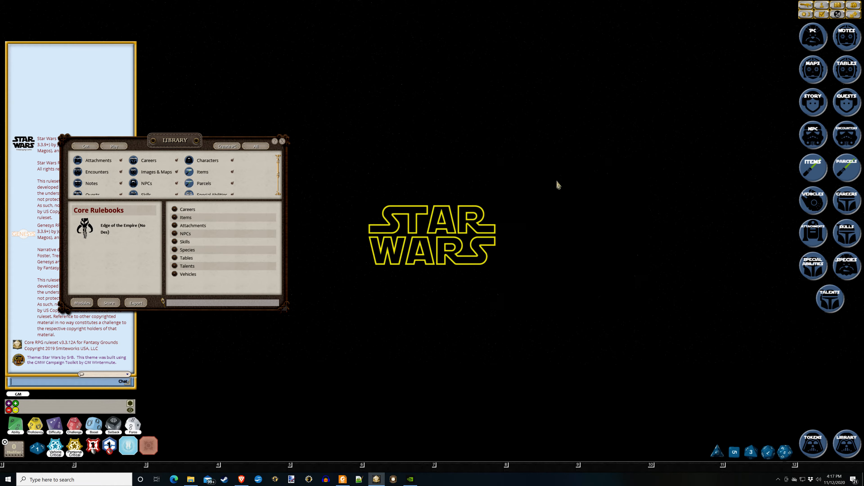
left_click_drag(260, 147, 411, 145)
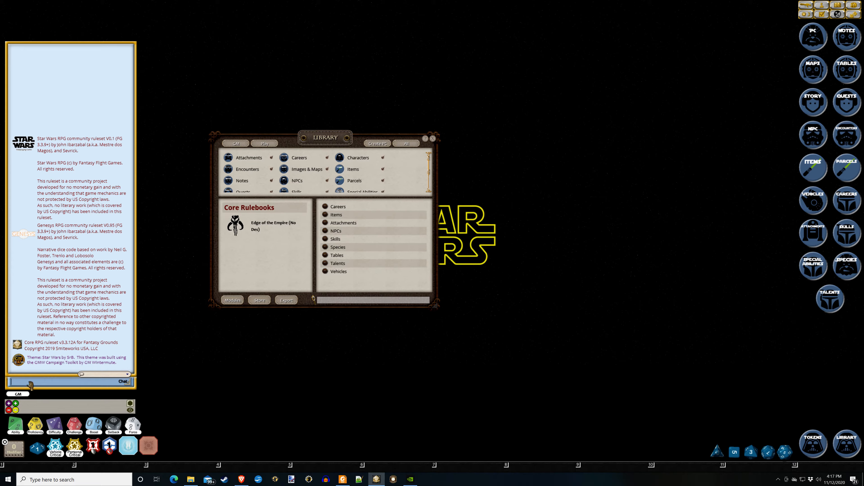
Store the chat commands /save, /export and /reload in hotkey slots 1, 2 and 3, and close the Library
type("/ez")
key("Return")
left_click_drag(16, 382, 41, 468)
left_click_drag(22, 383, 178, 470)
left_click(433, 139)
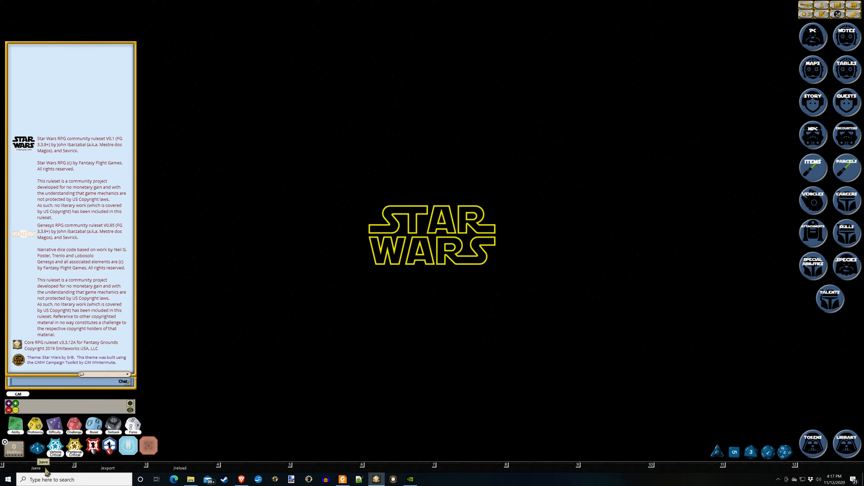
Save the campaign and open the Module Export window using the stored commands
left_click(38, 466)
left_click(116, 467)
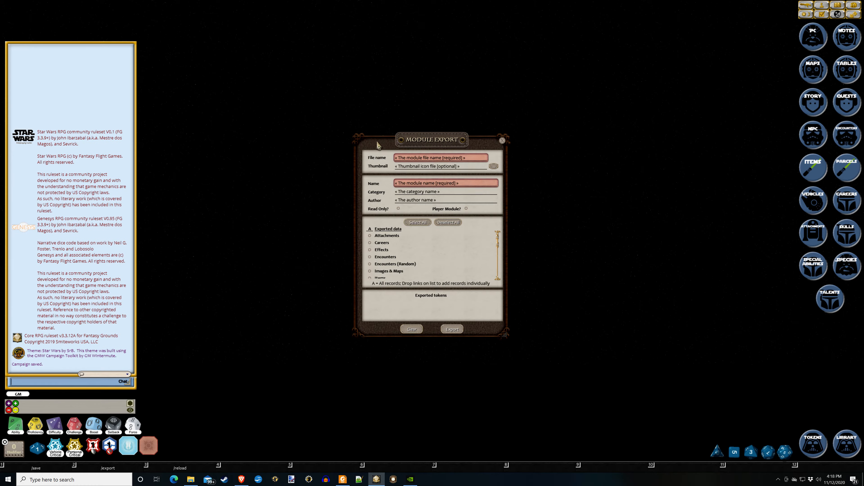
Set the export module's file name to "Stars Wars (Edge of the Empire Test)"
left_click_drag(377, 143, 298, 139)
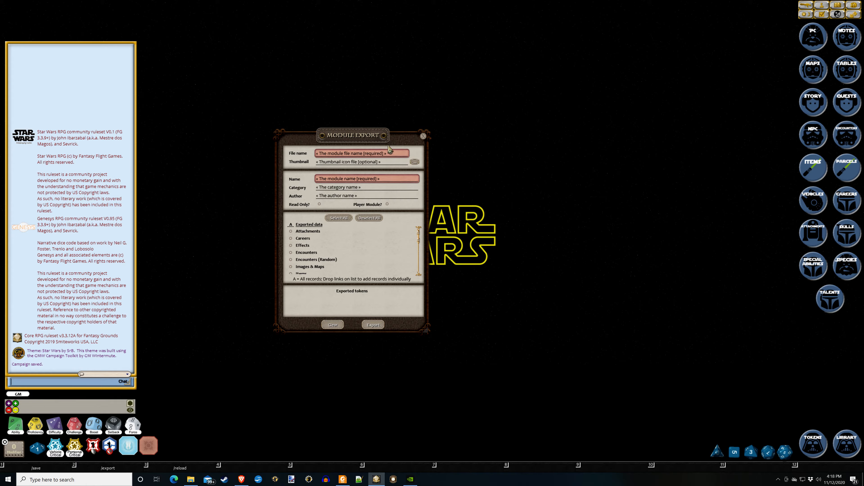
left_click(351, 151)
type("St")
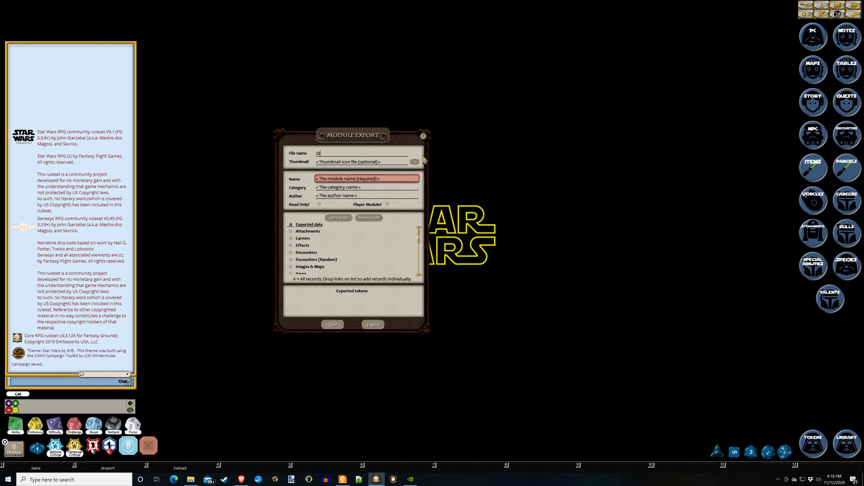
type("ars")
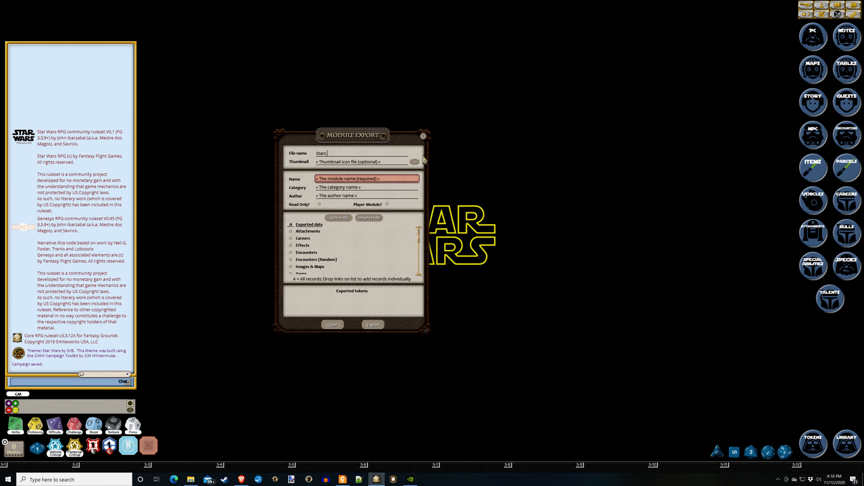
type(" Wars (E")
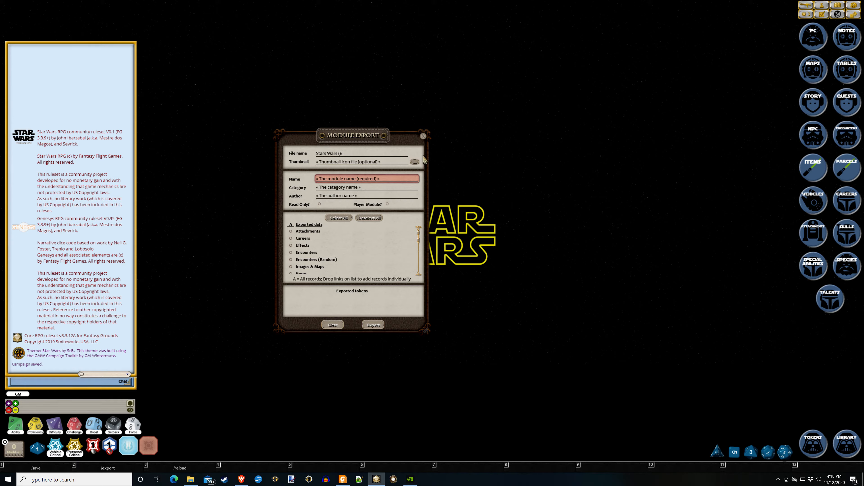
type("dge of the E")
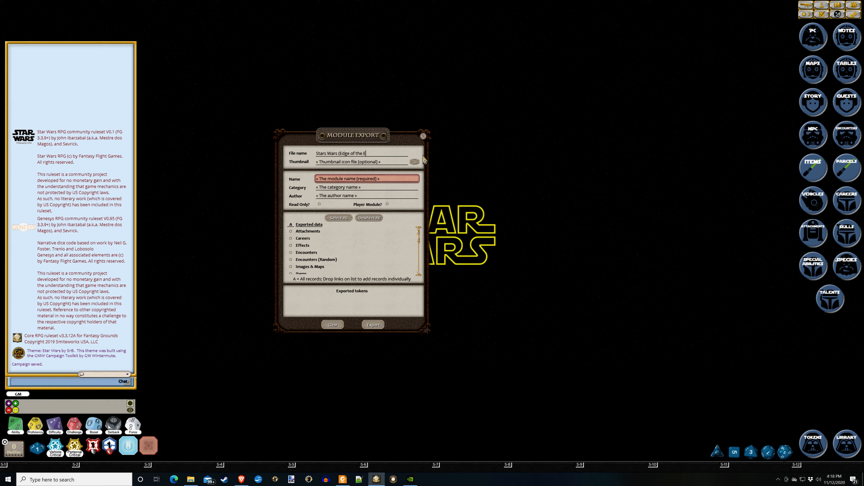
type("mpire Test)")
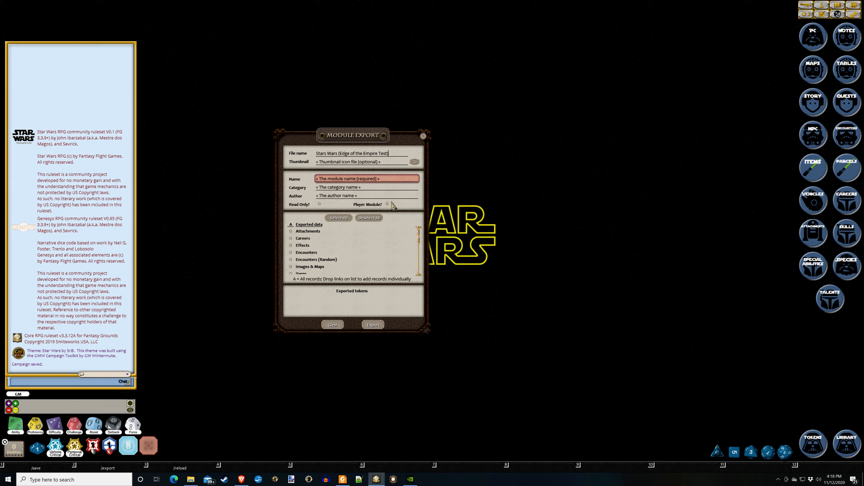
Open the Library and place it beside the Module Export window, then view the thumbnail file picker without choosing an image
left_click(836, 440)
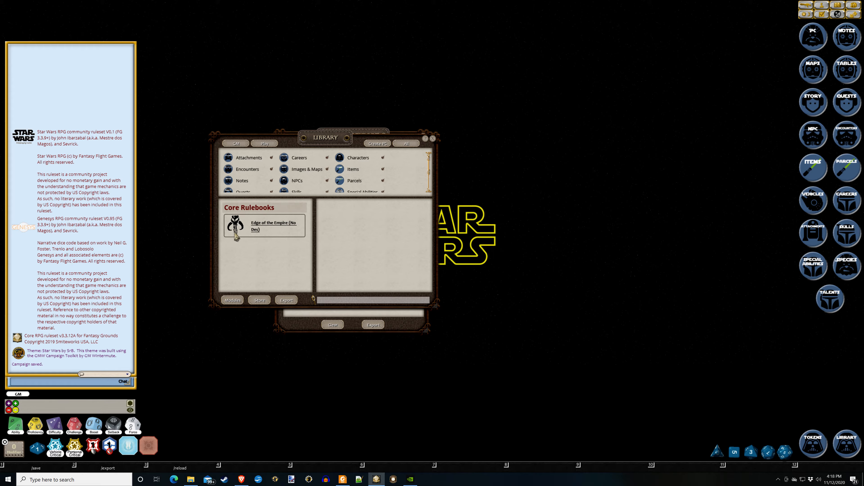
left_click_drag(247, 238, 122, 236)
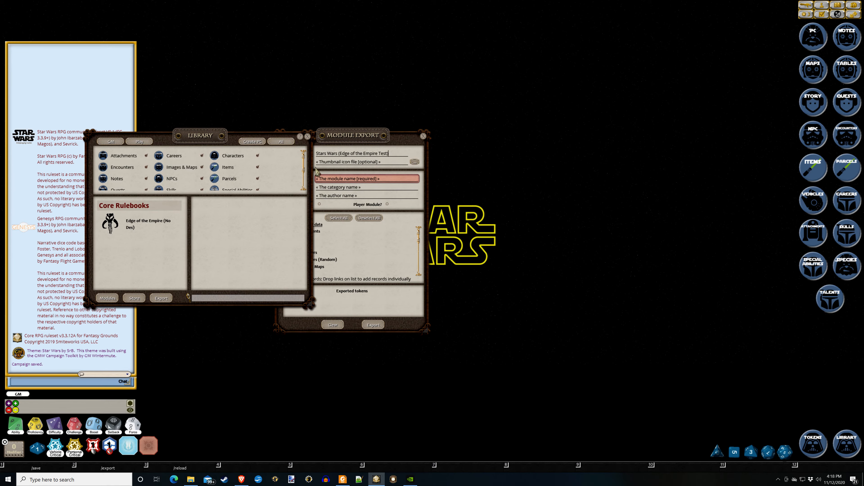
left_click(340, 145)
left_click_drag(339, 144, 392, 144)
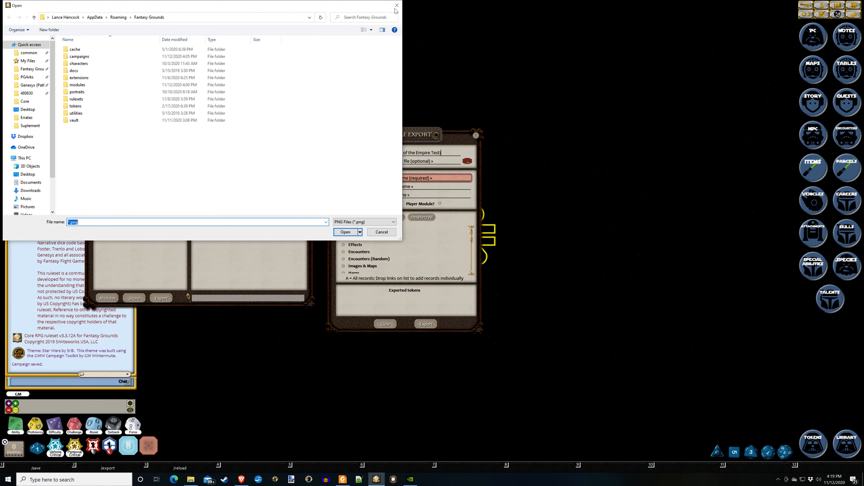
left_click(394, 7)
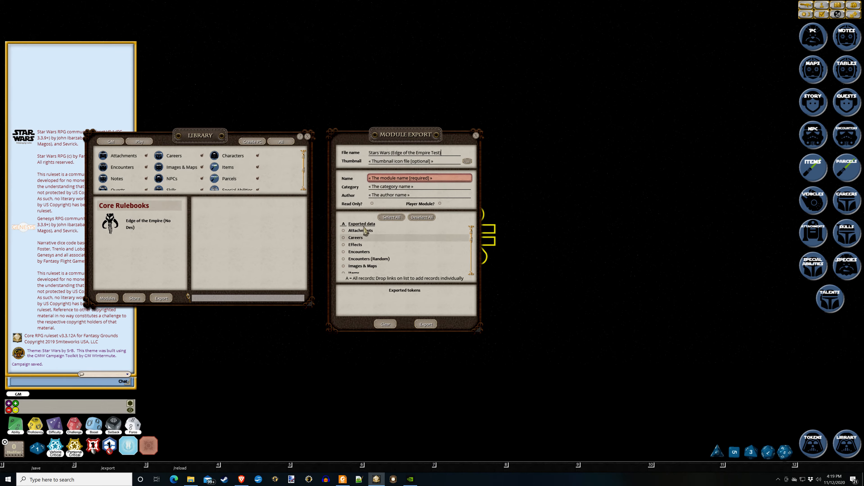
Name the export module "Edge of the Empire Test"
left_click(385, 178)
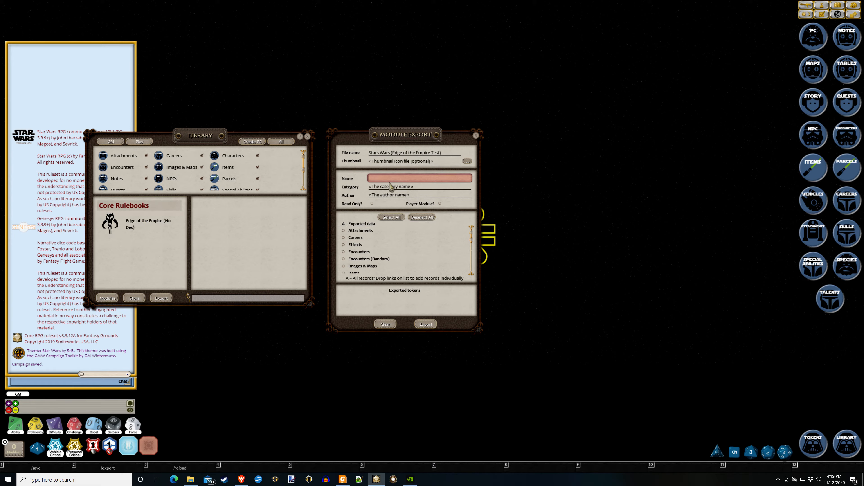
type("Edge of")
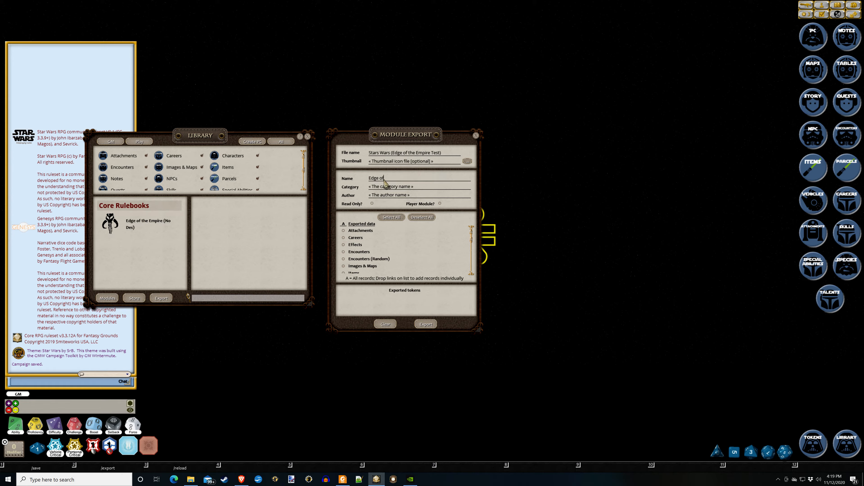
type(" the Empire")
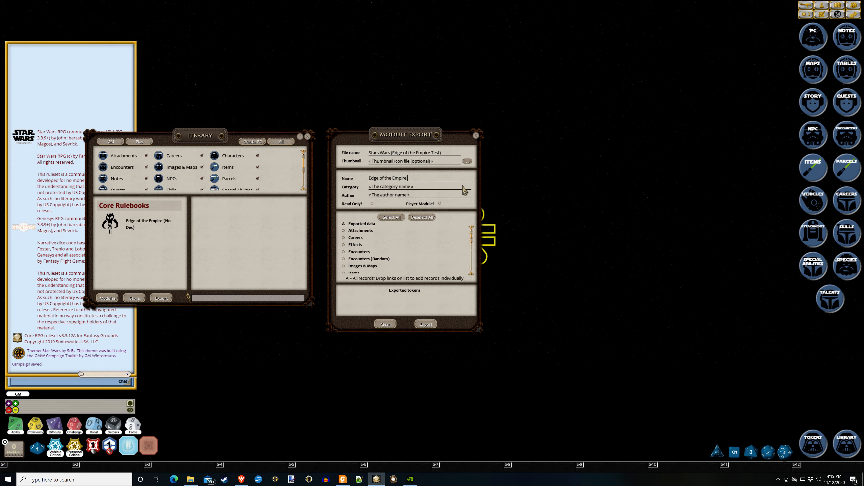
type("YT")
type("Test")
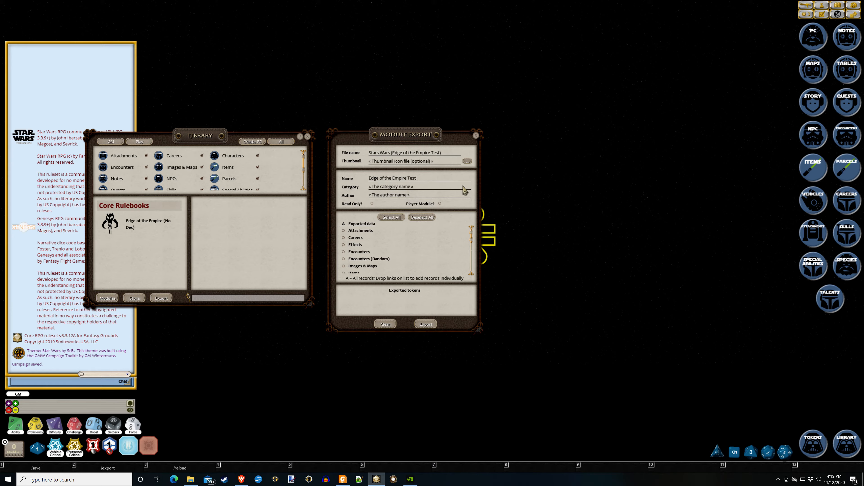
Try Core Rulebooks and Supplument as the module's category, clearing each entry again
left_click(412, 187)
type("Core Ru")
key("BackSpace")
key("BackSpace")
key("BackSpace")
key("BackSpace")
key("BackSpace")
key("BackSpace")
key("BackSpace")
key("BackSpace")
key("BackSpace")
key("BackSpace")
key("BackSpace")
key("BackSpace")
key("BackSpace")
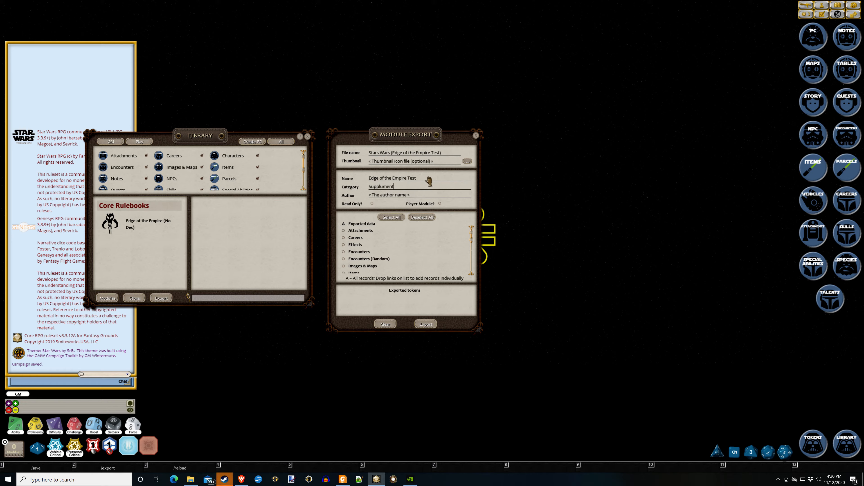
key("BackSpace")
key("BackSpace")
key("BackSpace")
key("BackSpace")
key("BackSpace")
key("BackSpace")
key("BackSpace")
key("BackSpace")
key("BackSpace")
key("BackSpace")
key("BackSpace")
Set the category to Core Rulebooks, fill in the author's name, and mark the export as a player module
type("Core R")
left_click(381, 187)
left_click(403, 195)
type("Sevrick")
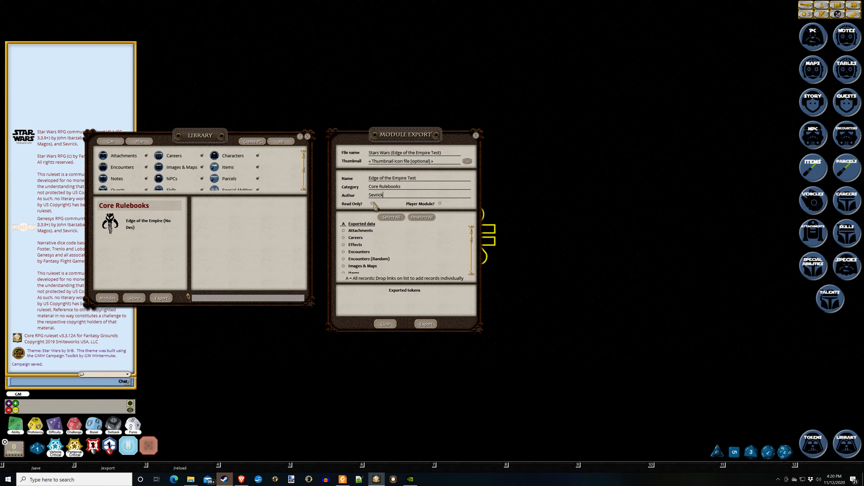
left_click(439, 203)
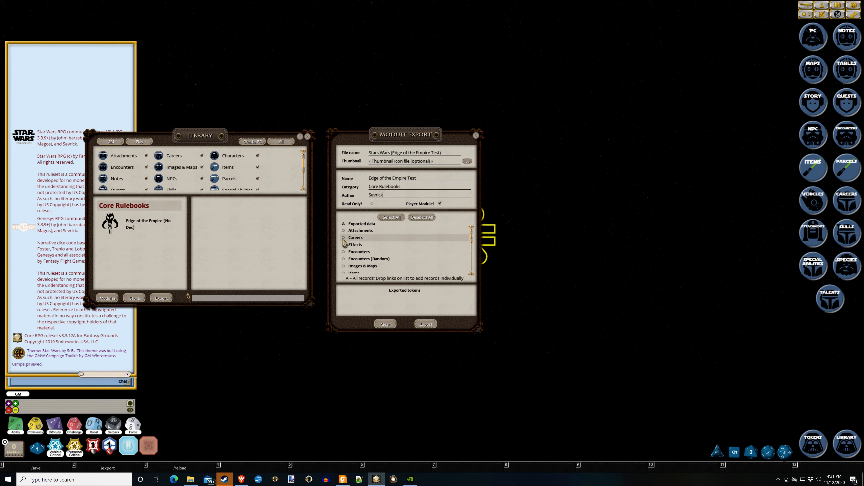
Compare the Edge of the Empire (No Des) contents with the exportable data types and the campaign's Careers, Skills and Items lists
left_click(137, 239)
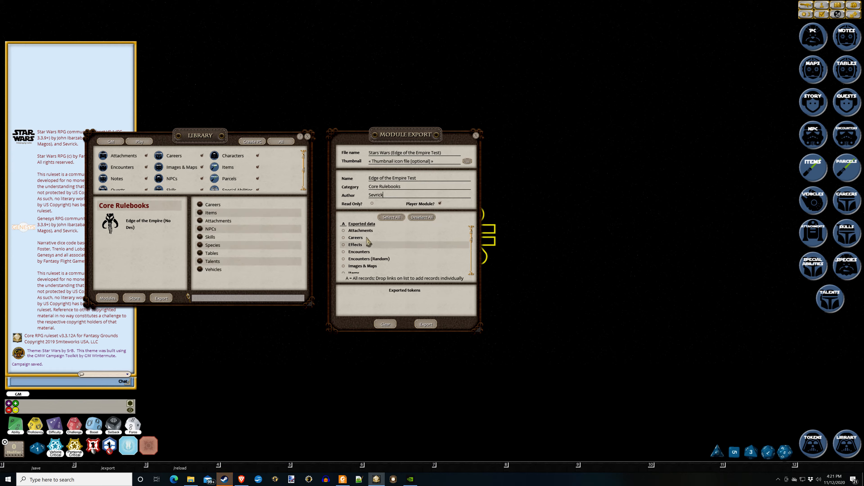
scroll(353, 237, "down", 5)
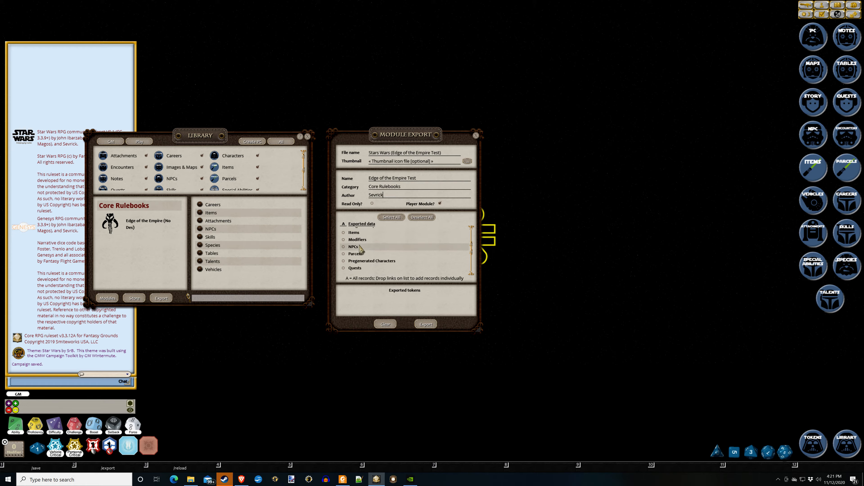
scroll(360, 259, "up", 3)
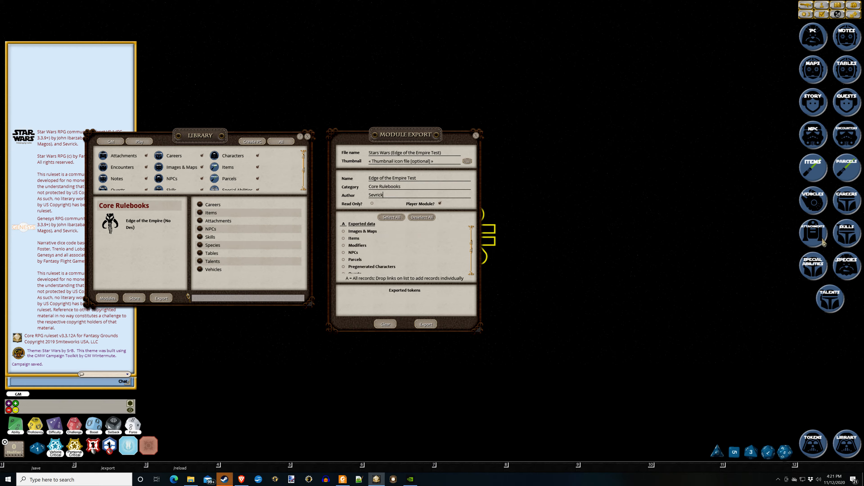
left_click(849, 206)
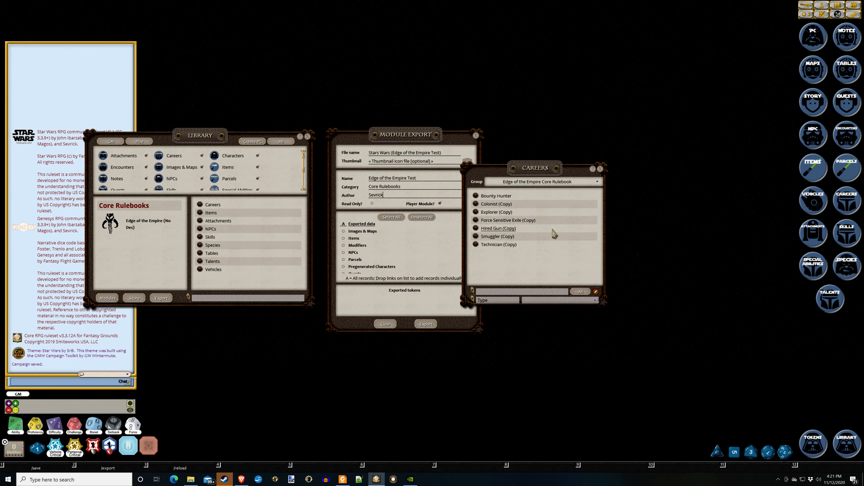
left_click(840, 206)
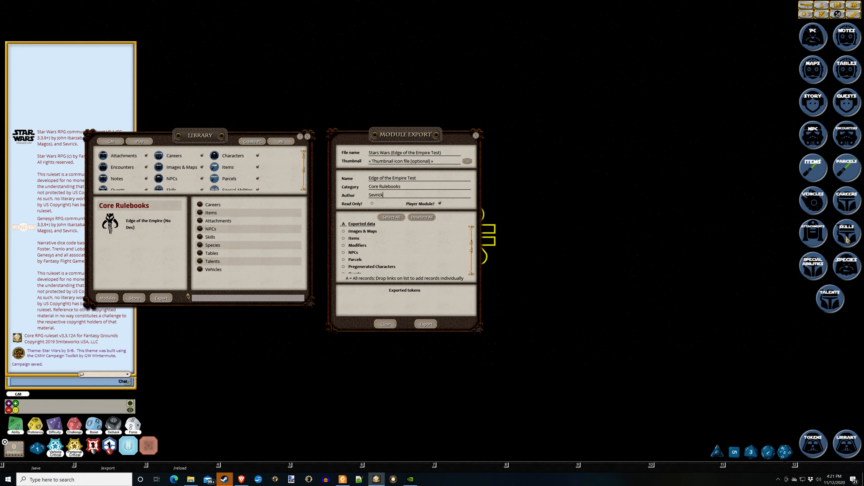
left_click(838, 230)
left_click(634, 180)
left_click(809, 177)
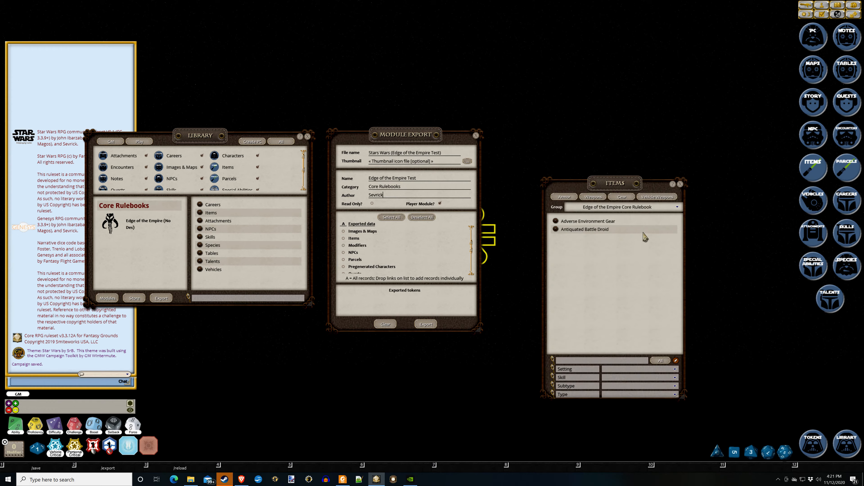
left_click(679, 185)
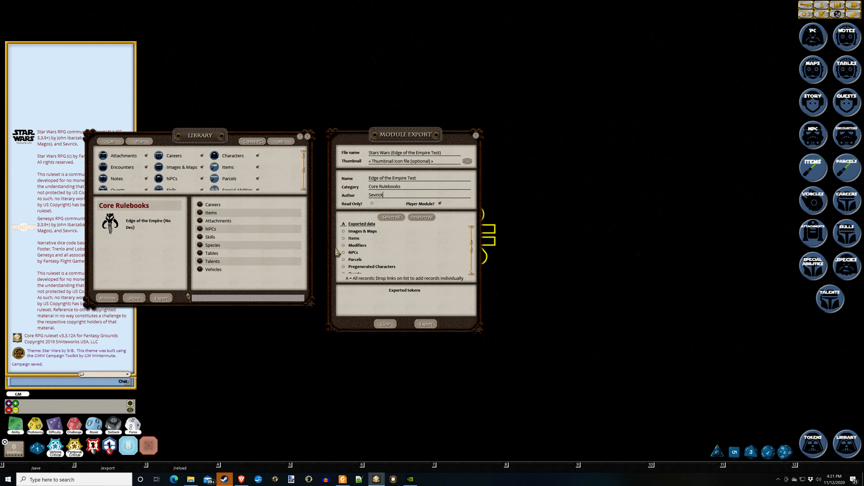
Include all record types in the module, export it, and close the Library and Module Export windows
left_click(344, 238)
scroll(354, 247, "up", 5)
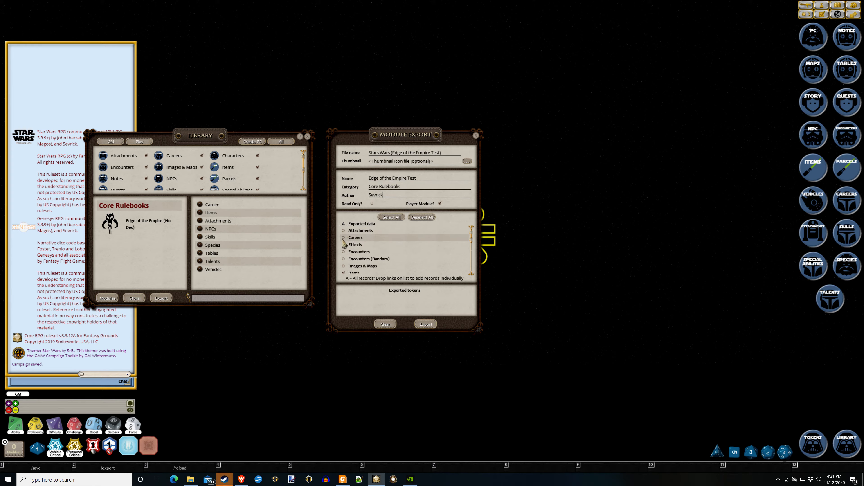
left_click(392, 219)
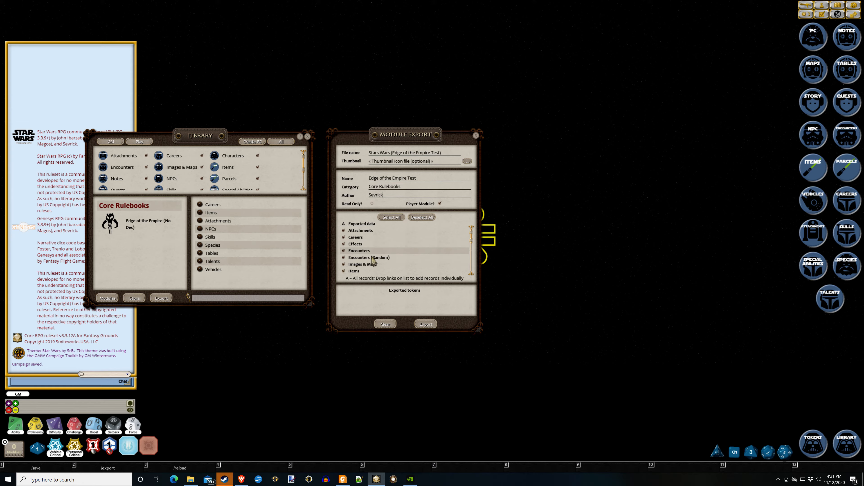
scroll(353, 261, "down", 5)
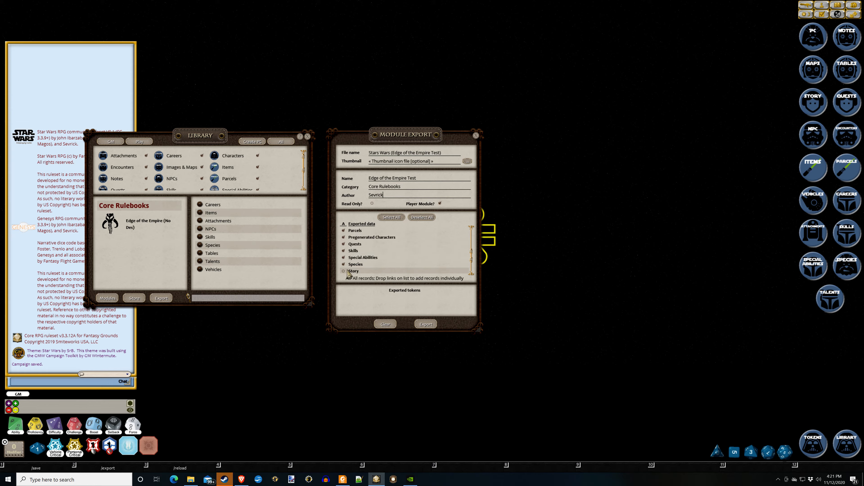
scroll(354, 269, "up", 2)
scroll(359, 269, "up", 6)
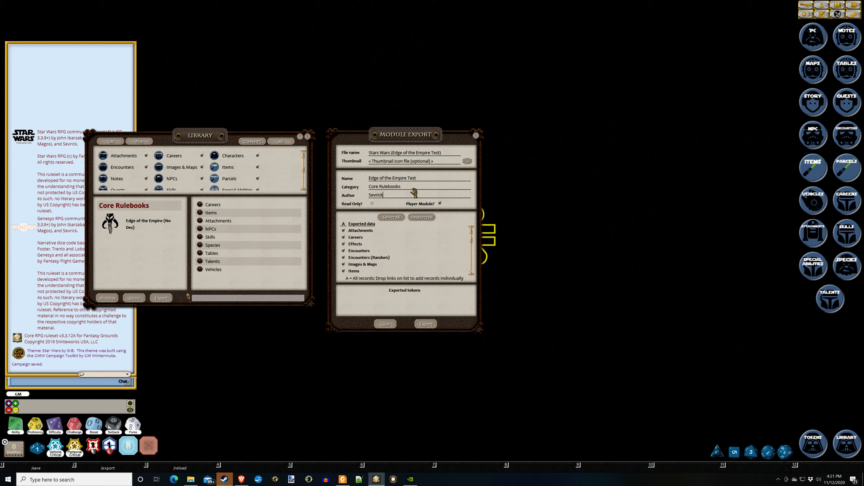
left_click(433, 324)
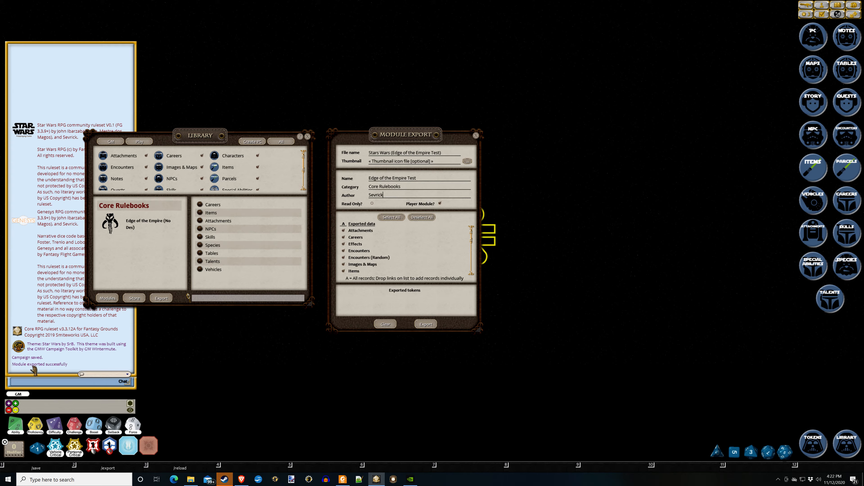
left_click(308, 137)
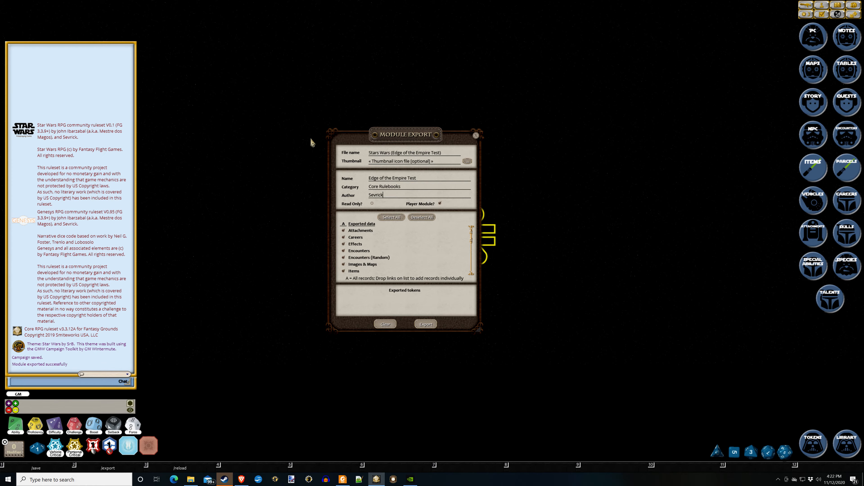
left_click(476, 135)
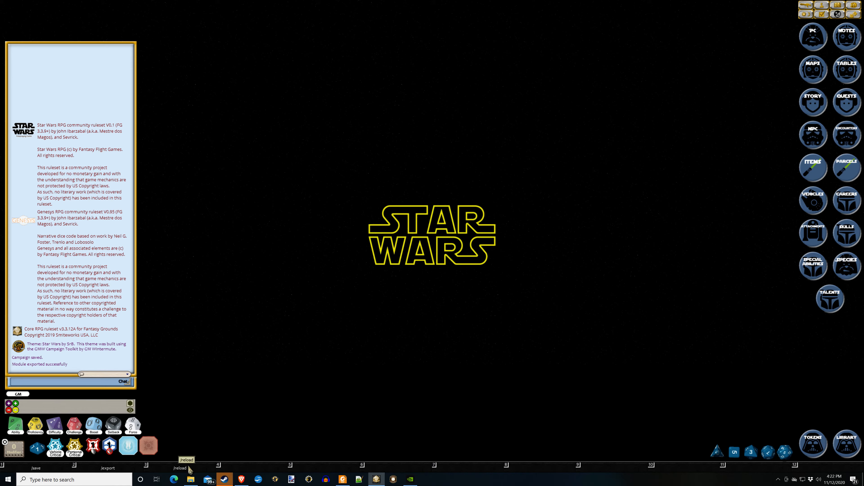
Reload the campaign, dismiss the Campaign Setup window, and return to the launcher
left_click(186, 469)
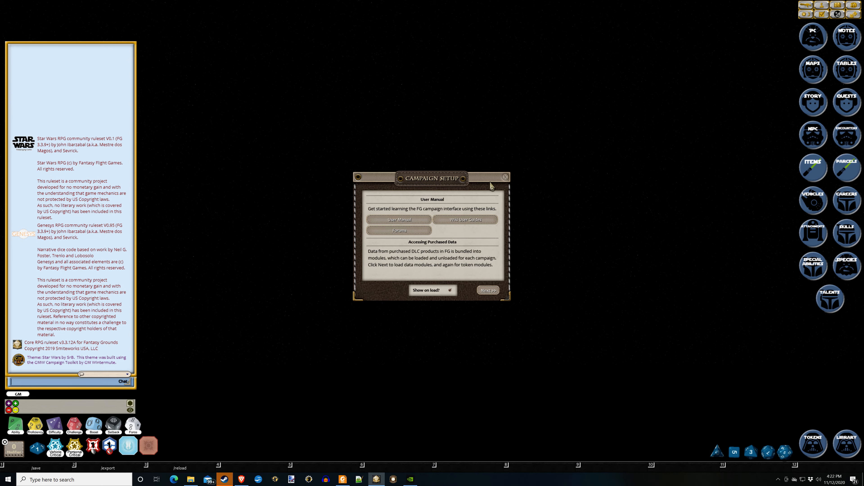
left_click_drag(505, 181, 499, 184)
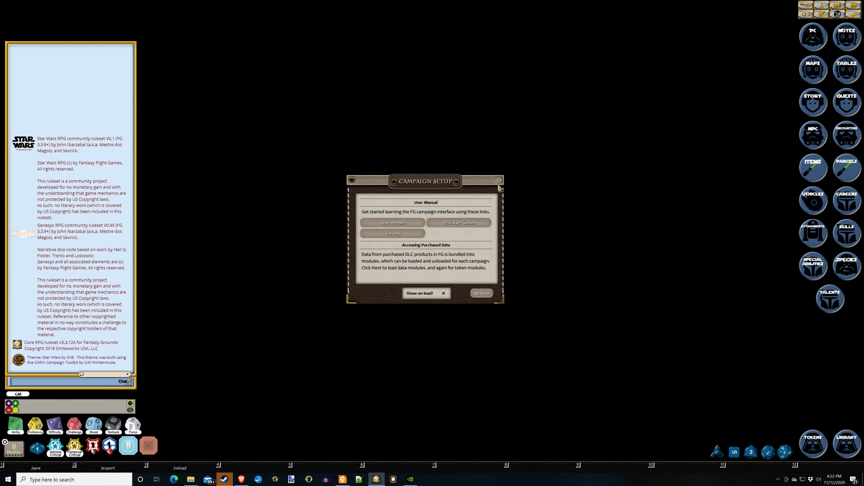
left_click(499, 181)
right_click(496, 182)
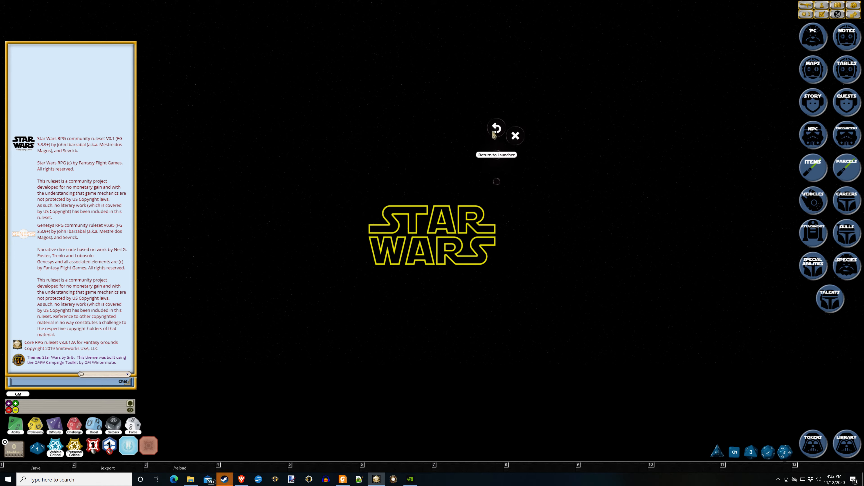
left_click(494, 133)
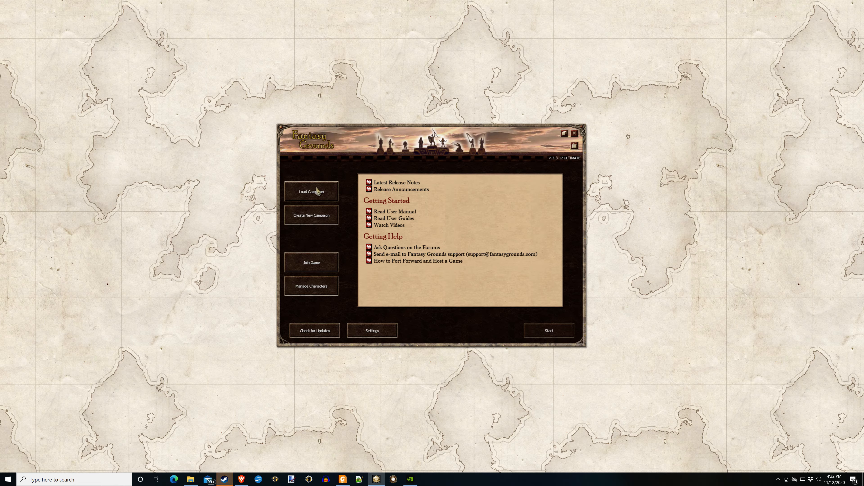
left_click(316, 191)
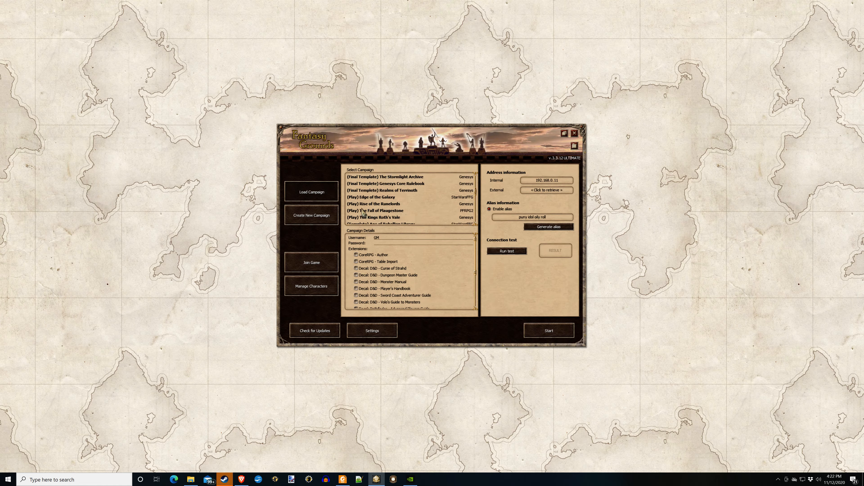
scroll(391, 210, "down", 2)
scroll(358, 201, "down", 1)
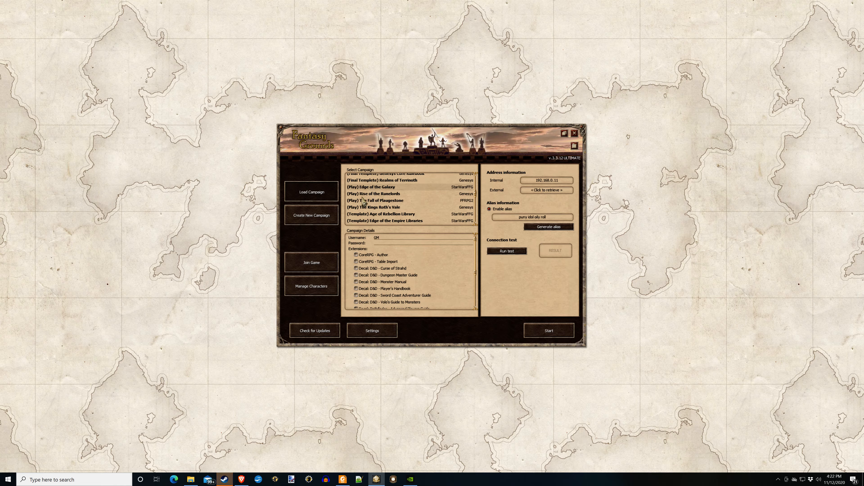
left_click(375, 199)
double_click(373, 192)
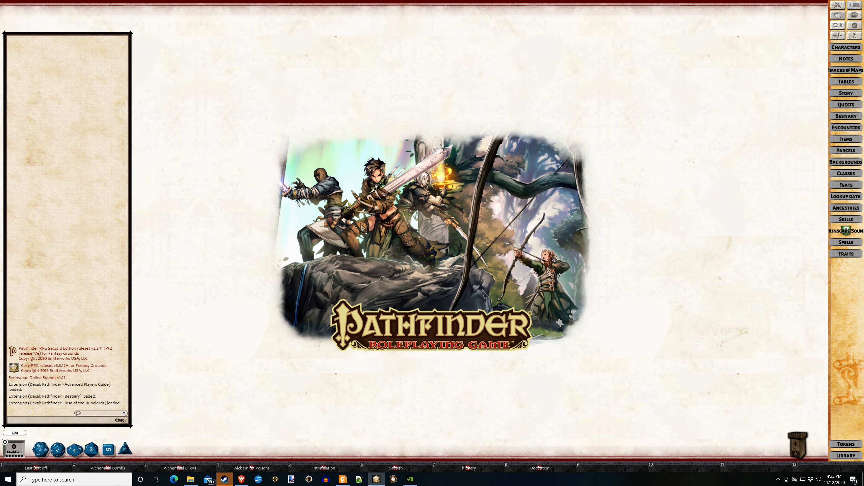
right_click(360, 224)
left_click(359, 196)
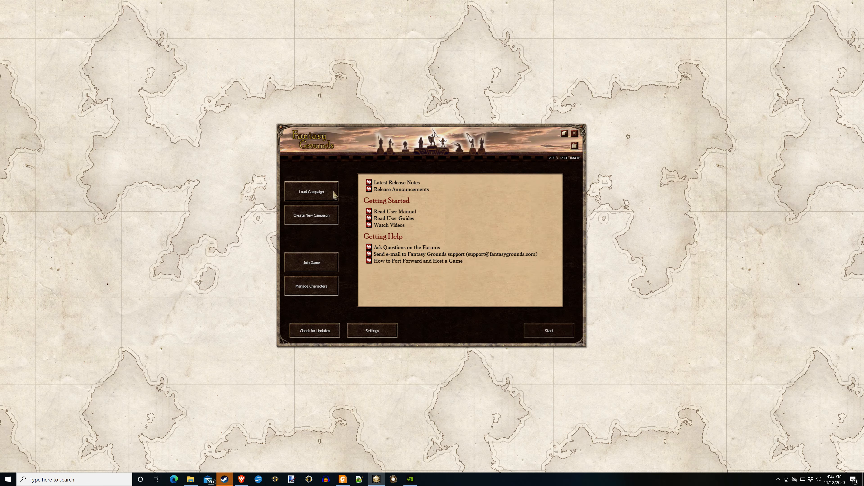
Load the (Play) Edge of the Galaxy campaign and dismiss the Campaign Setup window
left_click(330, 201)
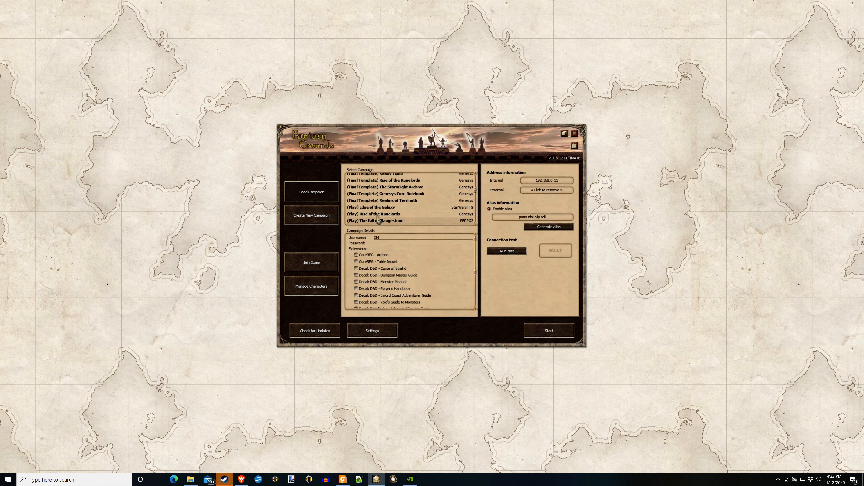
left_click(375, 207)
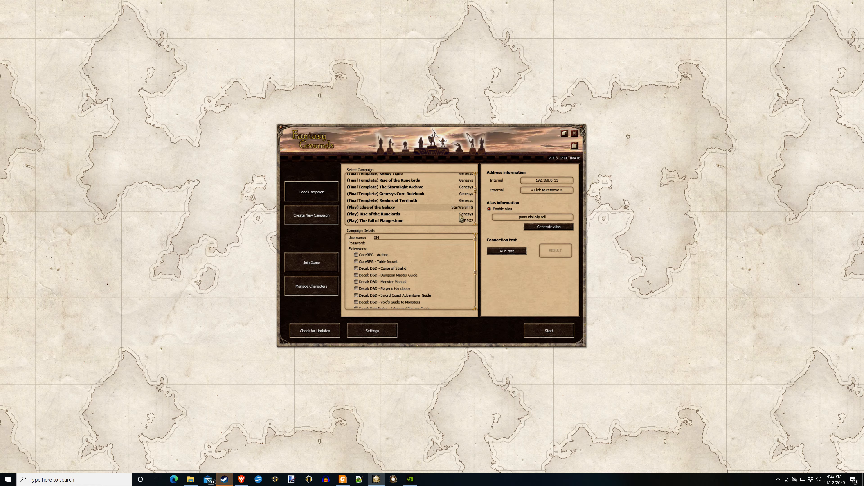
left_click(551, 332)
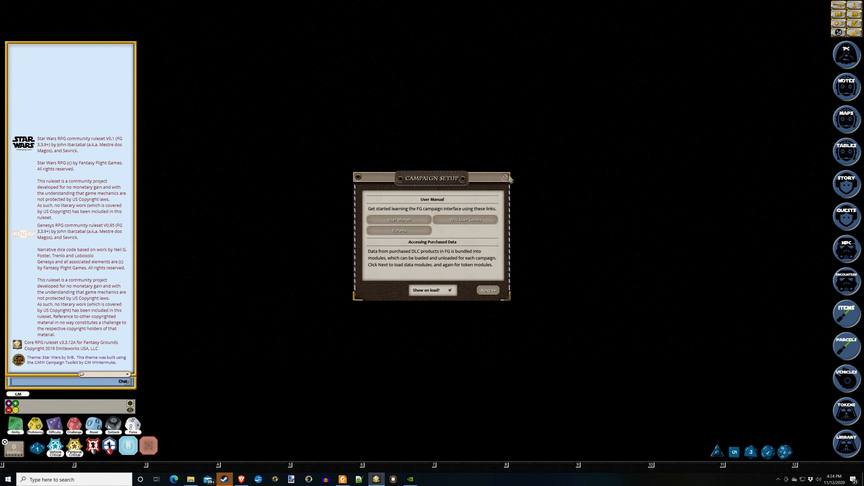
left_click(507, 177)
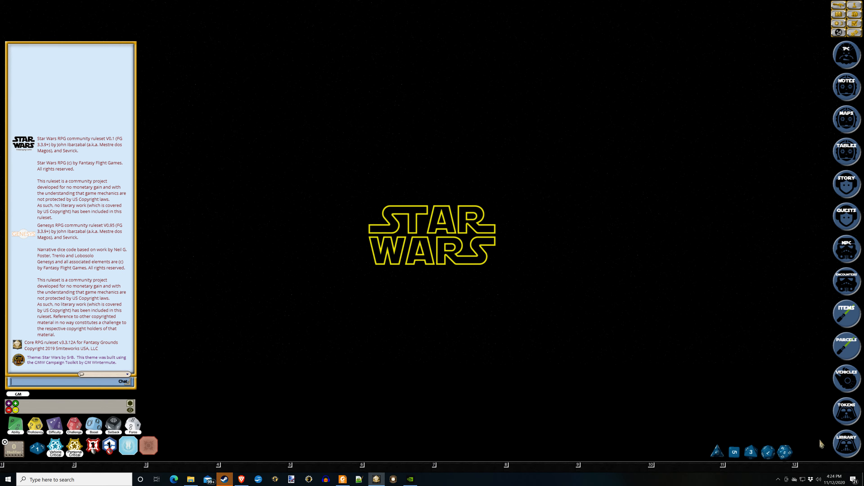
Open the Library, unload and reload the Edge of the Empire Test module, and close the Data Module Activation window
left_click(847, 444)
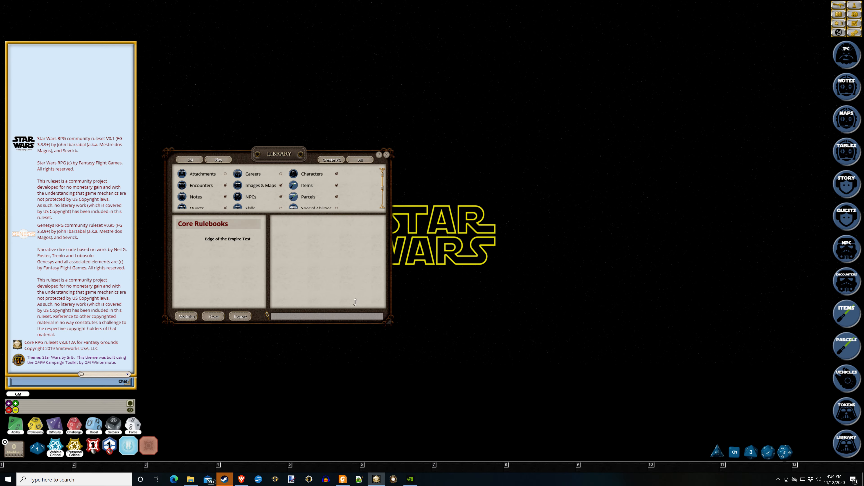
left_click(187, 317)
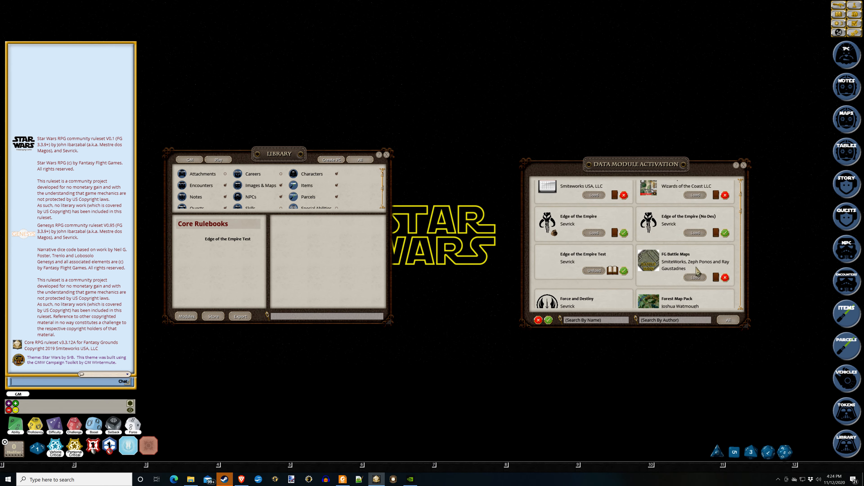
scroll(600, 263, "down", 3)
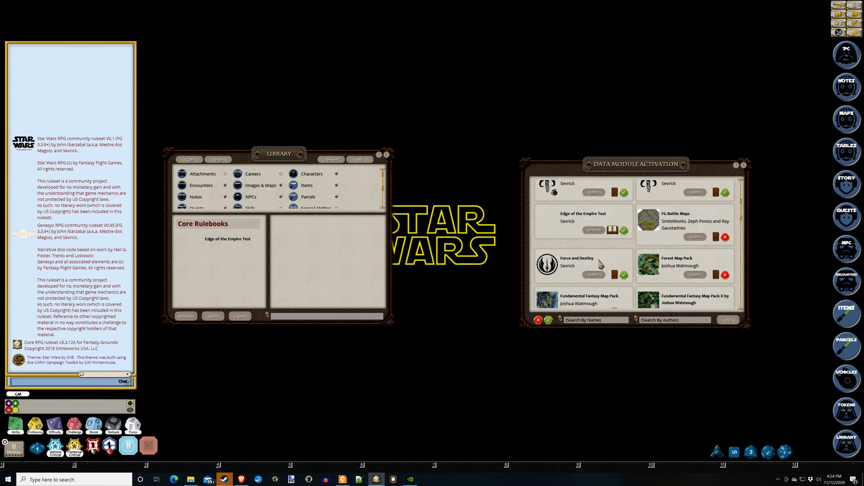
left_click(595, 230)
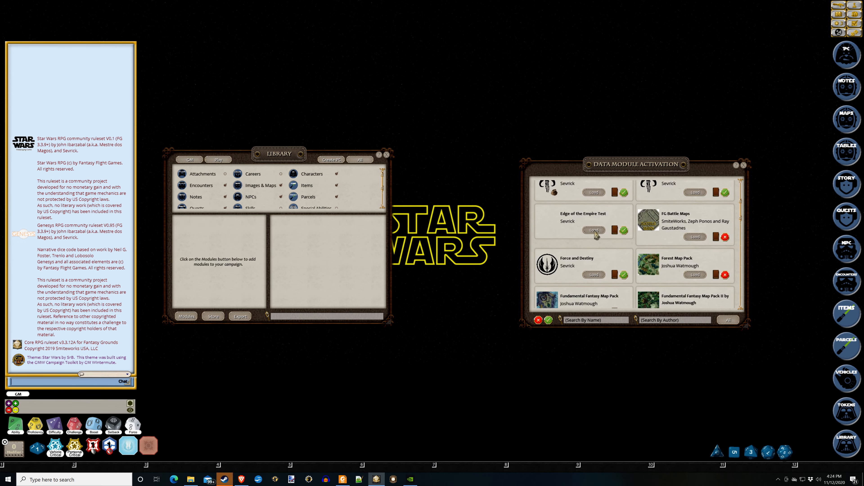
left_click(595, 230)
left_click(744, 166)
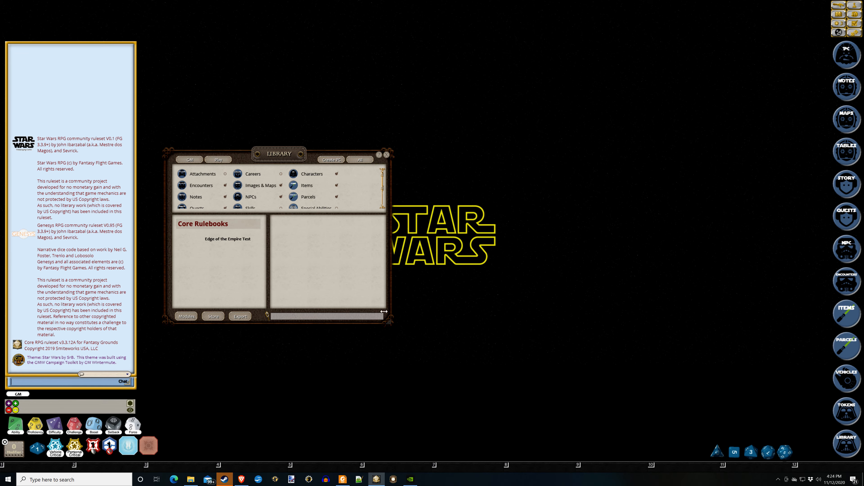
Examine the Bounty Hunter career in the Edge of the Empire Test module, and close its record and the Careers list
left_click(228, 238)
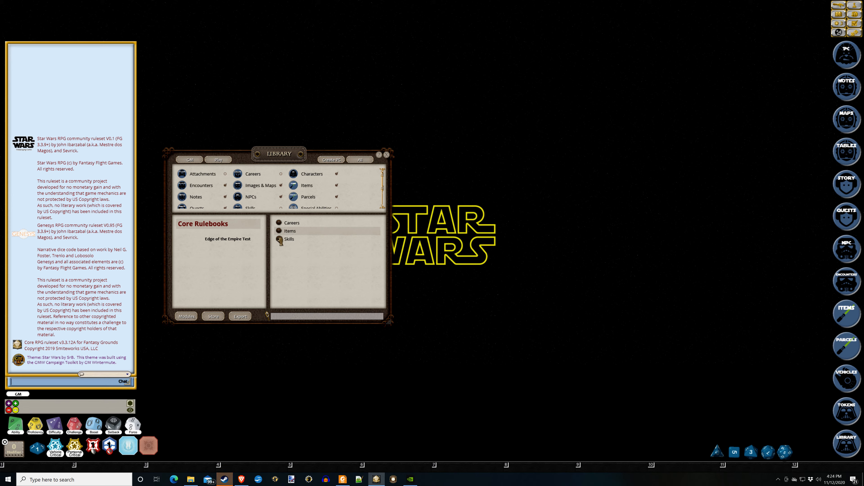
left_click(280, 224)
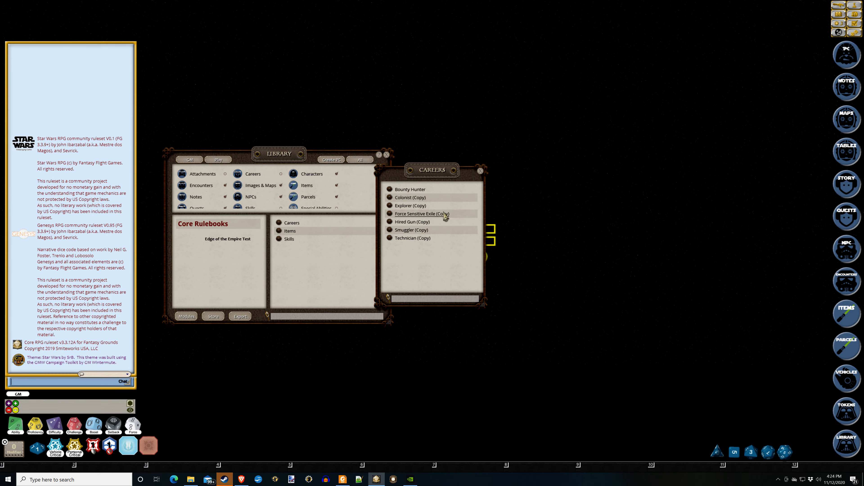
left_click(399, 192)
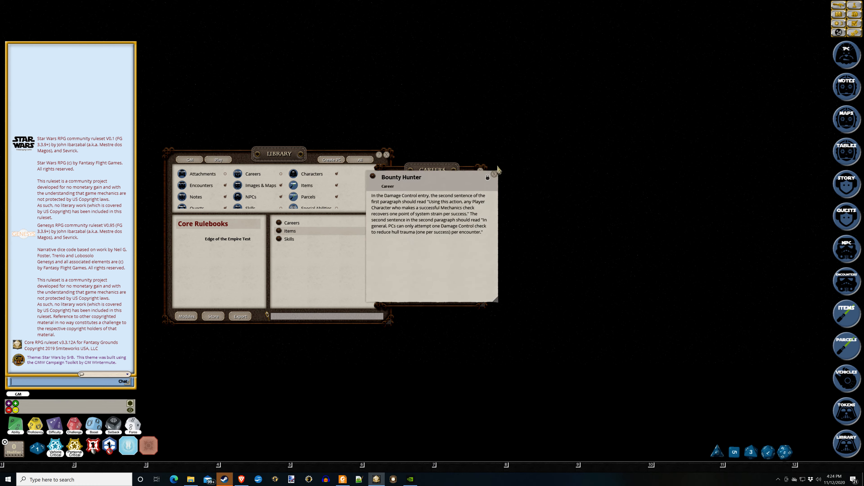
left_click(494, 175)
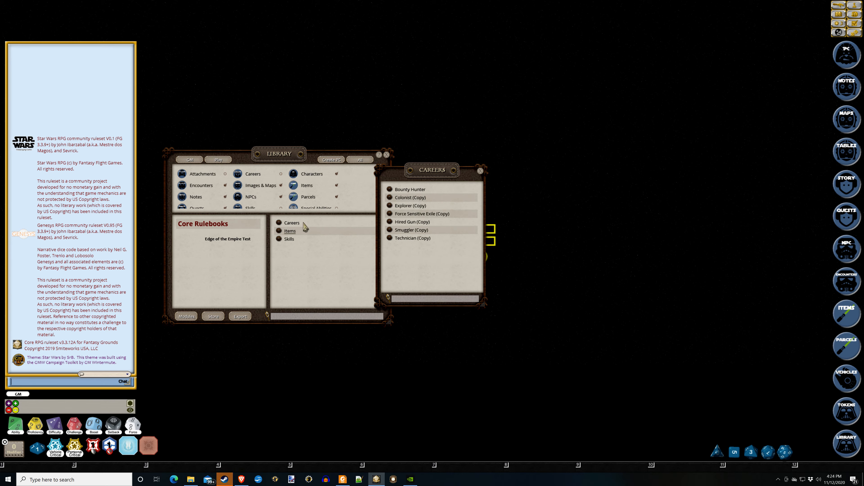
left_click(480, 171)
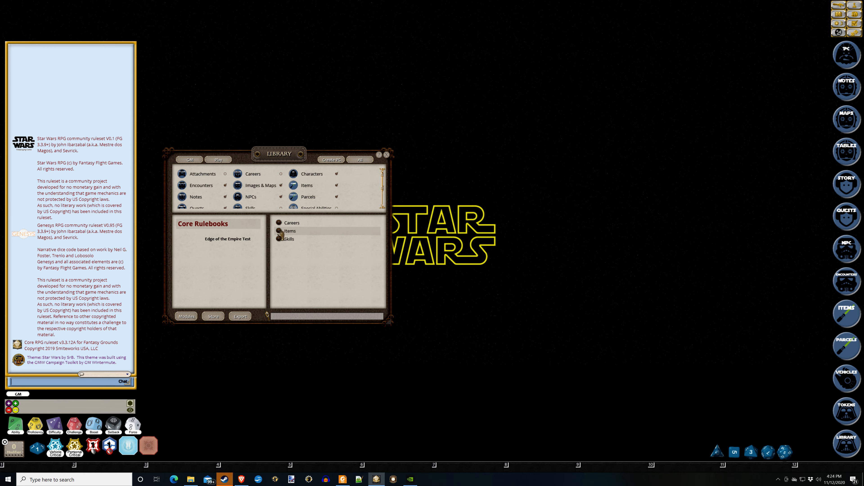
Examine the Adverse Environment Gear item and the Skills list in the Edge of the Empire Test module, closing each window
left_click(287, 232)
left_click(389, 189)
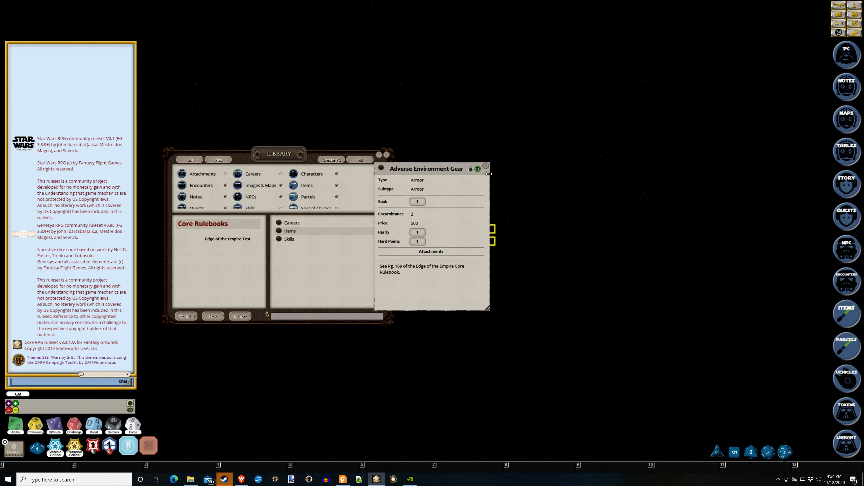
left_click(486, 166)
left_click(480, 171)
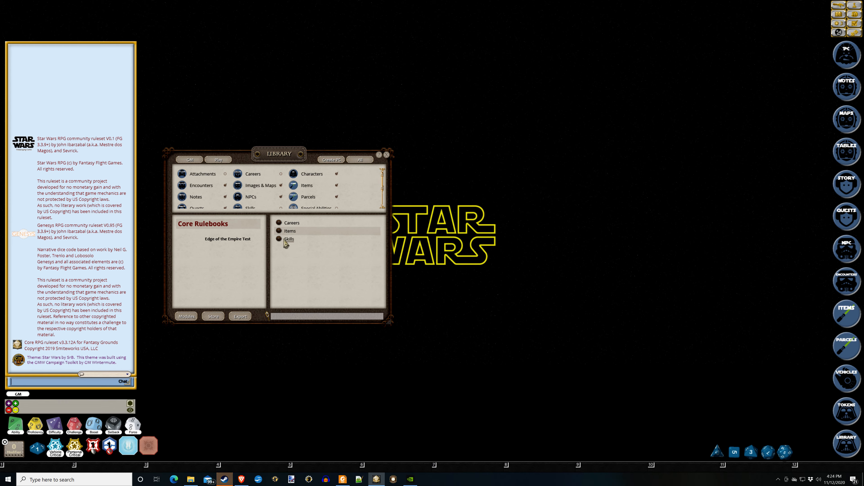
left_click(288, 239)
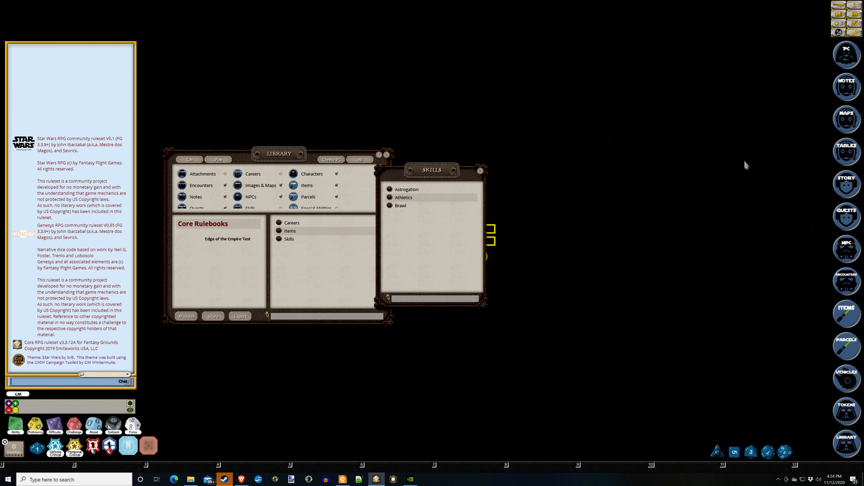
left_click(481, 171)
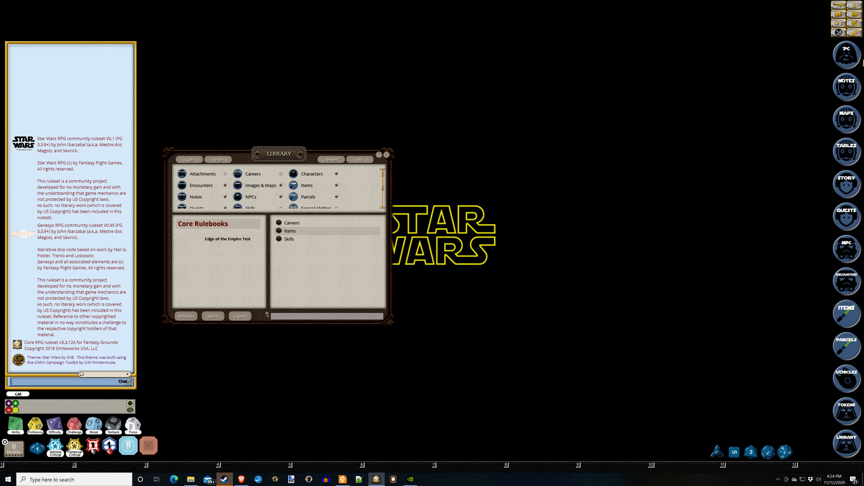
Create a new player character and open its character sheet on the skills page
left_click(848, 57)
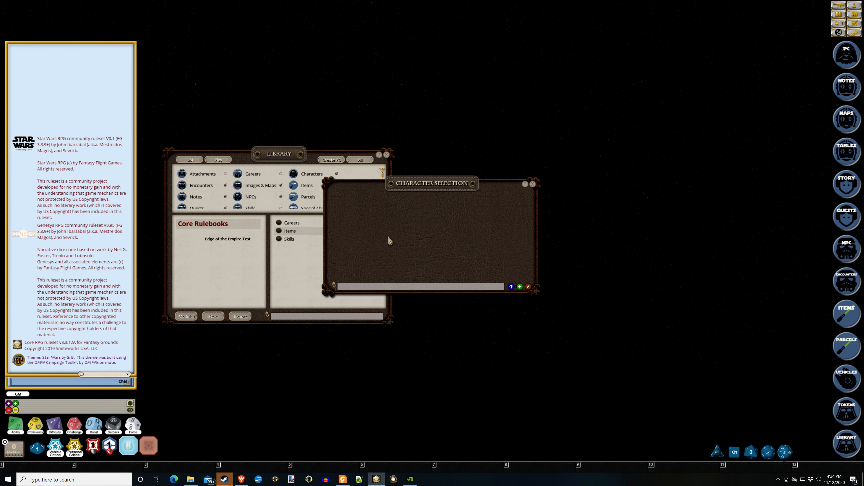
left_click_drag(463, 203, 599, 167)
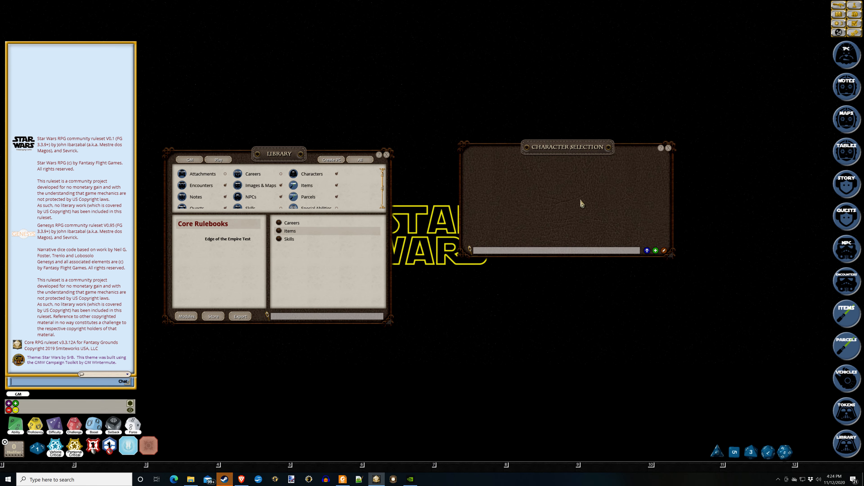
right_click(580, 185)
left_click(577, 211)
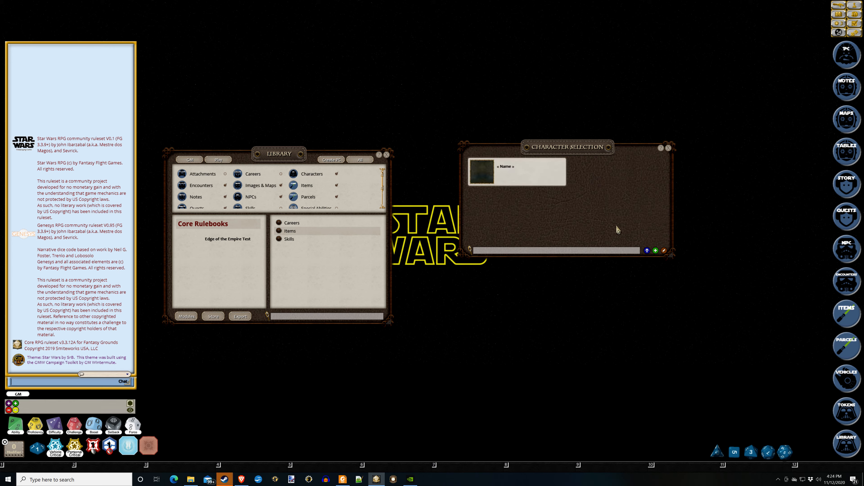
left_click(511, 180)
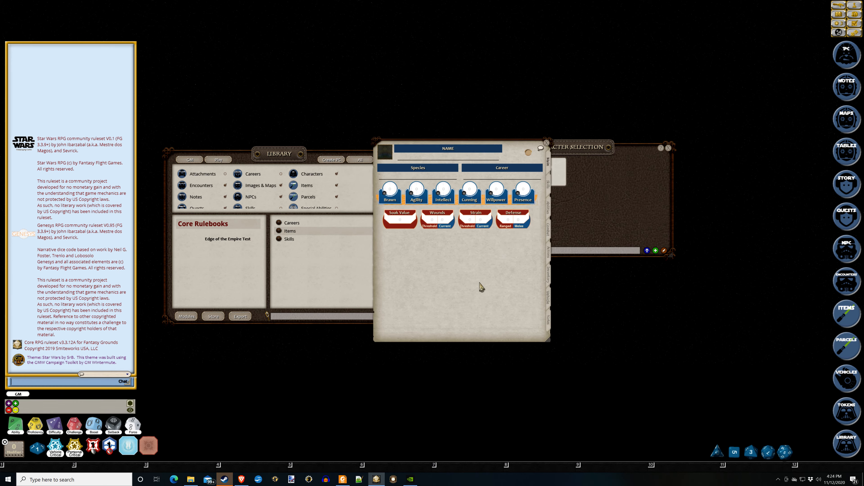
left_click(582, 163)
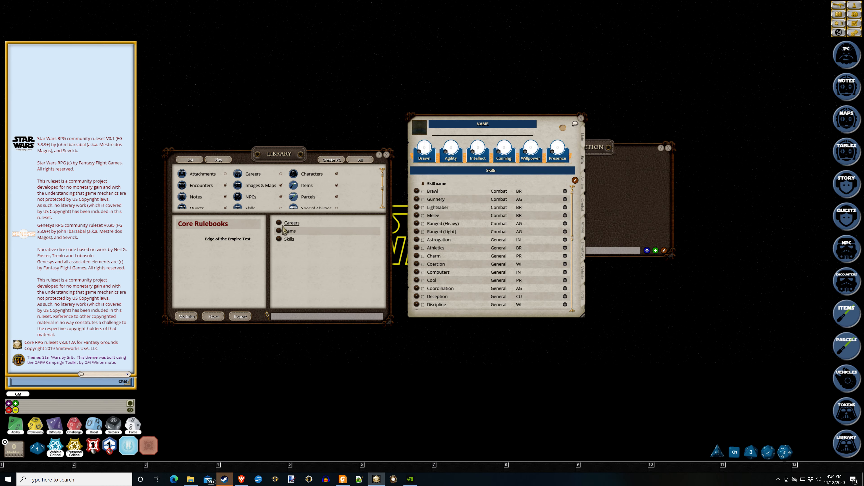
Compare the module's Skills list with the character sheet, checking the Astrogation and Athletics skill descriptions
left_click(282, 239)
left_click_drag(428, 236, 311, 255)
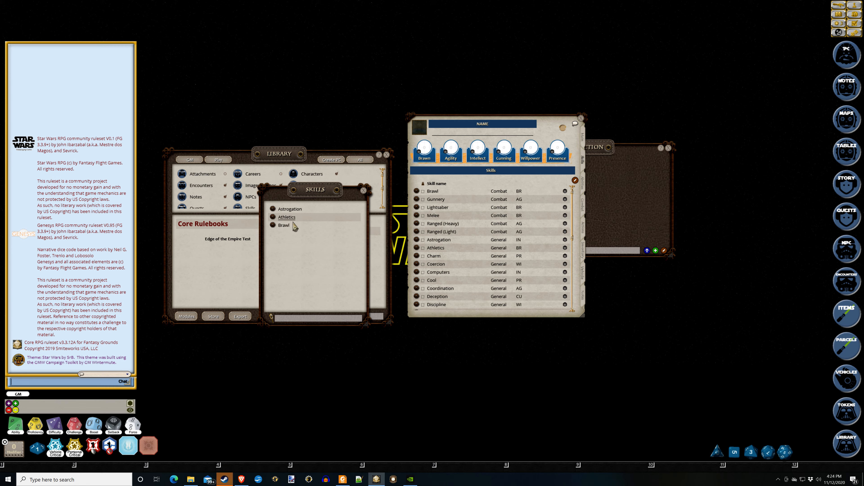
scroll(442, 266, "down", 1)
scroll(442, 266, "up", 1)
left_click(416, 240)
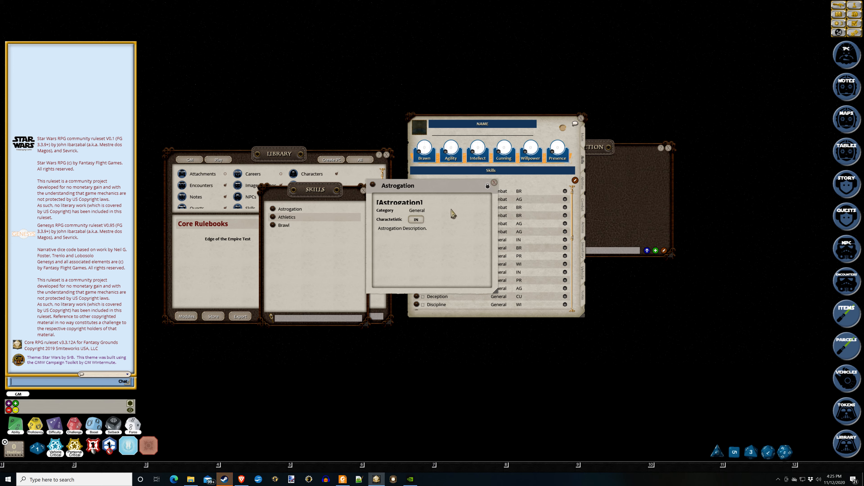
left_click(494, 183)
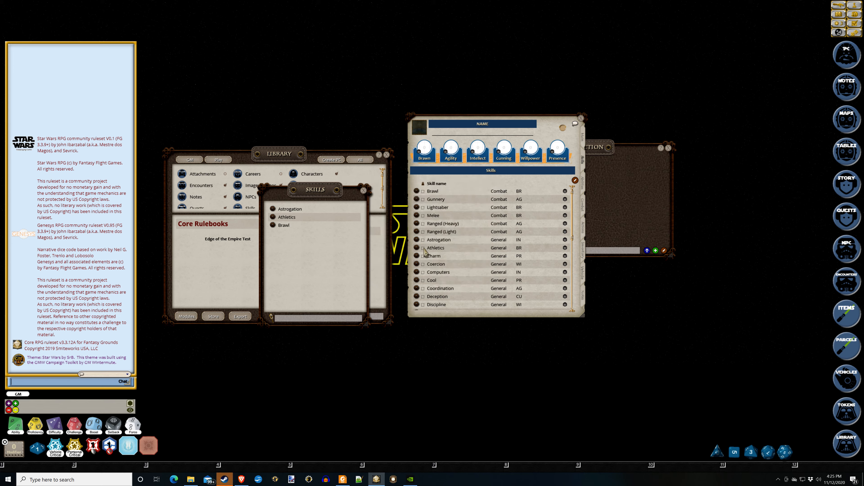
left_click(417, 248)
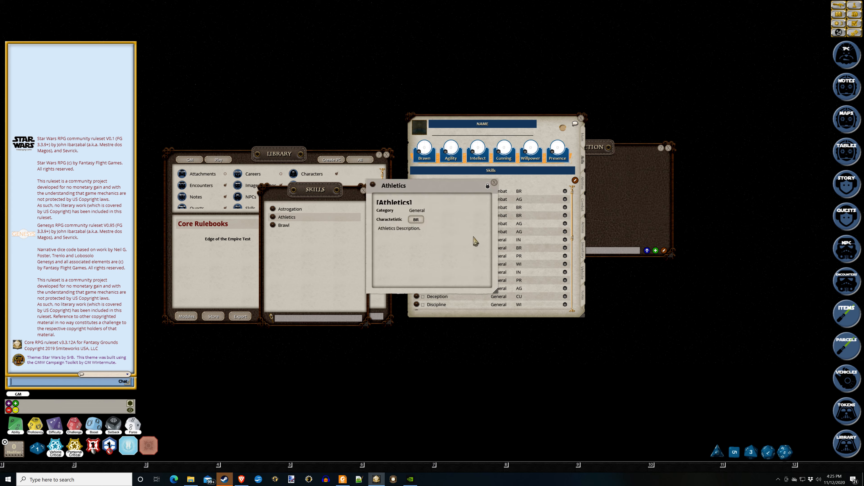
left_click(495, 183)
Look through the character's full skill list and open the Brawl skill's description
scroll(416, 264, "down", 1)
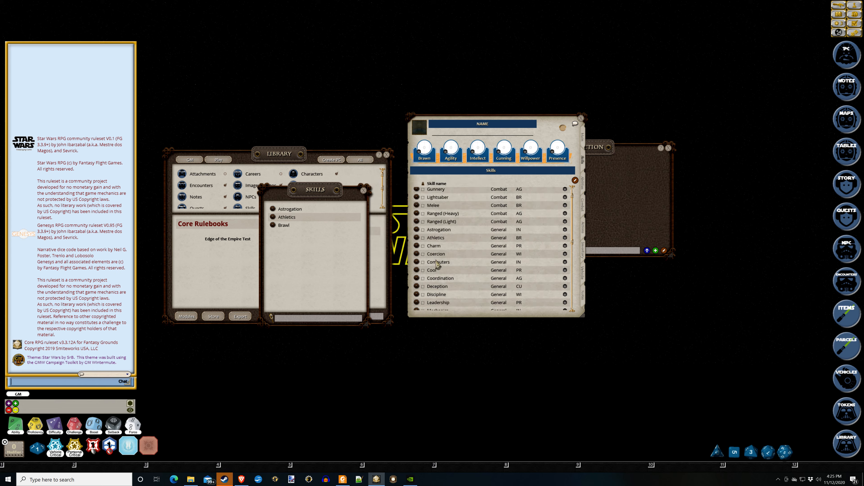
scroll(427, 272, "down", 2)
scroll(428, 274, "down", 10)
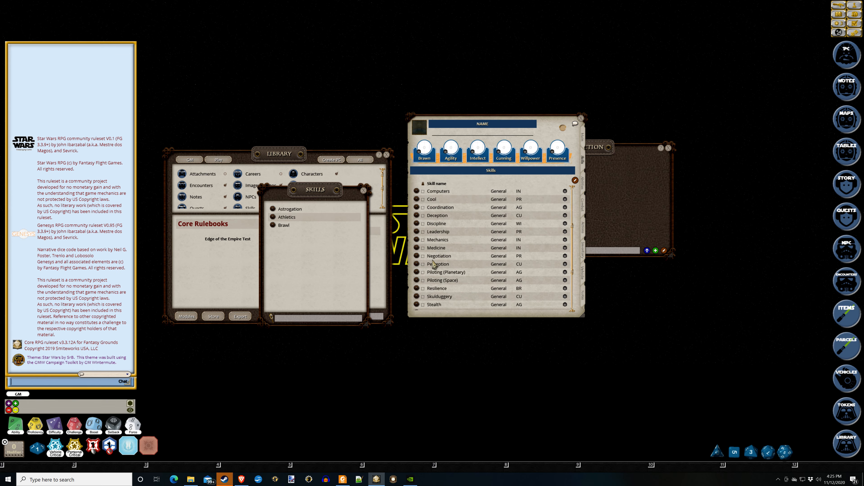
scroll(437, 281, "up", 12)
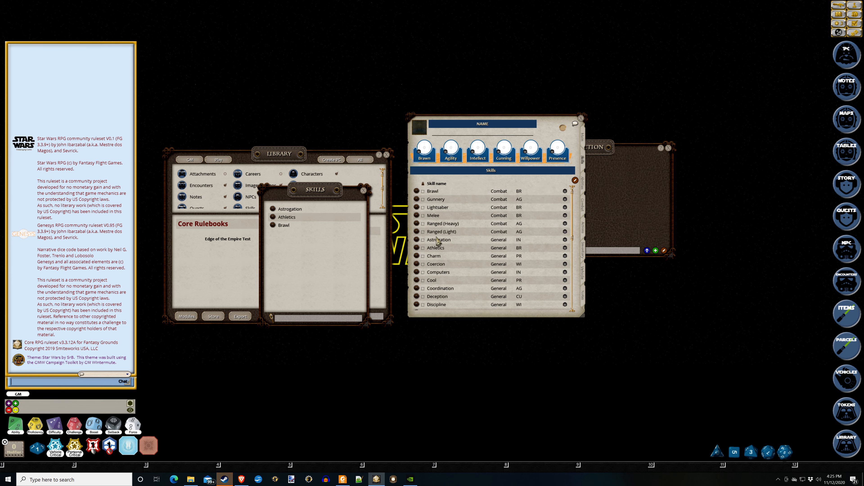
left_click(417, 191)
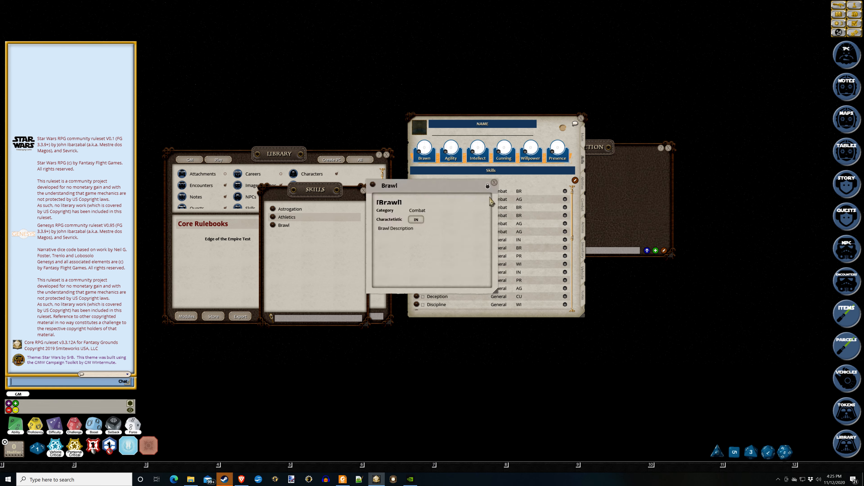
Close the Brawl description and try to open the Ranged (Light) skill's description from the character sheet
left_click(498, 185)
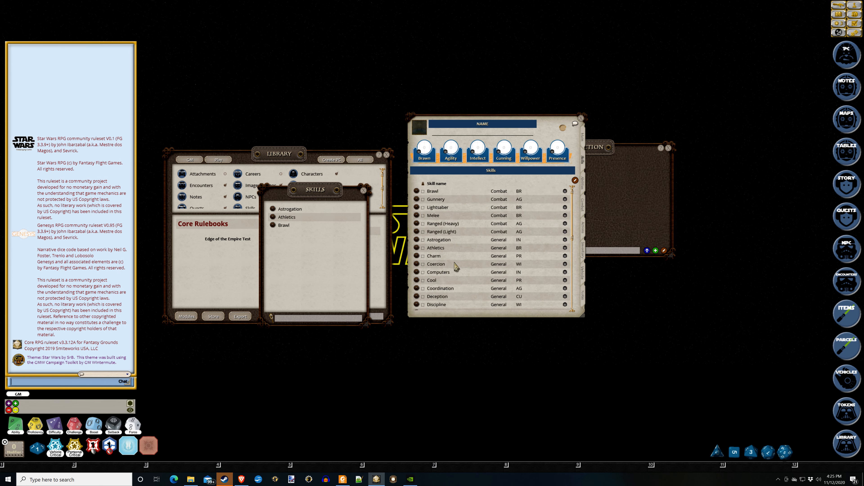
left_click(417, 232)
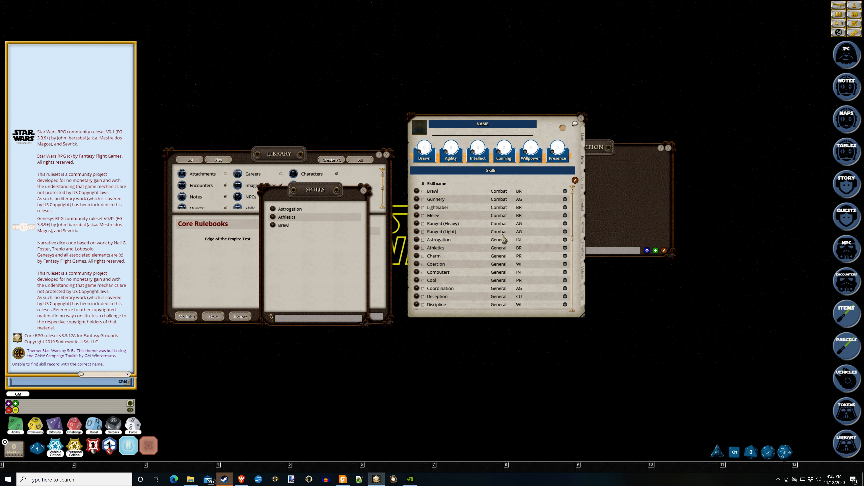
Close the character sheet, the Character Selection window, the module's Skills list and the Library
left_click(582, 119)
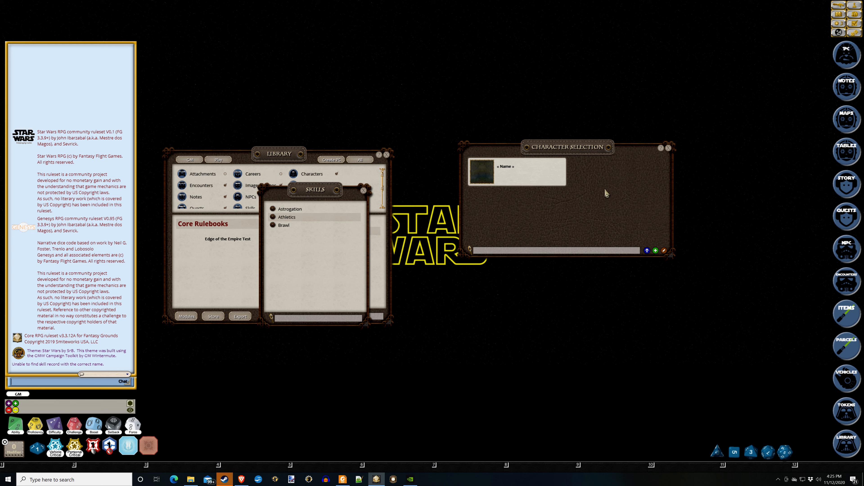
left_click(668, 150)
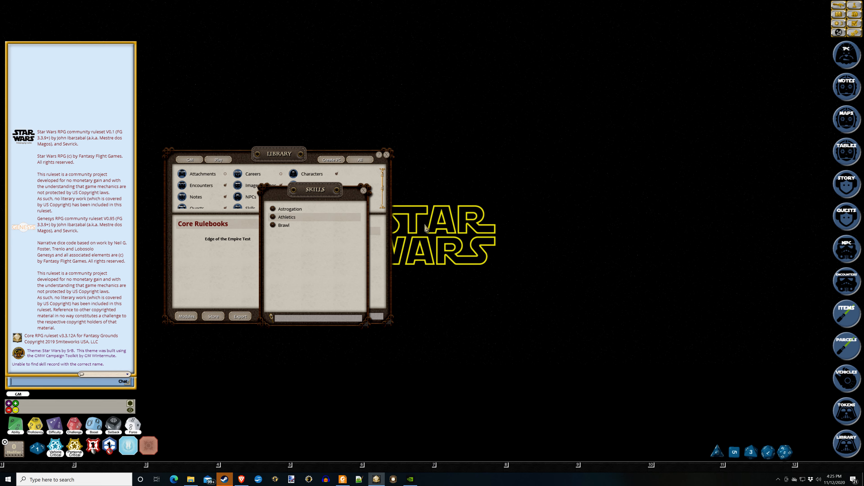
left_click(365, 193)
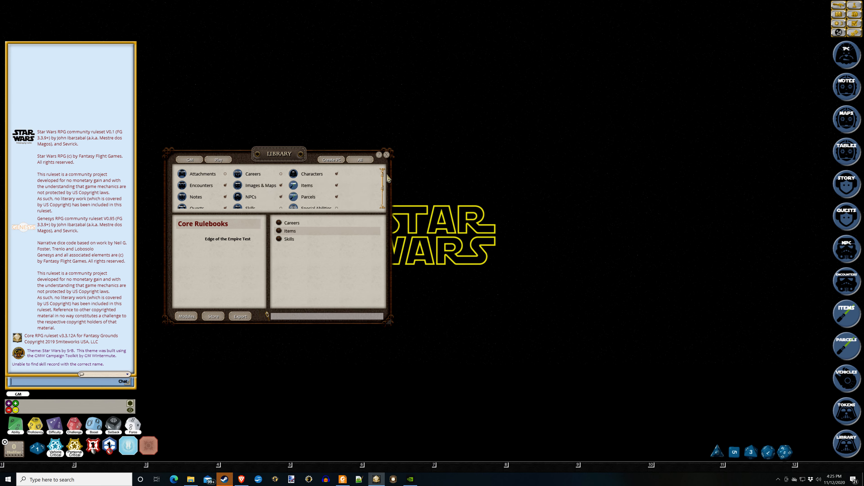
left_click(387, 155)
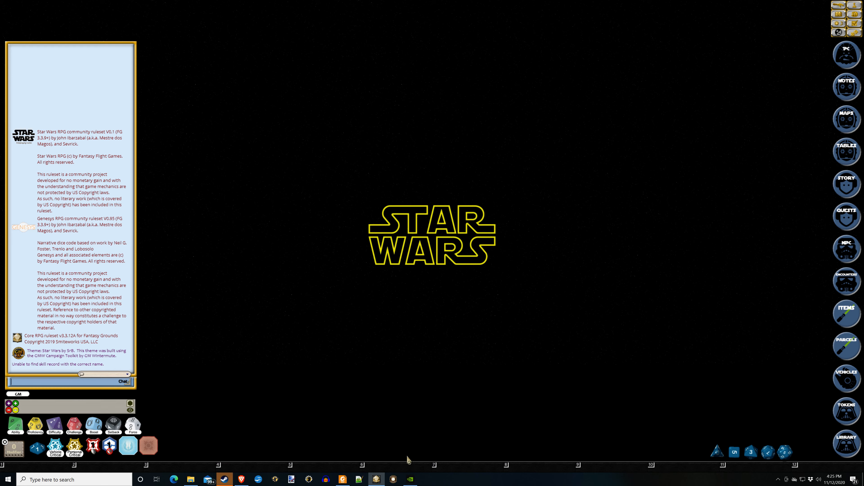
key("alt+z")
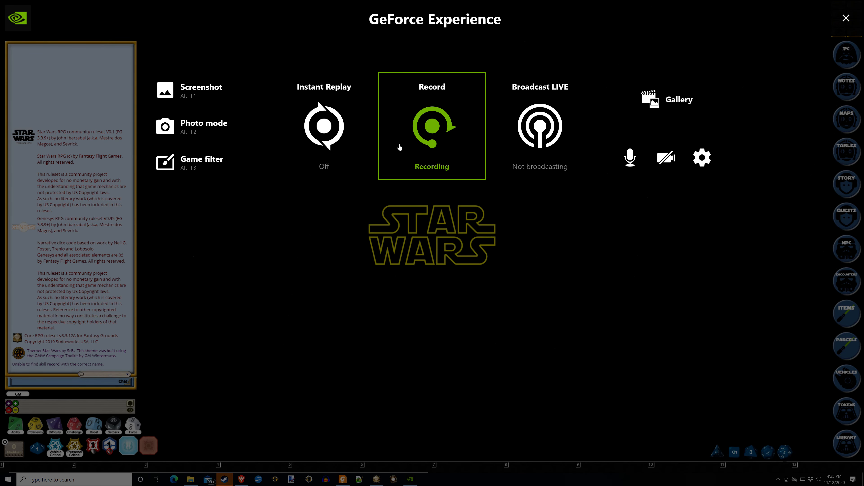